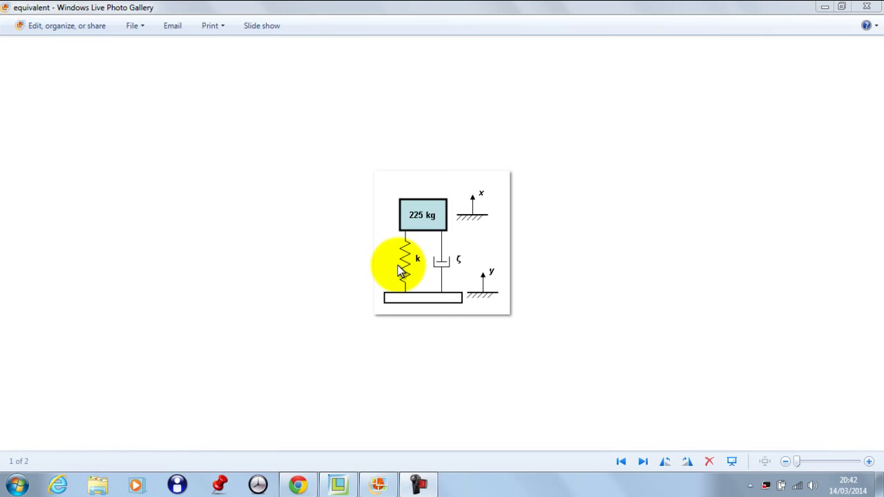
Switch to Creo Parametric and create a new Design assembly named asm0001 using the default template
{"action": "scroll", "coordinate": [467, 250], "scroll_direction": "up", "scroll_amount": 2}
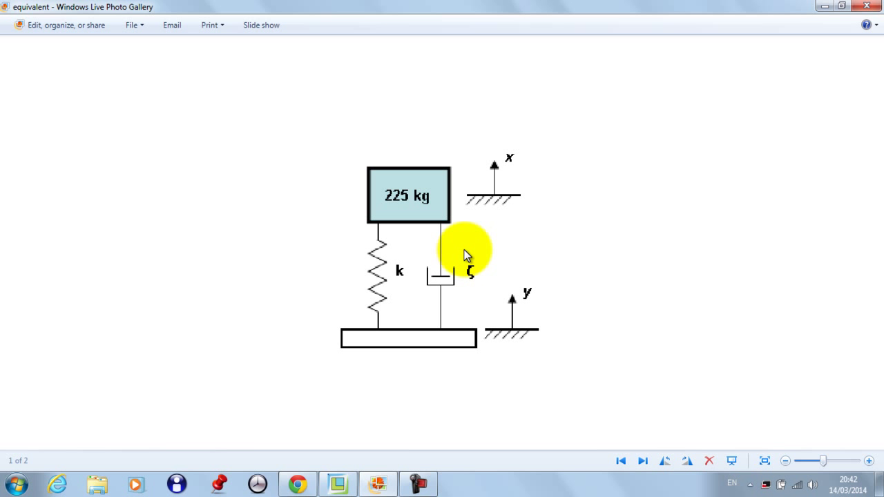
{"action": "left_click", "coordinate": [338, 483]}
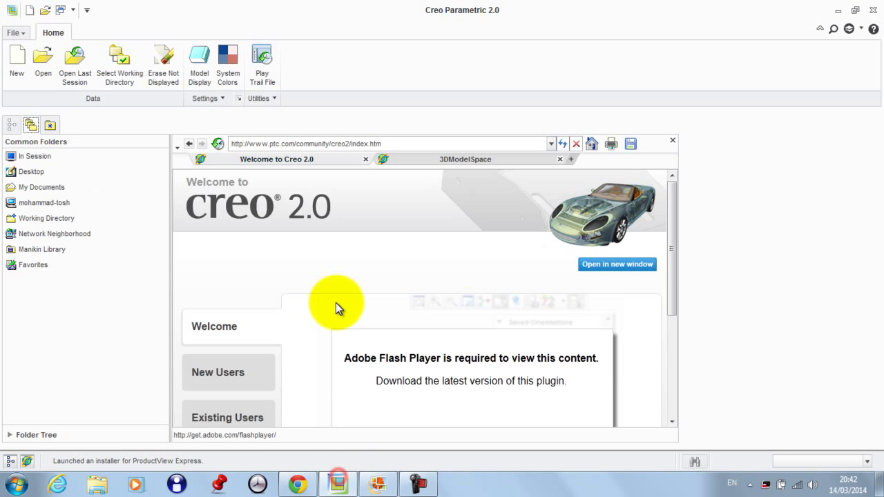
{"action": "left_click", "coordinate": [20, 61]}
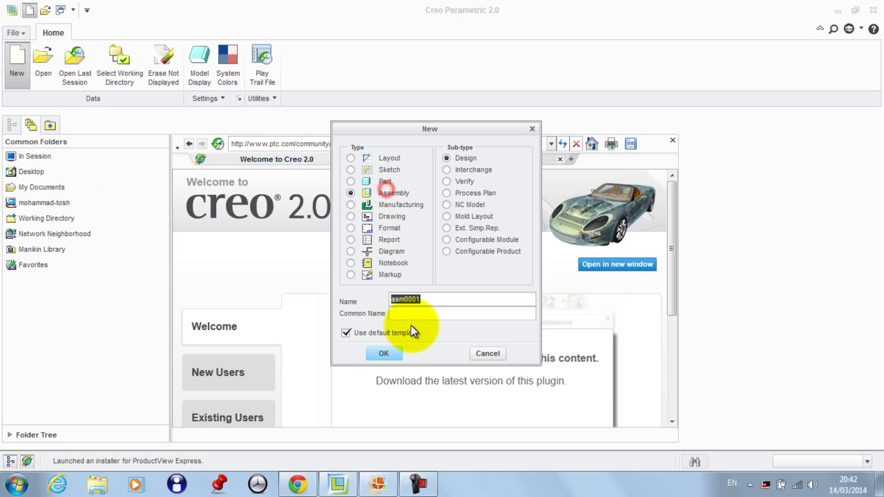
{"action": "left_click", "coordinate": [385, 354]}
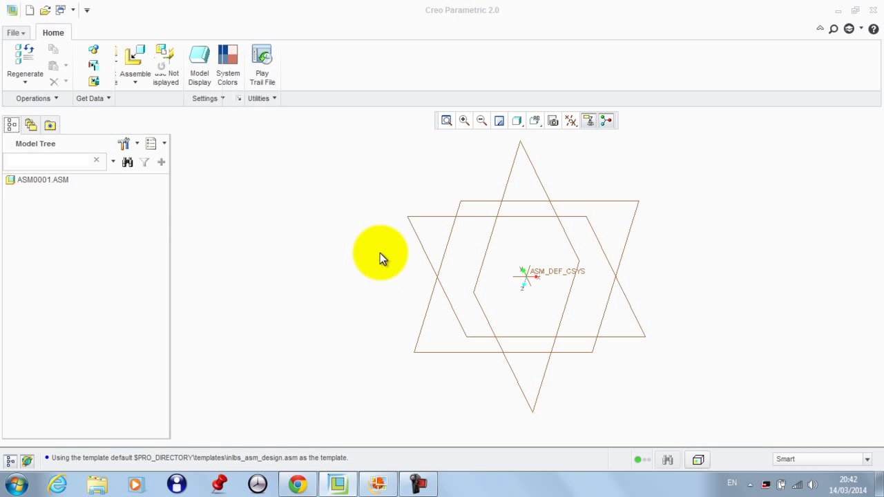
Set the model tree filters to display features in the assembly tree
{"action": "left_click", "coordinate": [124, 143]}
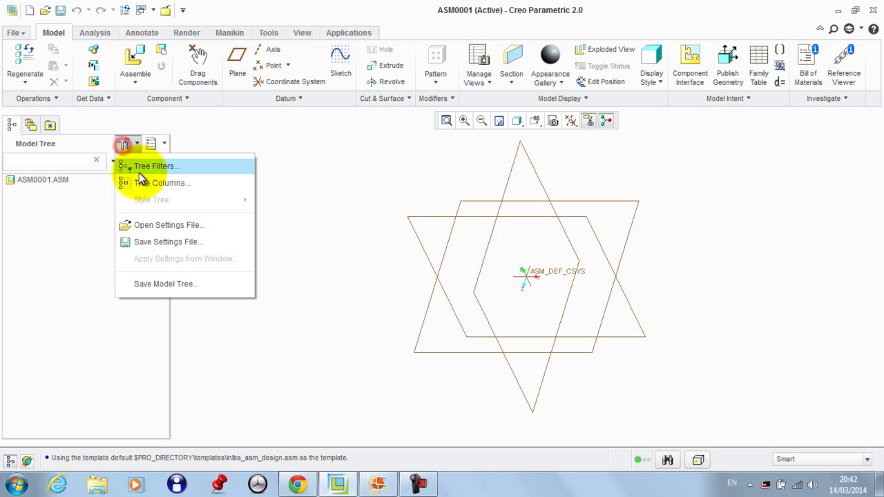
{"action": "left_click", "coordinate": [144, 168]}
{"action": "left_click", "coordinate": [287, 158]}
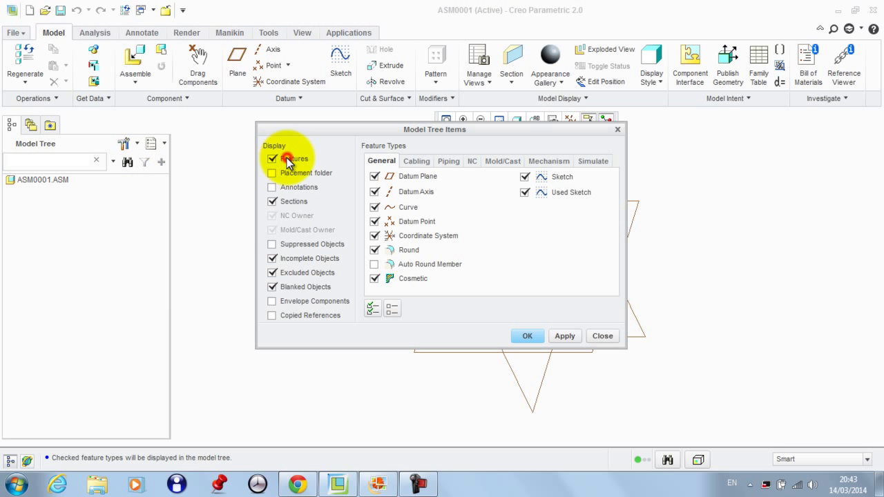
{"action": "left_click", "coordinate": [563, 336]}
{"action": "left_click", "coordinate": [527, 335]}
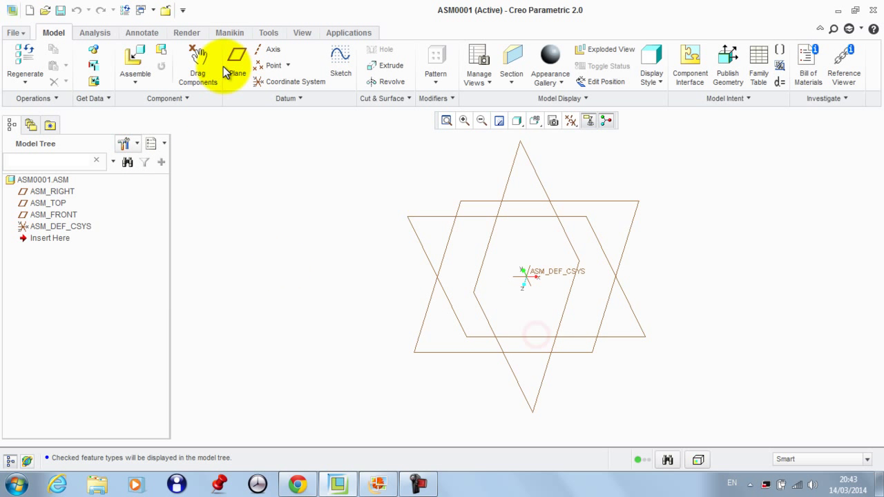
Create a datum axis along the X axis of the ASM_DEF_CSYS coordinate system
{"action": "left_click", "coordinate": [273, 51]}
{"action": "scroll", "coordinate": [535, 291], "scroll_direction": "up", "scroll_amount": 2}
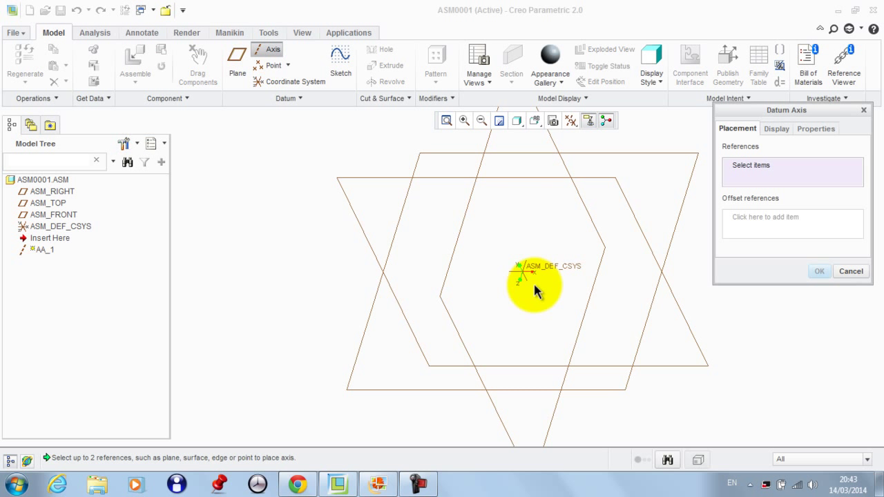
{"action": "left_click", "coordinate": [538, 278]}
{"action": "left_click", "coordinate": [821, 272]}
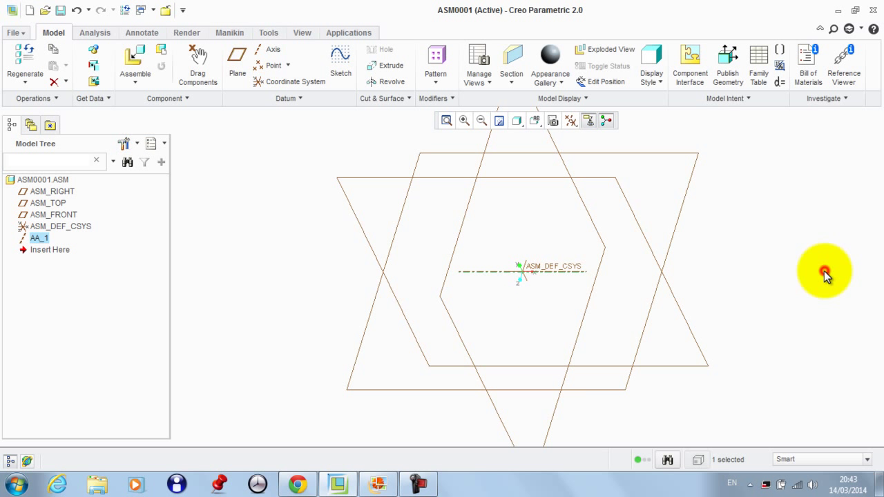
{"action": "left_click", "coordinate": [267, 199]}
Insert prt0001.prt from the desktop folder "base excitation" as the first component to assemble
{"action": "left_click", "coordinate": [136, 58]}
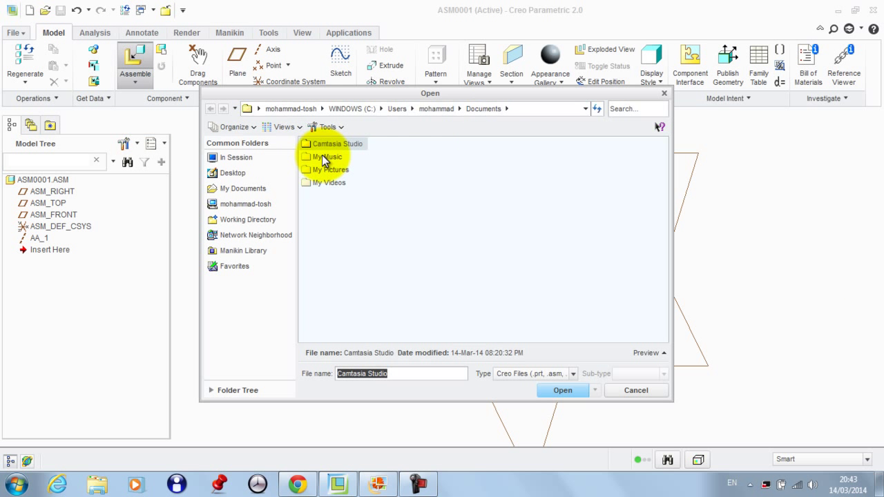
{"action": "left_click", "coordinate": [232, 173]}
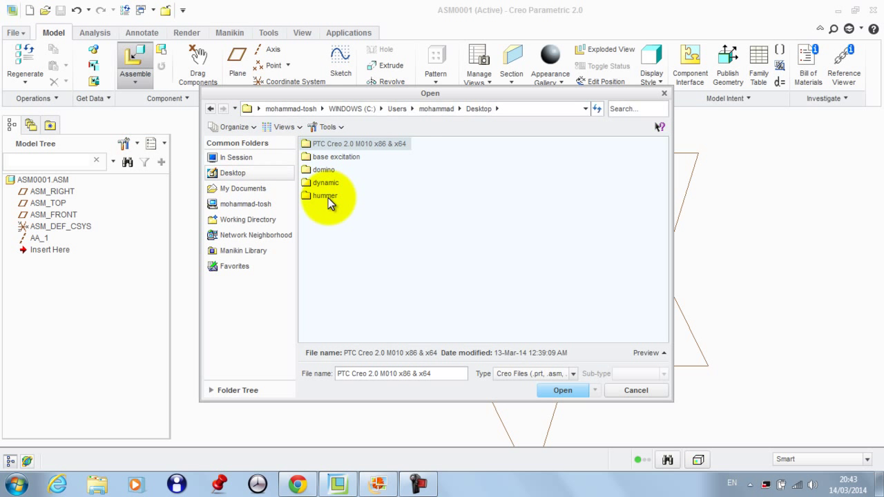
{"action": "double_click", "coordinate": [338, 158]}
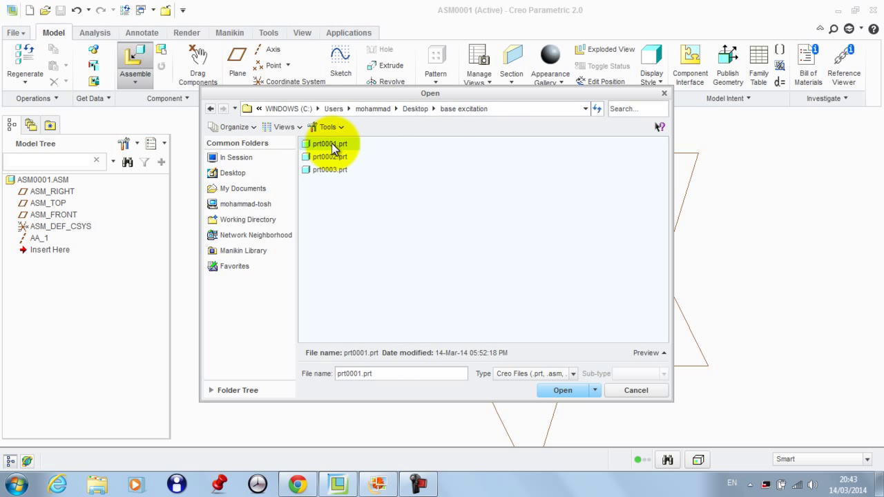
{"action": "left_click", "coordinate": [332, 143]}
{"action": "double_click", "coordinate": [329, 145]}
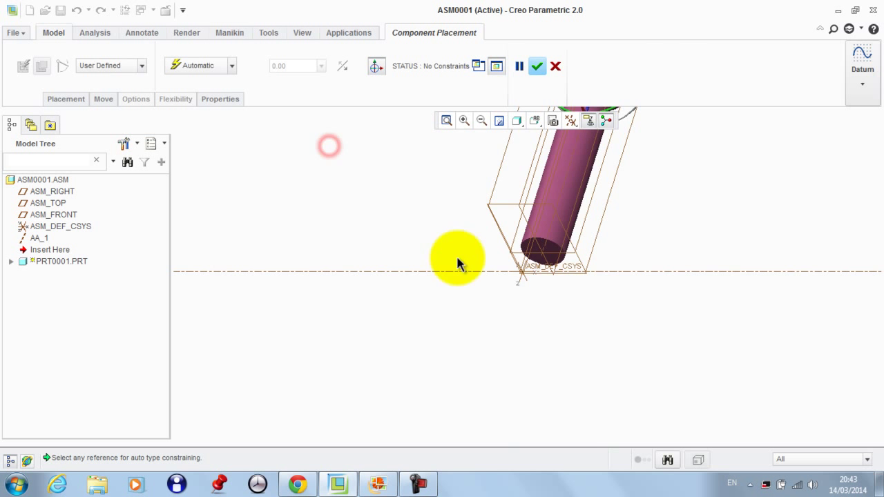
Give PRT0001 a Pin connection and align its cylindrical shaft with the assembly datum axis AA_1
{"action": "left_click", "coordinate": [118, 65]}
{"action": "left_click", "coordinate": [103, 98]}
{"action": "scroll", "coordinate": [520, 203], "scroll_direction": "up", "scroll_amount": 5}
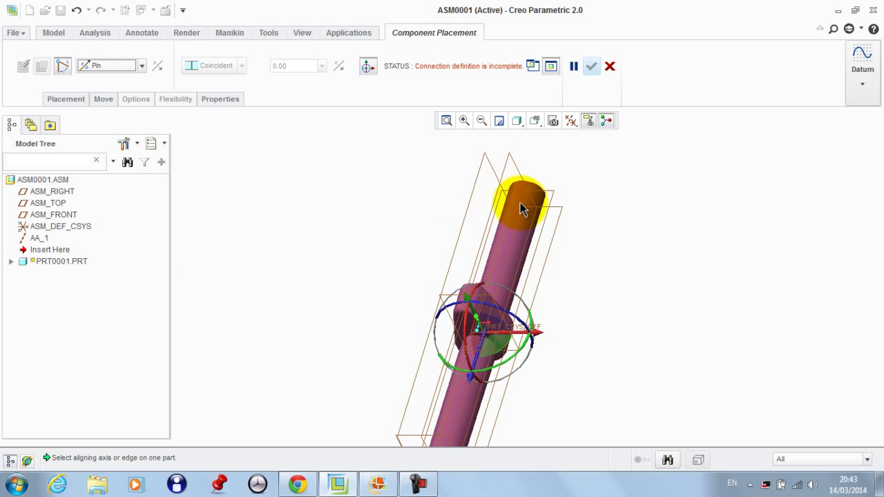
{"action": "scroll", "coordinate": [528, 207], "scroll_direction": "down", "scroll_amount": 2}
{"action": "left_click", "coordinate": [527, 209]}
{"action": "scroll", "coordinate": [575, 343], "scroll_direction": "down", "scroll_amount": 3}
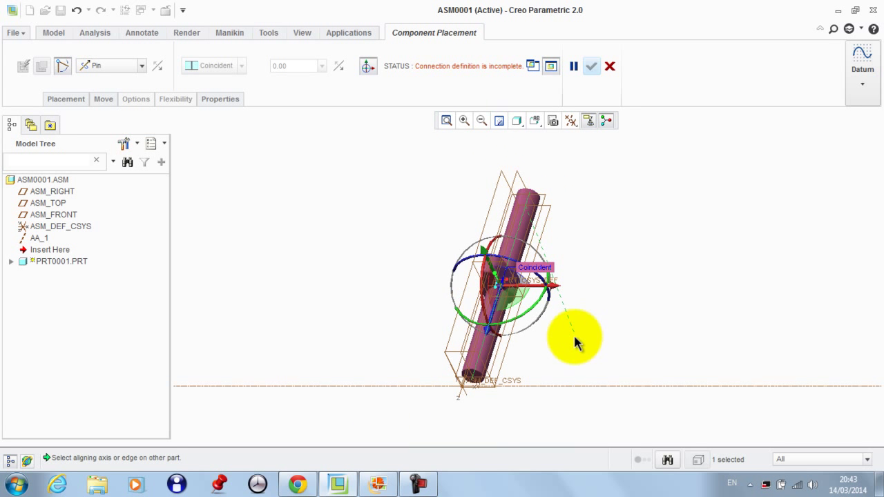
{"action": "left_click", "coordinate": [563, 386]}
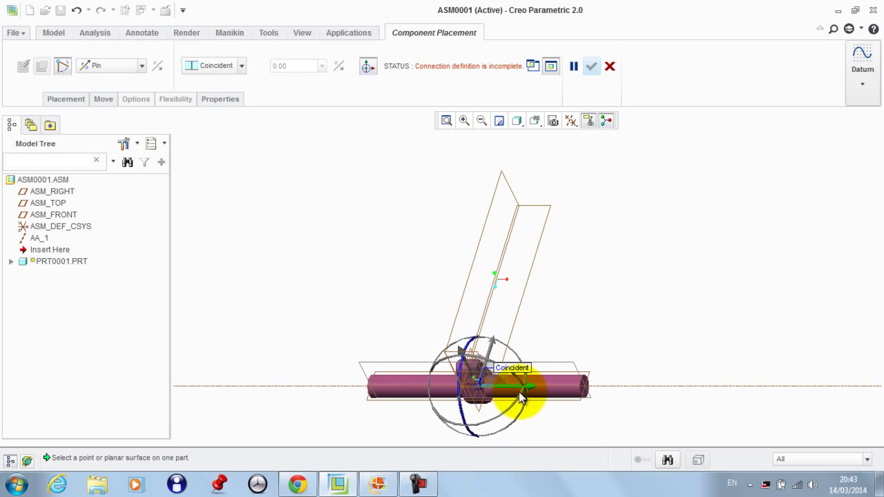
Complete the Pin connection by making PRT0001's middle plane across the shaft coincident with ASM_RIGHT, and accept the placement
{"action": "left_click_drag", "start_coordinate": [529, 393], "coordinate": [652, 371]}
{"action": "scroll", "coordinate": [636, 356], "scroll_direction": "up", "scroll_amount": 2}
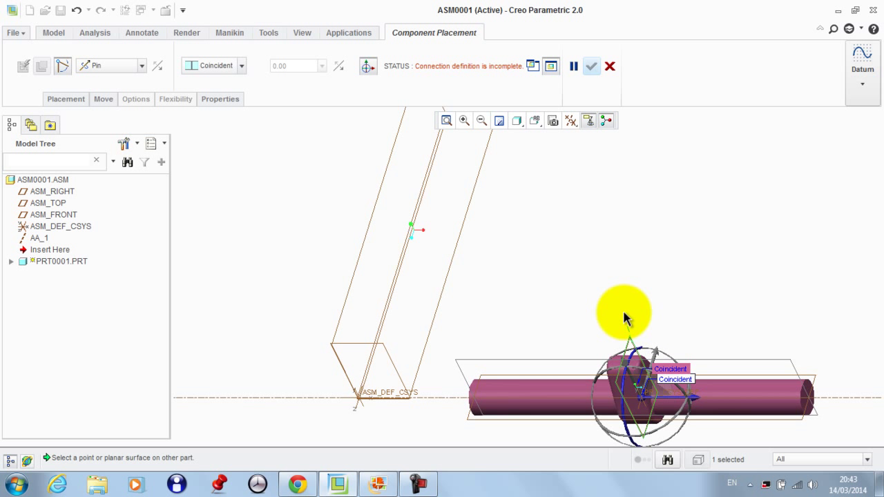
{"action": "left_click", "coordinate": [364, 237]}
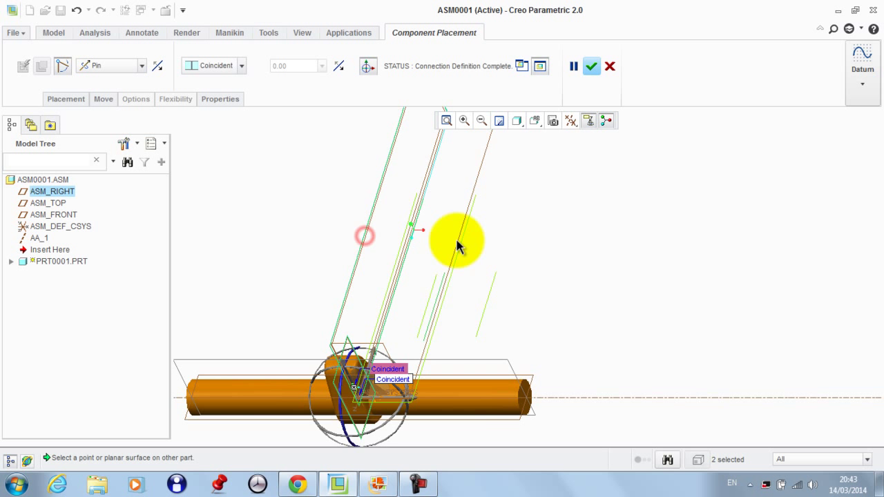
{"action": "left_click", "coordinate": [591, 66]}
{"action": "left_click", "coordinate": [551, 195]}
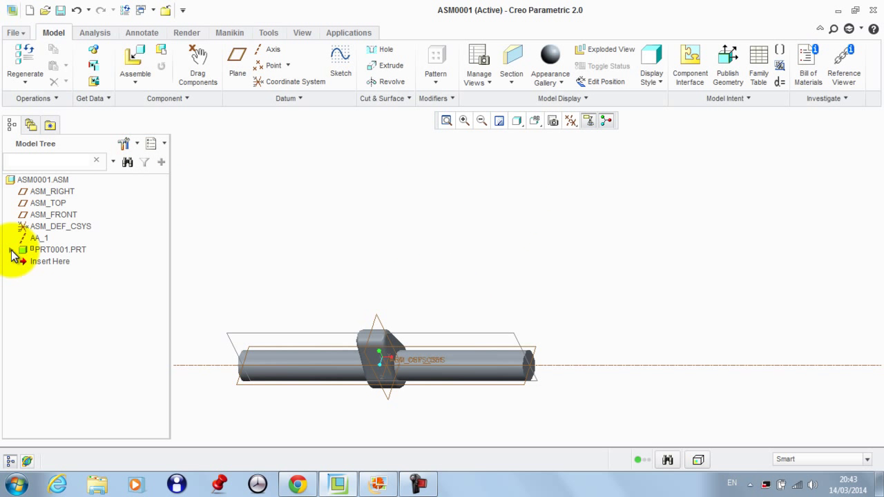
Hide PRT0001's RIGHT, TOP and FRONT datum planes and its PRT_CSYS_DEF coordinate system
{"action": "left_click", "coordinate": [12, 250]}
{"action": "left_click", "coordinate": [44, 264]}
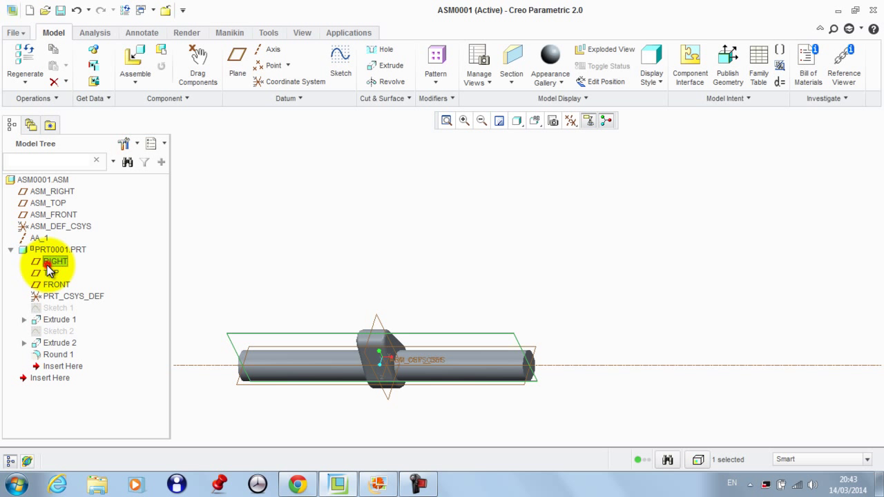
{"action": "left_click", "coordinate": [44, 273], "text": "ctrl"}
{"action": "left_click", "coordinate": [45, 284], "text": "ctrl"}
{"action": "right_click", "coordinate": [44, 295]}
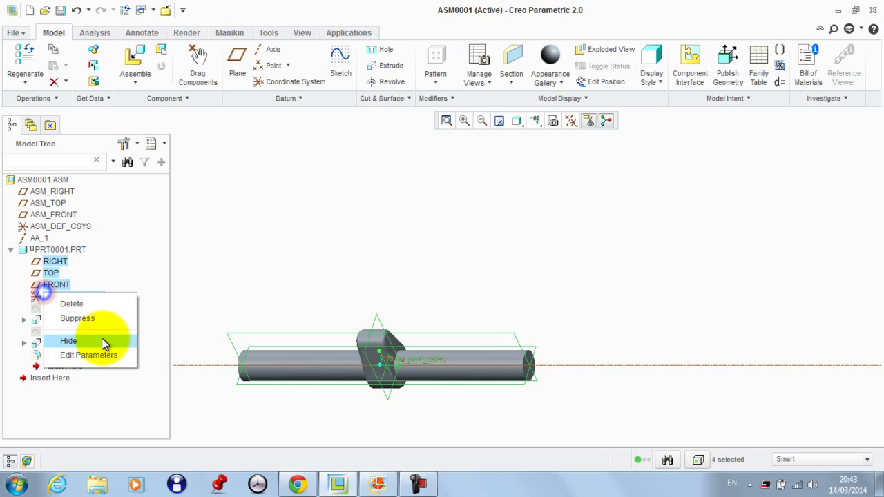
{"action": "left_click", "coordinate": [98, 340]}
{"action": "left_click", "coordinate": [357, 226]}
Set the model display style to Shading With Edges
{"action": "scroll", "coordinate": [424, 235], "scroll_direction": "down", "scroll_amount": 3}
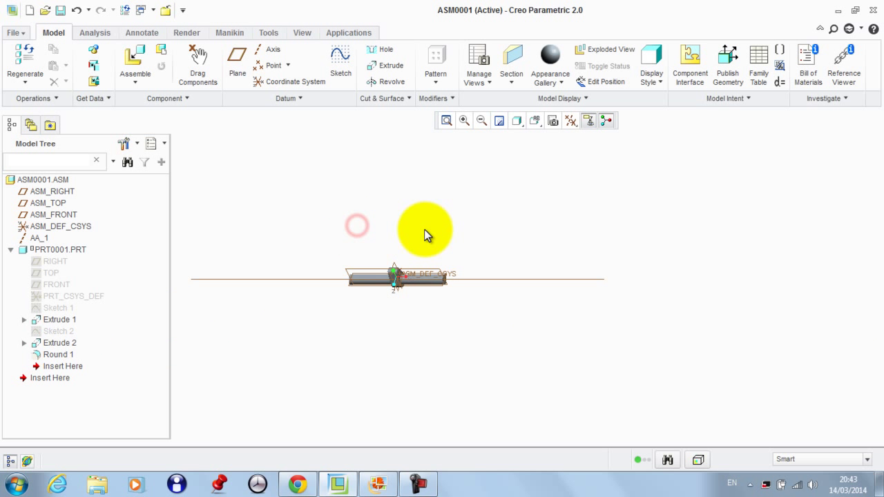
{"action": "left_click", "coordinate": [516, 121]}
{"action": "left_click", "coordinate": [539, 140]}
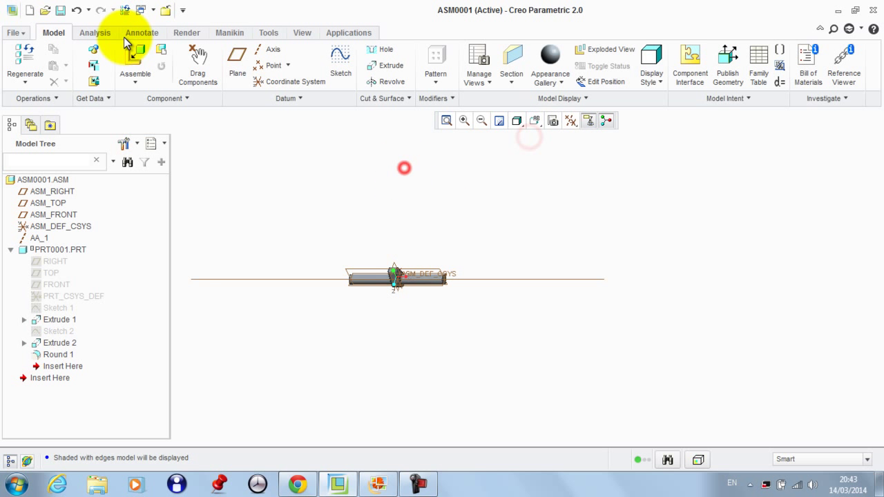
Insert prt0002.prt into the assembly and constrain its plane across its length as Coincident with ASM_RIGHT
{"action": "left_click", "coordinate": [135, 55]}
{"action": "double_click", "coordinate": [334, 147]}
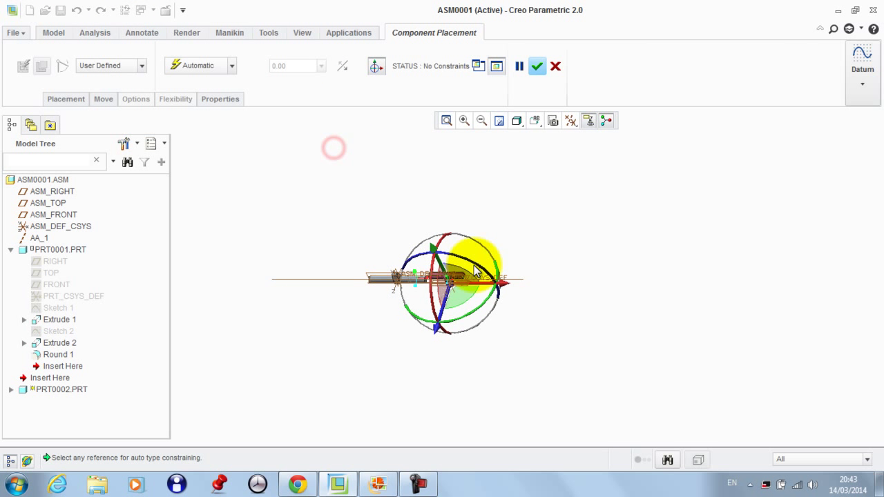
{"action": "middle_click_drag", "start_coordinate": [507, 290], "coordinate": [407, 252]}
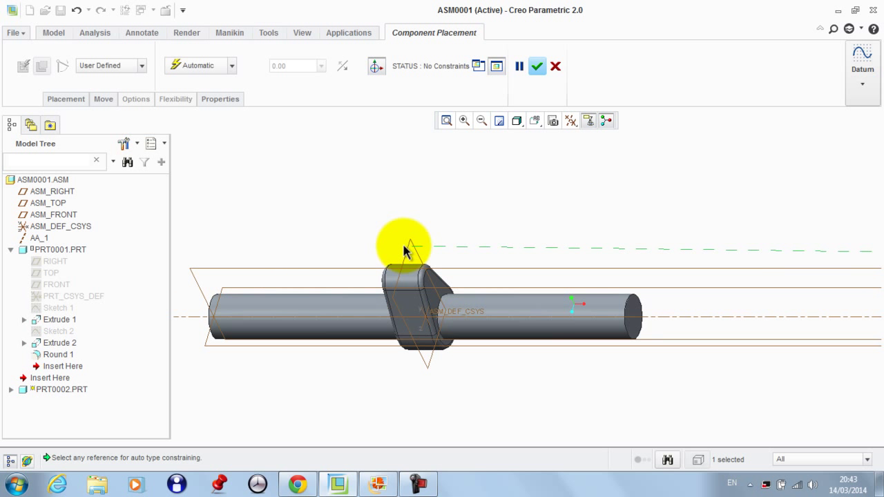
{"action": "left_click", "coordinate": [406, 252]}
{"action": "scroll", "coordinate": [391, 241], "scroll_direction": "down", "scroll_amount": 2}
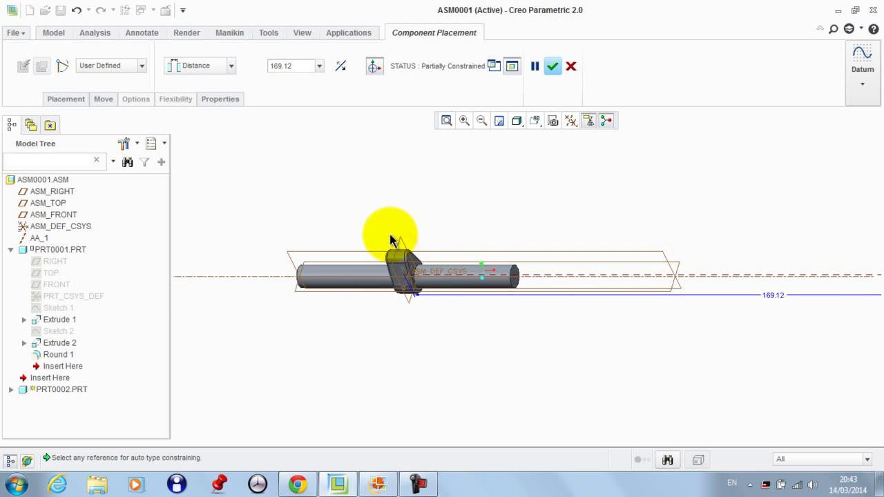
{"action": "left_click", "coordinate": [201, 65]}
{"action": "left_click", "coordinate": [197, 125]}
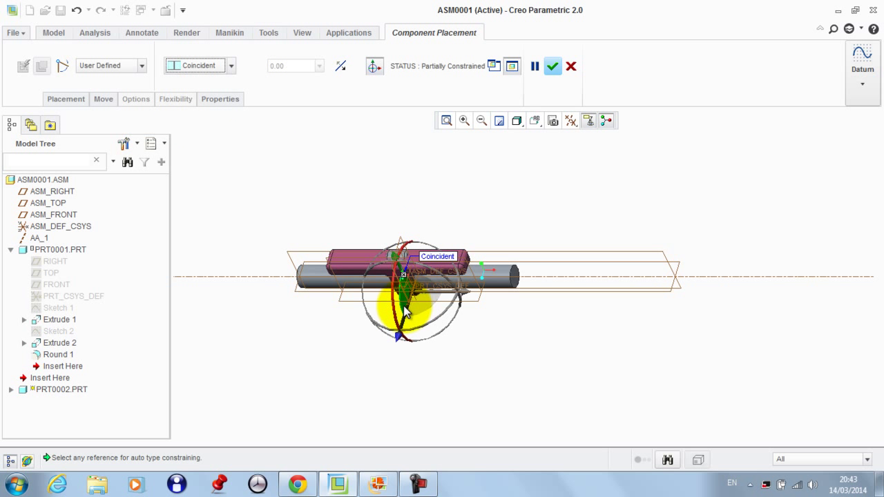
Move PRT0002 clear of the shaft and add a second constraint set making its FRONT plane Coincident with ASM_FRONT
{"action": "left_click_drag", "start_coordinate": [406, 331], "coordinate": [375, 391]}
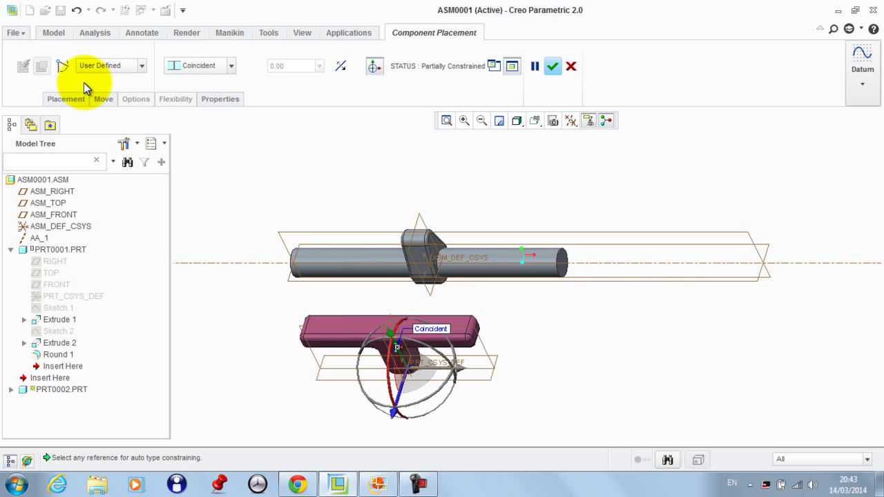
{"action": "left_click", "coordinate": [67, 99]}
{"action": "left_click", "coordinate": [80, 218]}
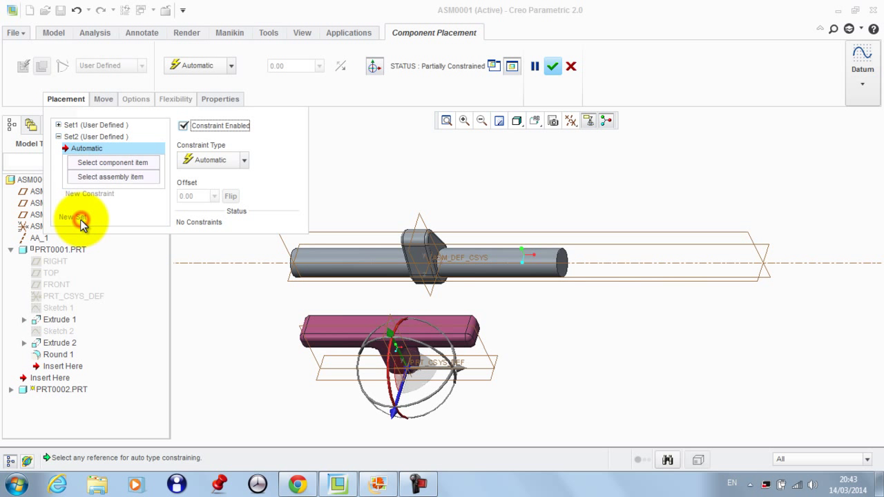
{"action": "left_click", "coordinate": [325, 330]}
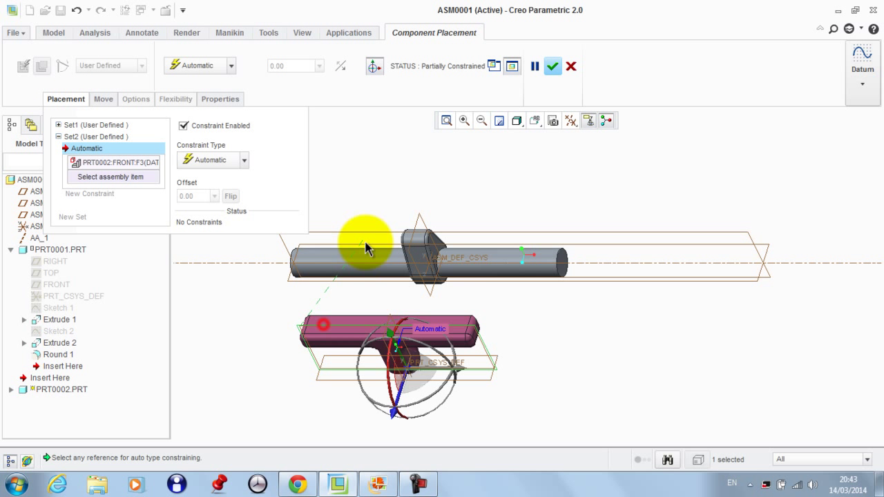
{"action": "left_click", "coordinate": [369, 234]}
{"action": "left_click", "coordinate": [196, 66]}
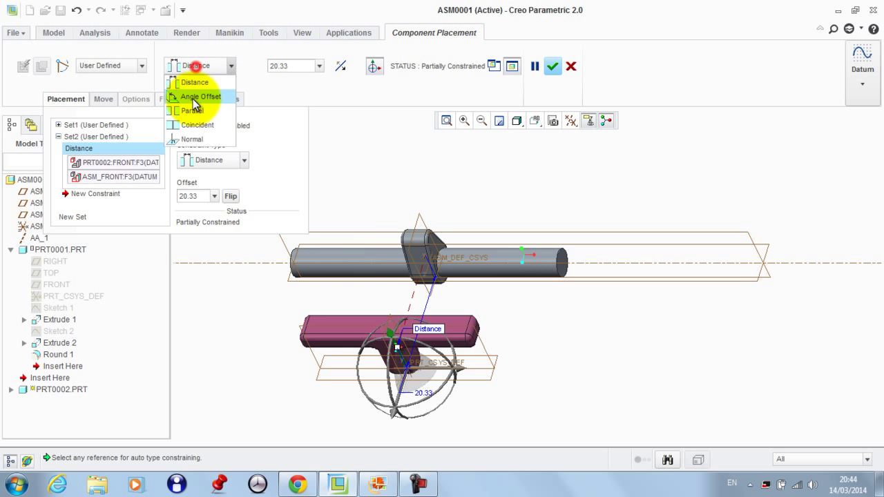
{"action": "left_click", "coordinate": [190, 125]}
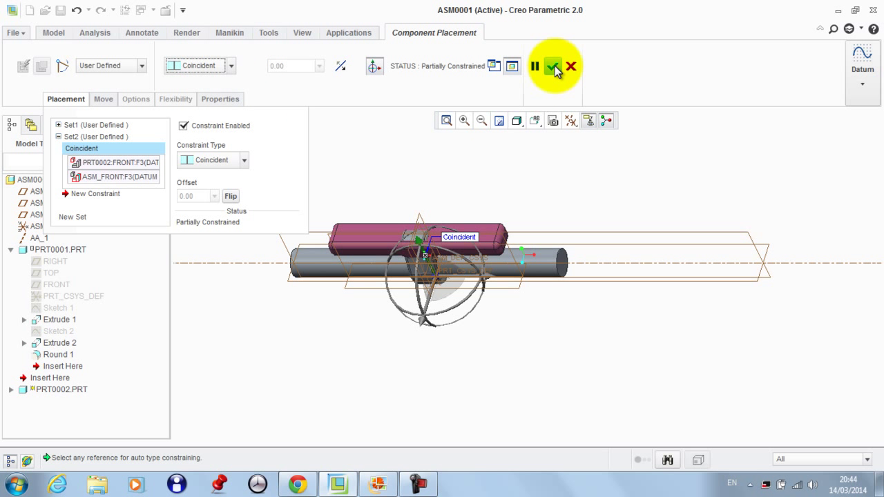
Move PRT0002 up above the cam on the shaft and accept its partially constrained placement
{"action": "middle_click_drag", "start_coordinate": [522, 152], "coordinate": [452, 235]}
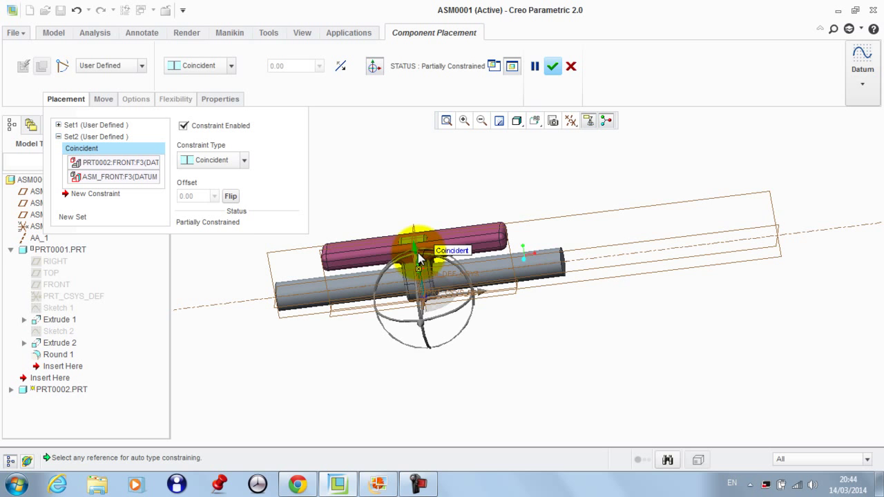
{"action": "left_click_drag", "start_coordinate": [416, 253], "coordinate": [450, 221]}
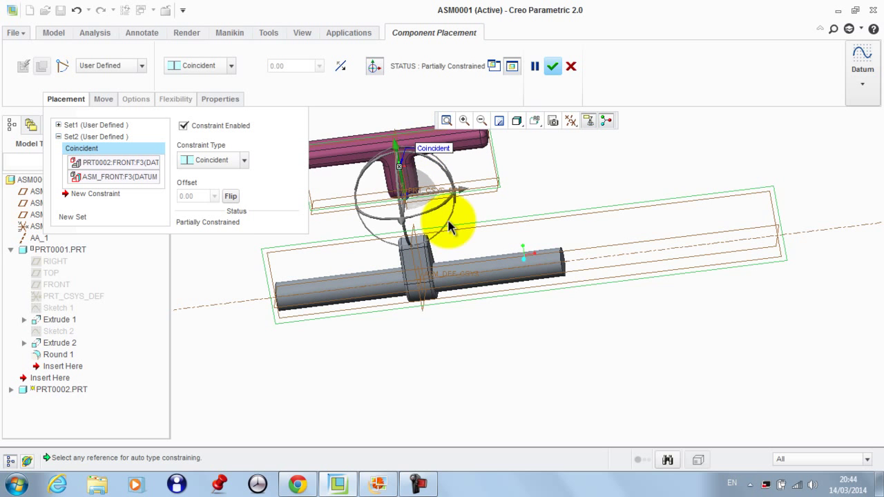
{"action": "middle_click_drag", "start_coordinate": [450, 221], "coordinate": [496, 185]}
{"action": "left_click", "coordinate": [552, 67]}
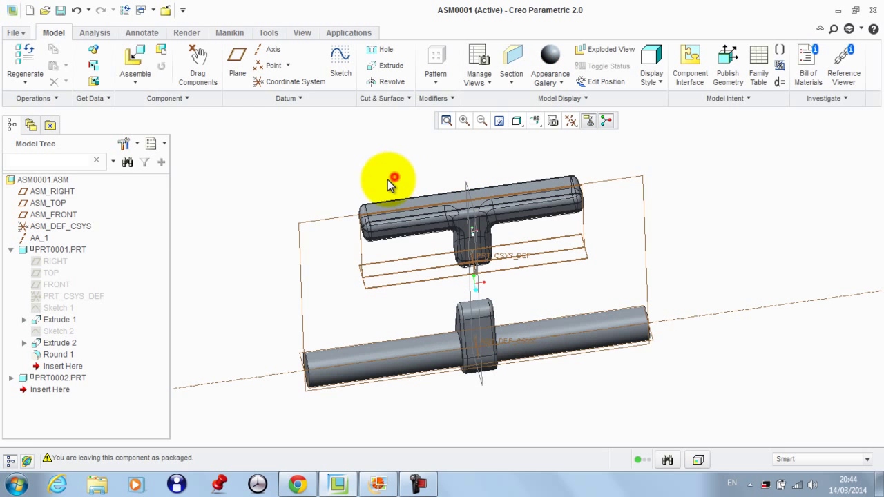
Insert prt0003.prt into the assembly and move it up, clear of the other two parts
{"action": "middle_click_drag", "start_coordinate": [388, 179], "coordinate": [374, 287]}
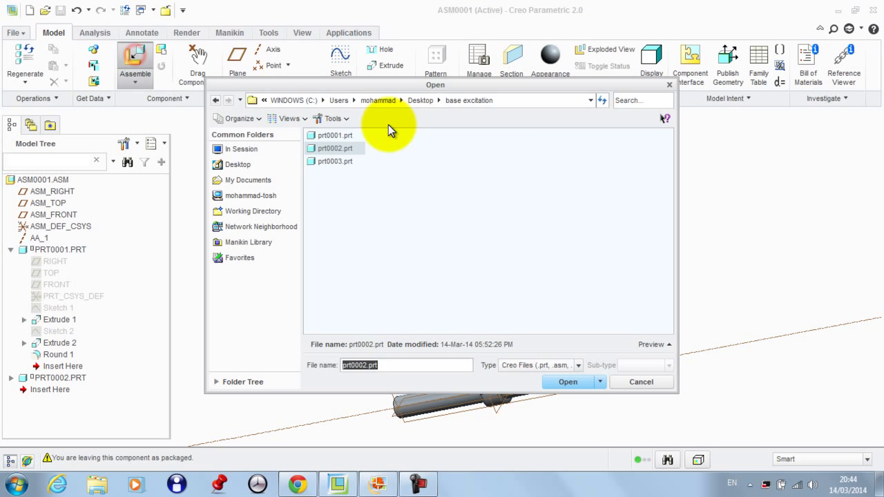
{"action": "double_click", "coordinate": [333, 161]}
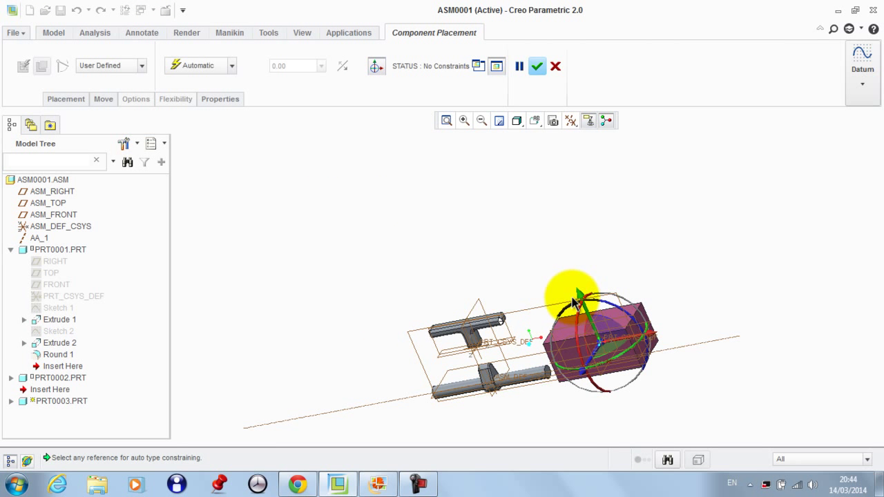
{"action": "left_click_drag", "start_coordinate": [581, 295], "coordinate": [438, 203]}
{"action": "middle_click_drag", "start_coordinate": [438, 203], "coordinate": [474, 212]}
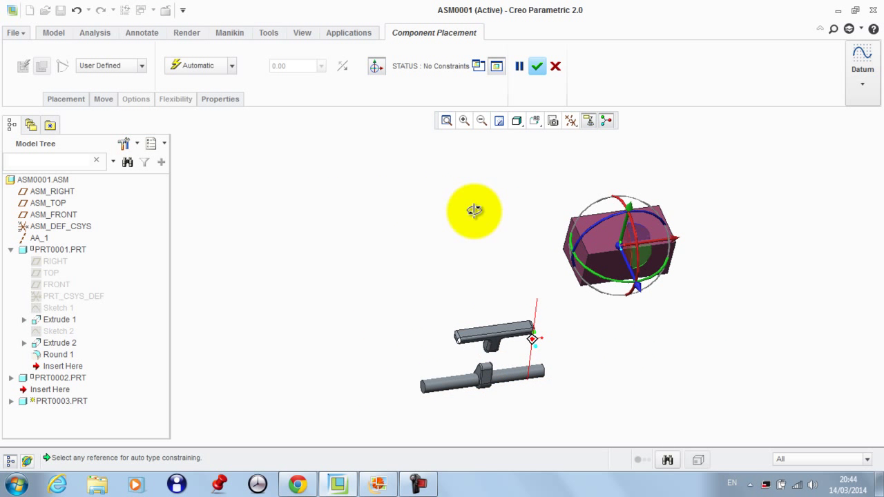
Constrain PRT0003's TOP plane as Coincident with ASM_FRONT
{"action": "left_click", "coordinate": [67, 99]}
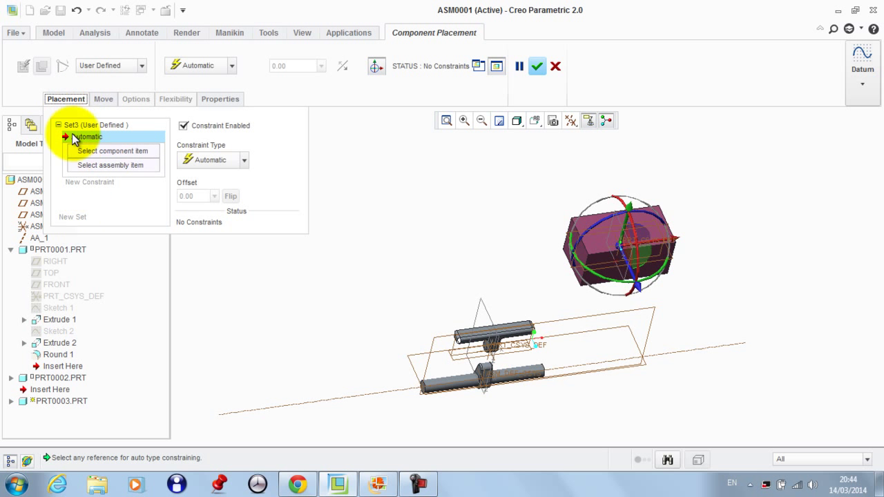
{"action": "left_click", "coordinate": [67, 99]}
{"action": "scroll", "coordinate": [555, 186], "scroll_direction": "down", "scroll_amount": 3}
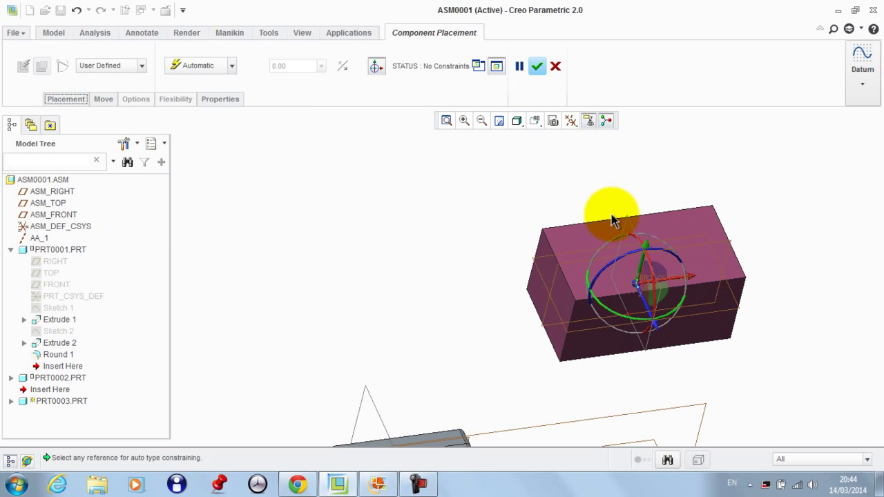
{"action": "left_click", "coordinate": [553, 261]}
{"action": "scroll", "coordinate": [532, 238], "scroll_direction": "up", "scroll_amount": 3}
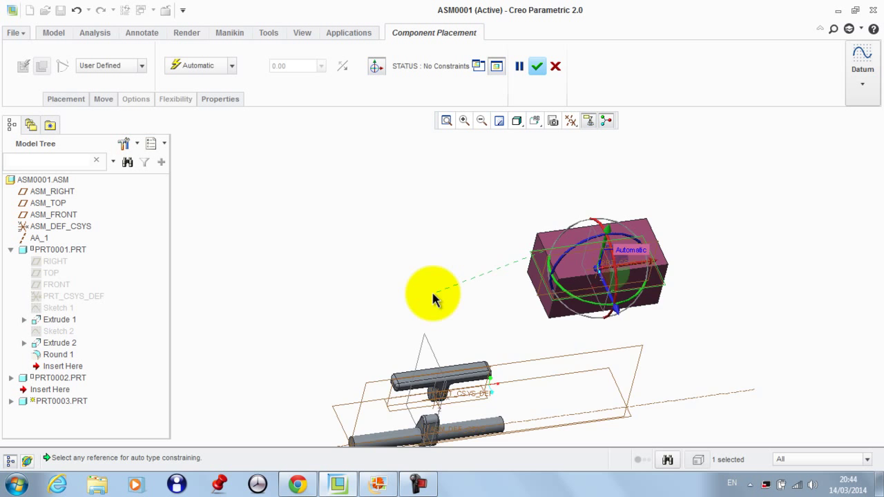
{"action": "middle_click_drag", "start_coordinate": [434, 292], "coordinate": [411, 281]}
{"action": "scroll", "coordinate": [428, 359], "scroll_direction": "down", "scroll_amount": 3}
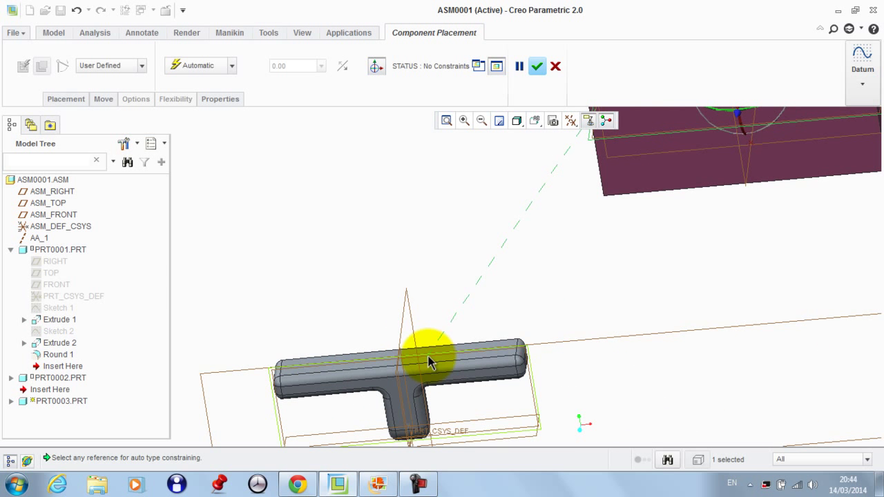
{"action": "left_click", "coordinate": [547, 347]}
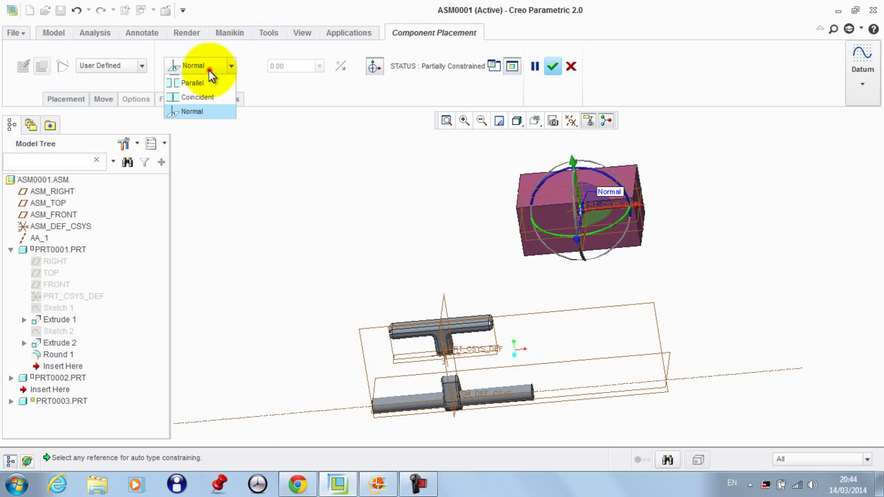
{"action": "left_click", "coordinate": [205, 123]}
{"action": "middle_click_drag", "start_coordinate": [369, 212], "coordinate": [425, 215]}
Add a second constraint set making PRT0003's RIGHT plane Coincident with ASM_RIGHT
{"action": "left_click", "coordinate": [64, 99]}
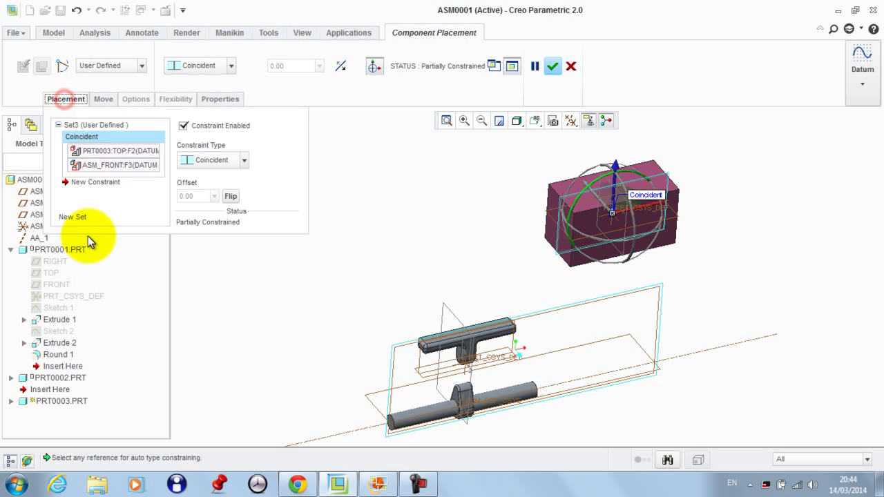
{"action": "left_click", "coordinate": [79, 217]}
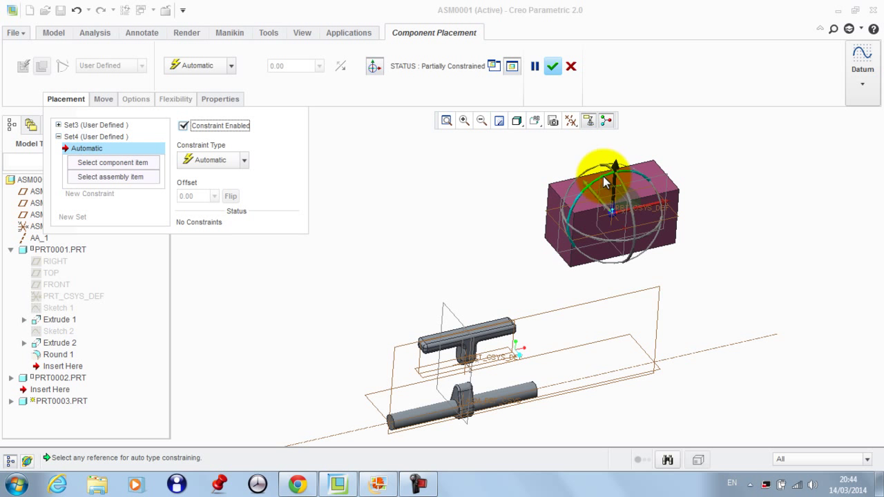
{"action": "scroll", "coordinate": [614, 185], "scroll_direction": "down", "scroll_amount": 3}
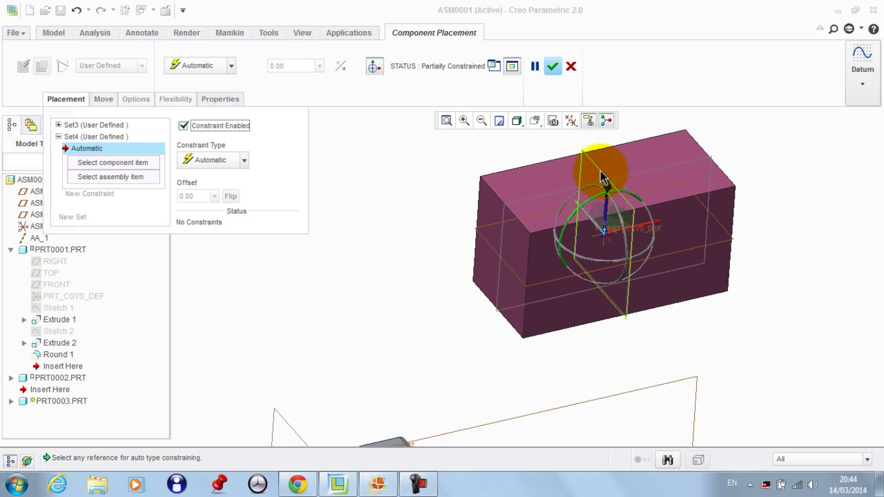
{"action": "left_click", "coordinate": [601, 170]}
{"action": "scroll", "coordinate": [530, 223], "scroll_direction": "up", "scroll_amount": 3}
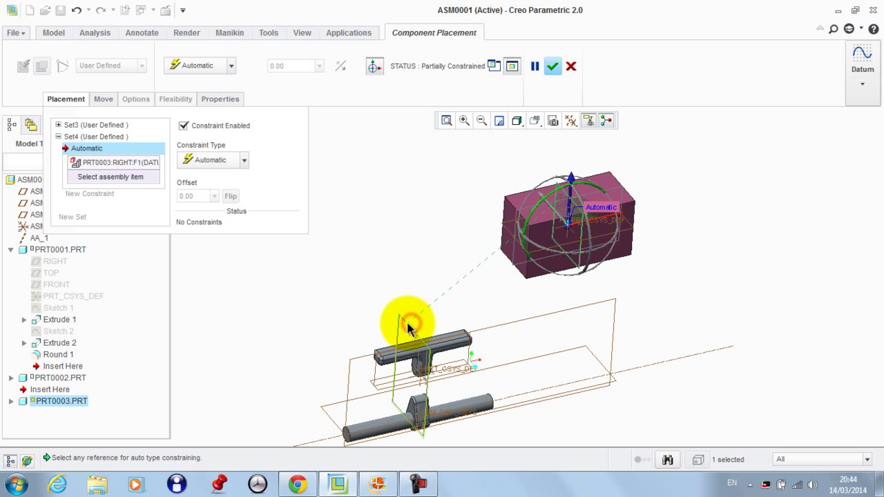
{"action": "left_click", "coordinate": [409, 329]}
{"action": "left_click", "coordinate": [197, 66]}
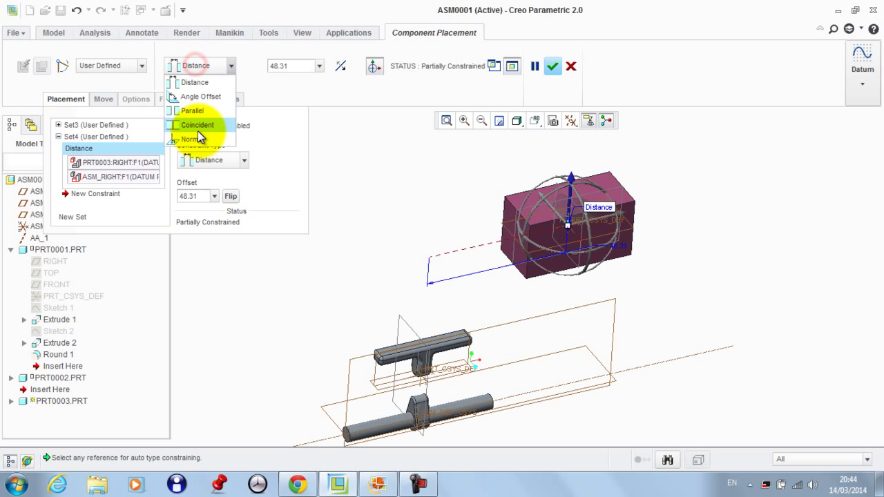
{"action": "left_click", "coordinate": [197, 127]}
Move PRT0003 up above the T-shaped follower and accept its partially constrained placement
{"action": "middle_click_drag", "start_coordinate": [460, 160], "coordinate": [481, 163]}
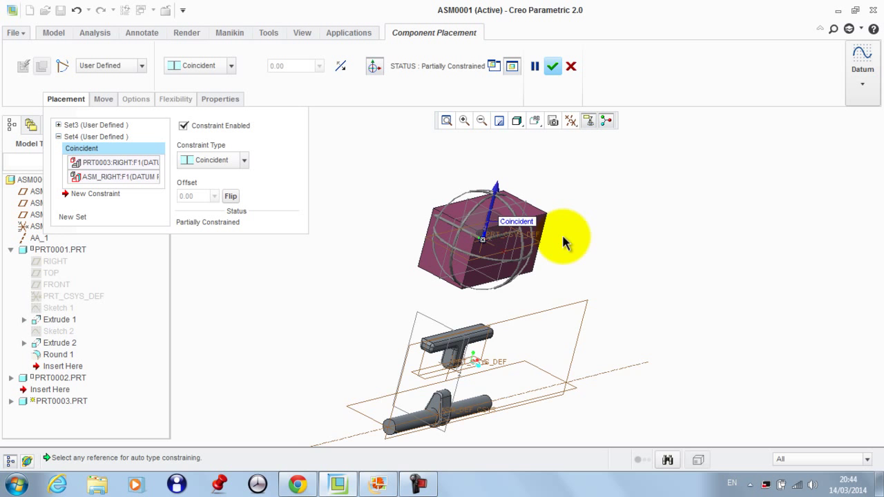
{"action": "middle_click_drag", "start_coordinate": [563, 242], "coordinate": [472, 170]}
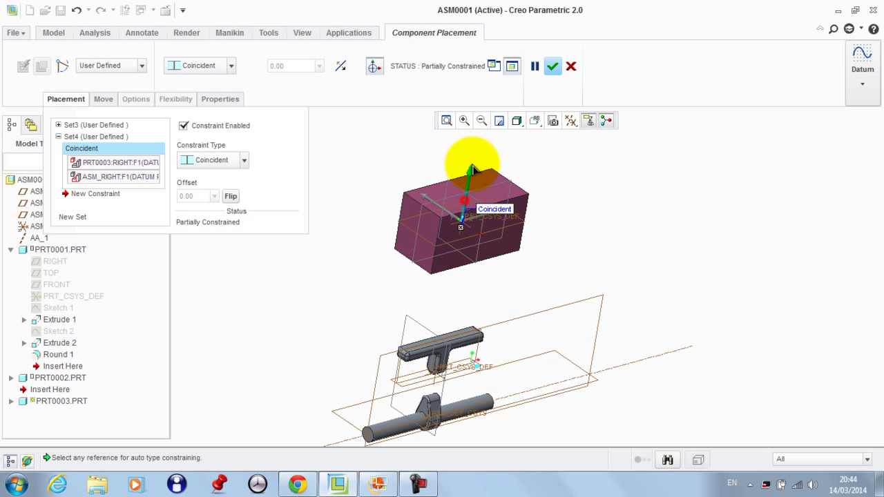
{"action": "left_click", "coordinate": [553, 66]}
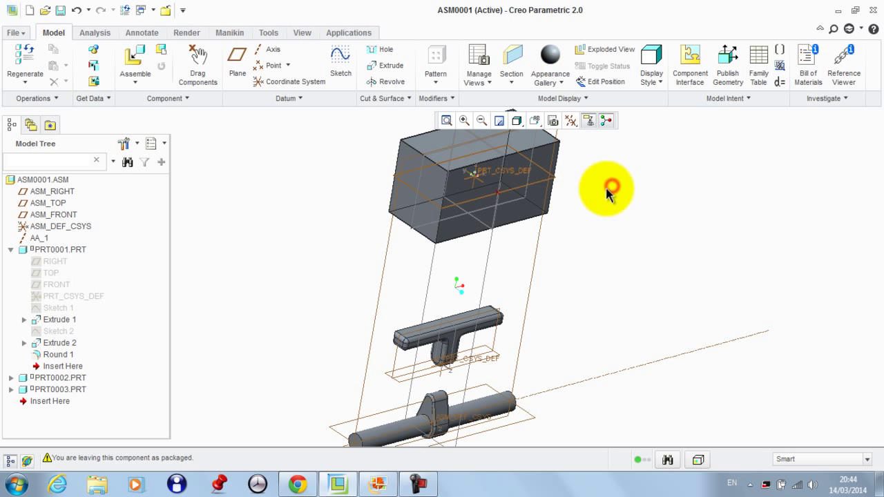
Switch to Mechanism and start a cam-follower connection with PRT0001's autoselected lobe surfaces as Cam1
{"action": "left_click", "coordinate": [356, 34]}
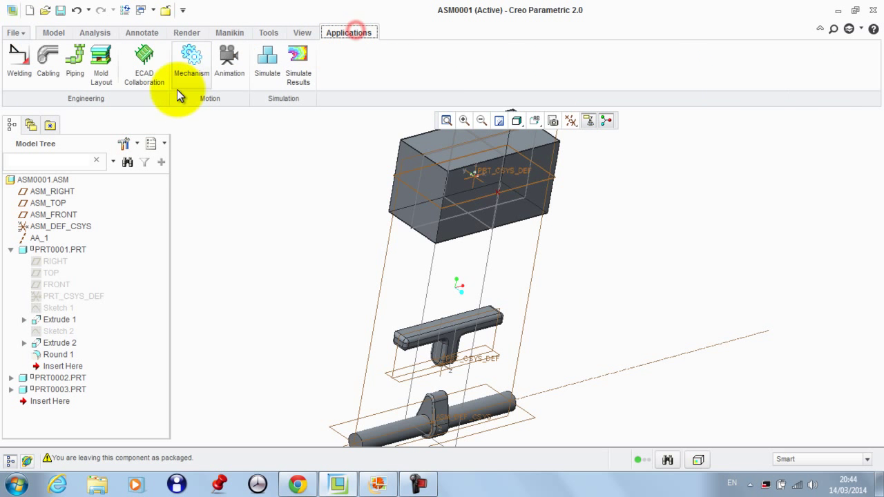
{"action": "left_click", "coordinate": [191, 53]}
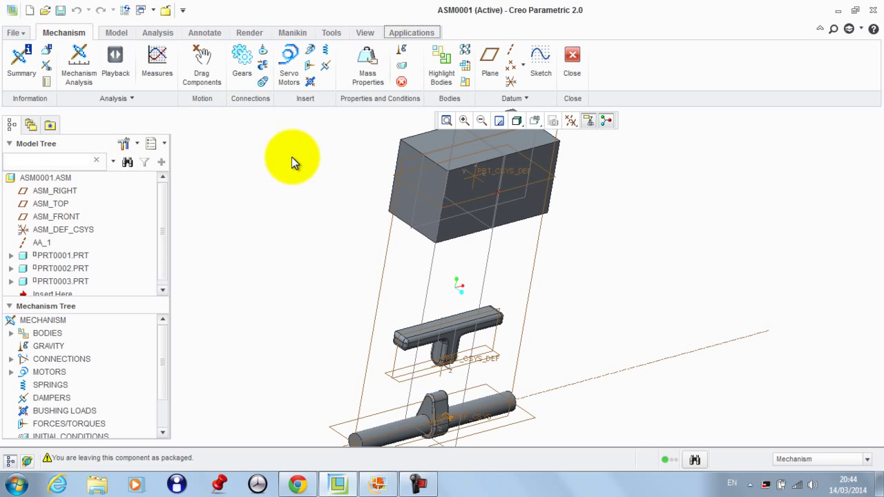
{"action": "left_click", "coordinate": [262, 59]}
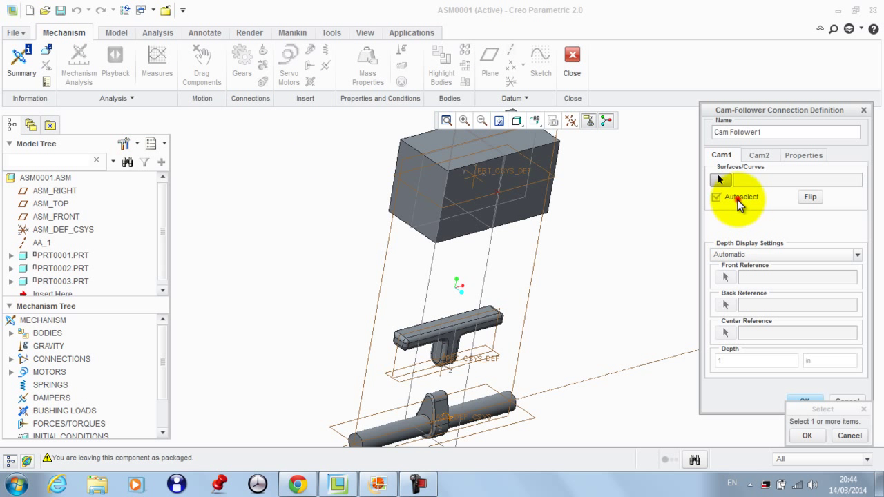
{"action": "left_click", "coordinate": [738, 200]}
{"action": "scroll", "coordinate": [517, 408], "scroll_direction": "up", "scroll_amount": 5}
{"action": "left_click", "coordinate": [392, 348]}
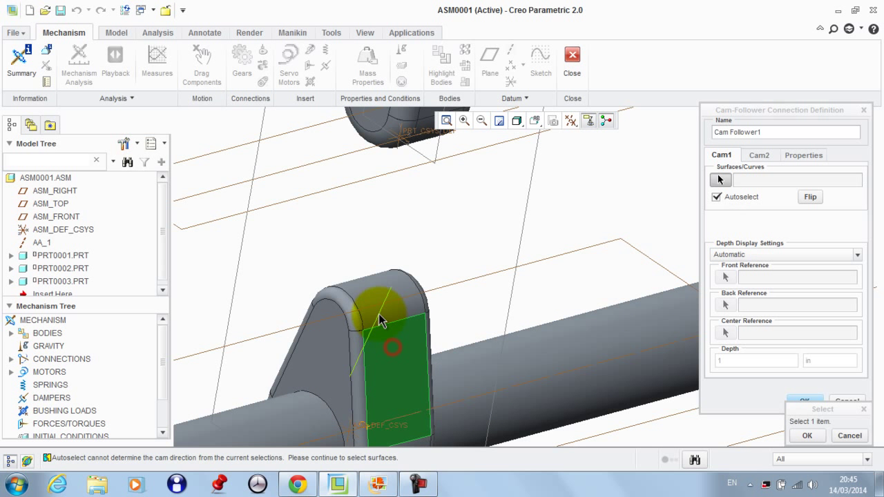
{"action": "left_click", "coordinate": [805, 435]}
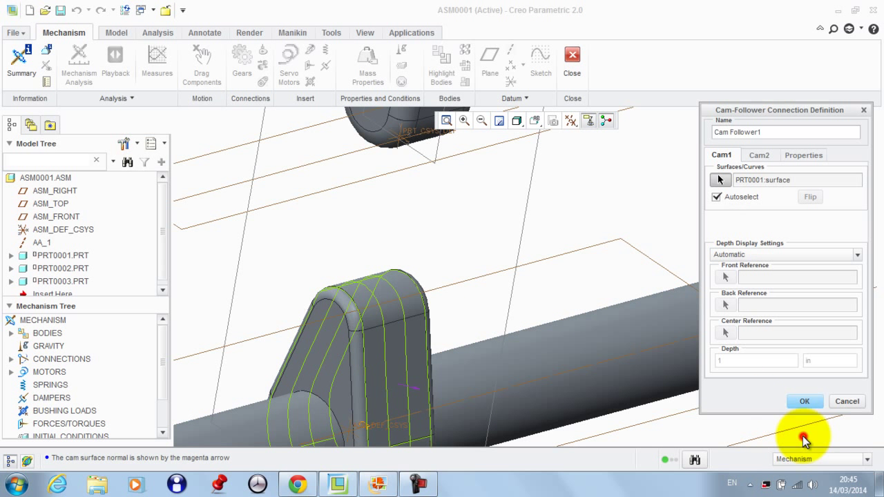
Set the rounded lower tip surface of PRT0002 as Cam2 and accept the cam-follower connection
{"action": "left_click", "coordinate": [759, 155]}
{"action": "scroll", "coordinate": [632, 306], "scroll_direction": "down", "scroll_amount": 5}
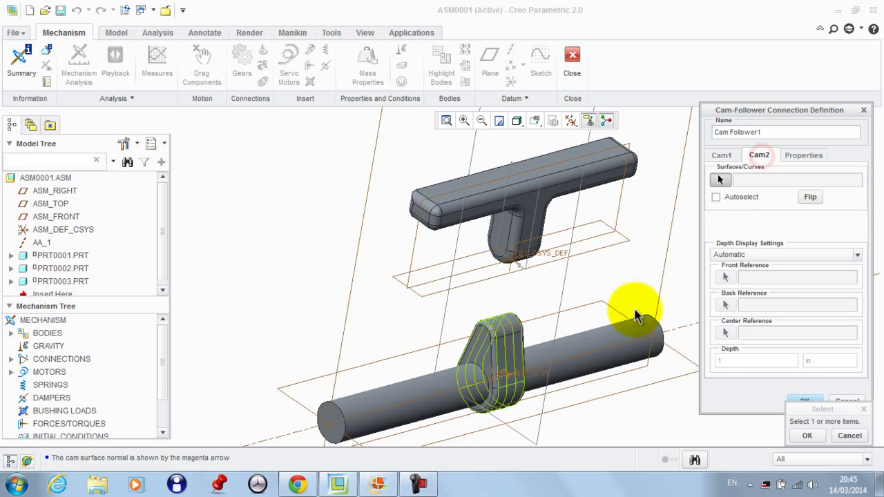
{"action": "scroll", "coordinate": [525, 269], "scroll_direction": "up", "scroll_amount": 6}
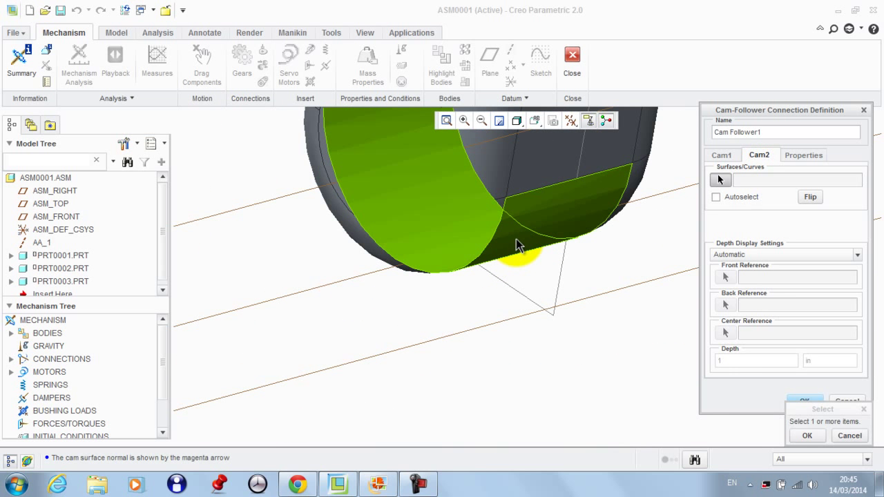
{"action": "left_click", "coordinate": [517, 243]}
{"action": "scroll", "coordinate": [690, 356], "scroll_direction": "down", "scroll_amount": 5}
{"action": "left_click", "coordinate": [807, 436]}
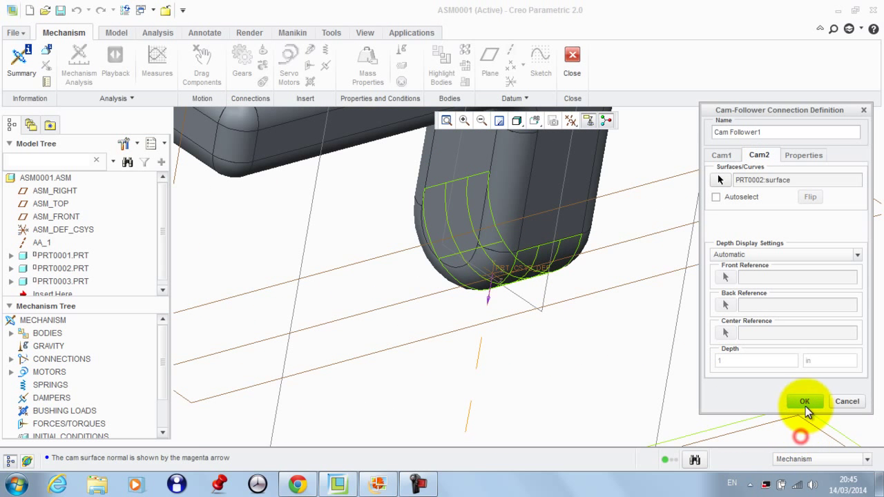
{"action": "left_click", "coordinate": [806, 403]}
Drag the PRT0001 cam with Drag Components to test how it moves the PRT0002 follower
{"action": "scroll", "coordinate": [630, 402], "scroll_direction": "up", "scroll_amount": 3}
{"action": "scroll", "coordinate": [630, 402], "scroll_direction": "down", "scroll_amount": 5}
{"action": "key", "text": "ctrl+d"}
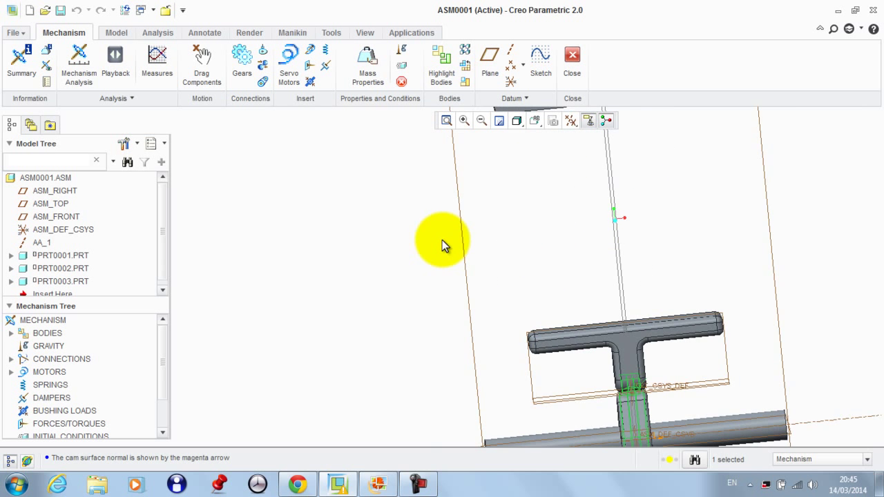
{"action": "left_click", "coordinate": [201, 65]}
{"action": "scroll", "coordinate": [539, 330], "scroll_direction": "up", "scroll_amount": 3}
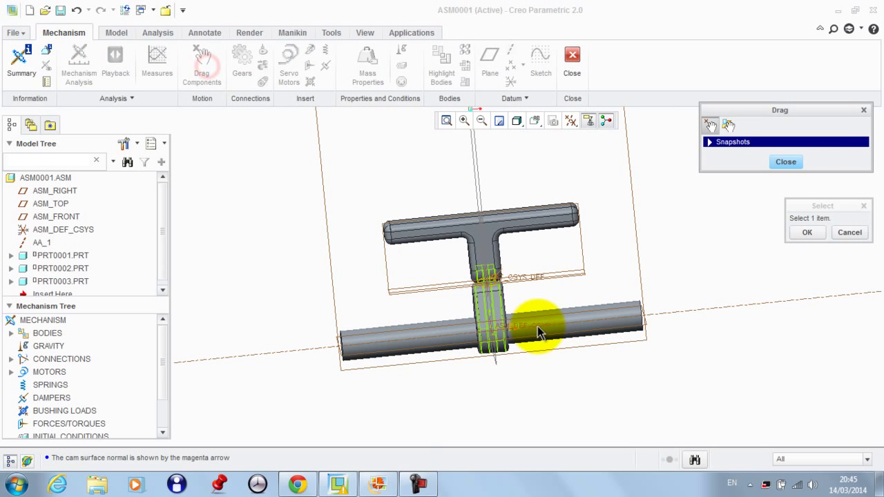
{"action": "left_click", "coordinate": [503, 293]}
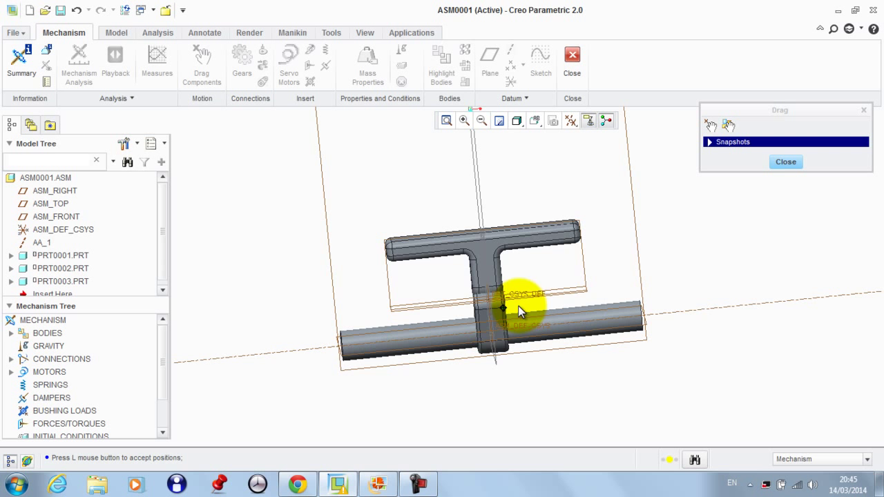
{"action": "middle_click_drag", "start_coordinate": [504, 367], "coordinate": [557, 361]}
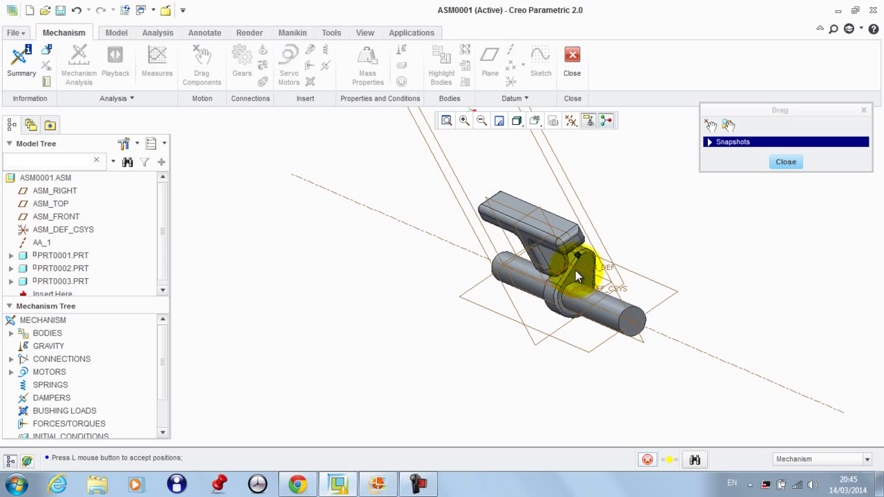
{"action": "left_click", "coordinate": [560, 279]}
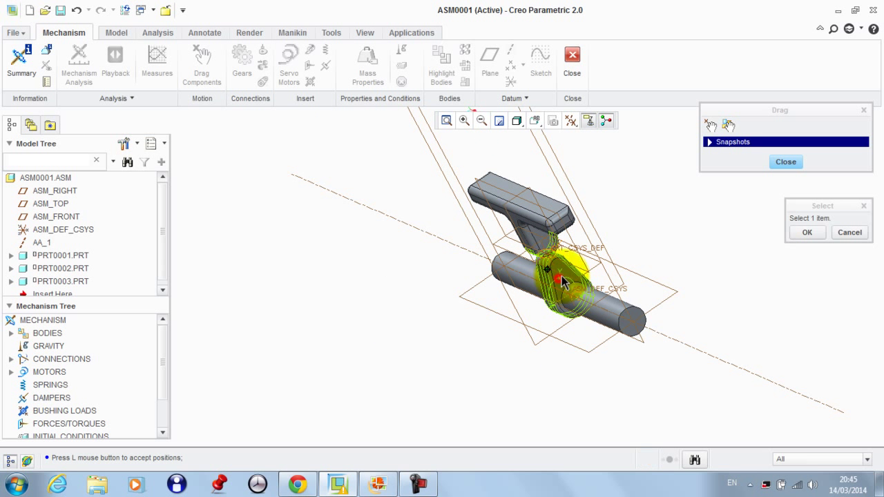
{"action": "left_click", "coordinate": [777, 162]}
Close the Mechanism environment and activate PRT0002 for editing within the assembly
{"action": "middle_click_drag", "start_coordinate": [366, 292], "coordinate": [389, 322]}
{"action": "scroll", "coordinate": [389, 322], "scroll_direction": "down", "scroll_amount": 3}
{"action": "scroll", "coordinate": [341, 238], "scroll_direction": "up", "scroll_amount": 3}
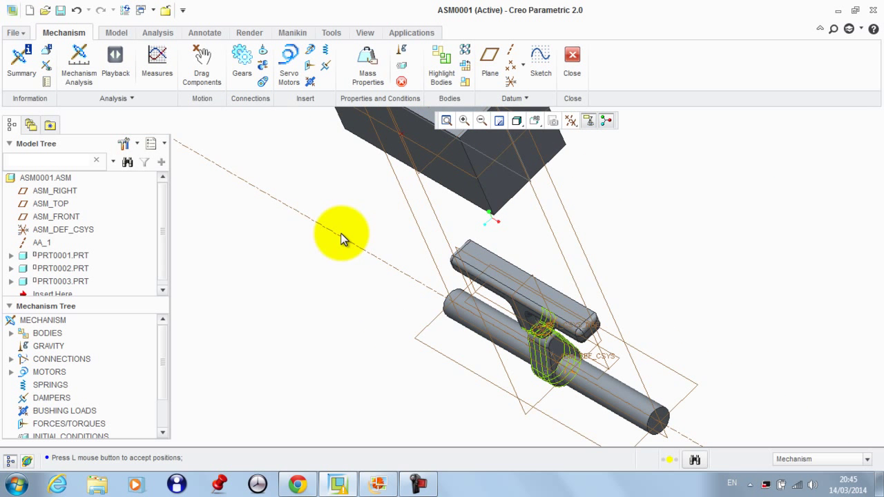
{"action": "middle_click_drag", "start_coordinate": [341, 234], "coordinate": [358, 241]}
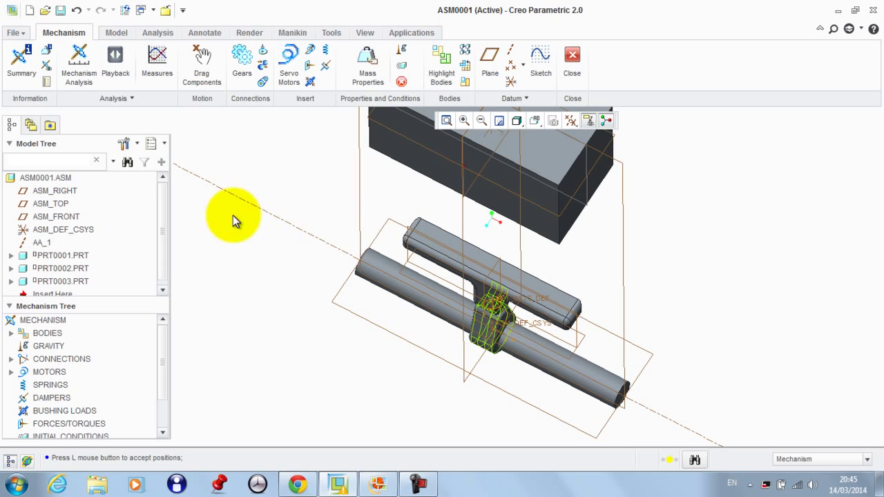
{"action": "left_click", "coordinate": [572, 58]}
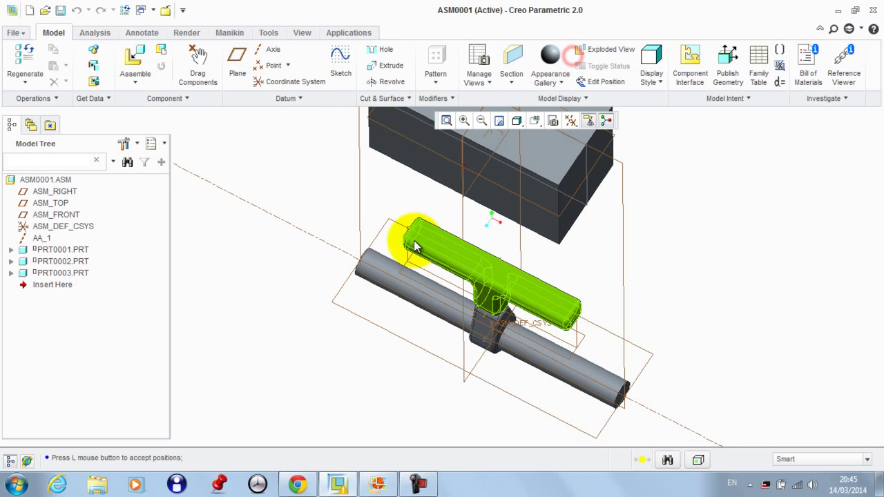
{"action": "right_click", "coordinate": [73, 264]}
{"action": "left_click", "coordinate": [101, 12]}
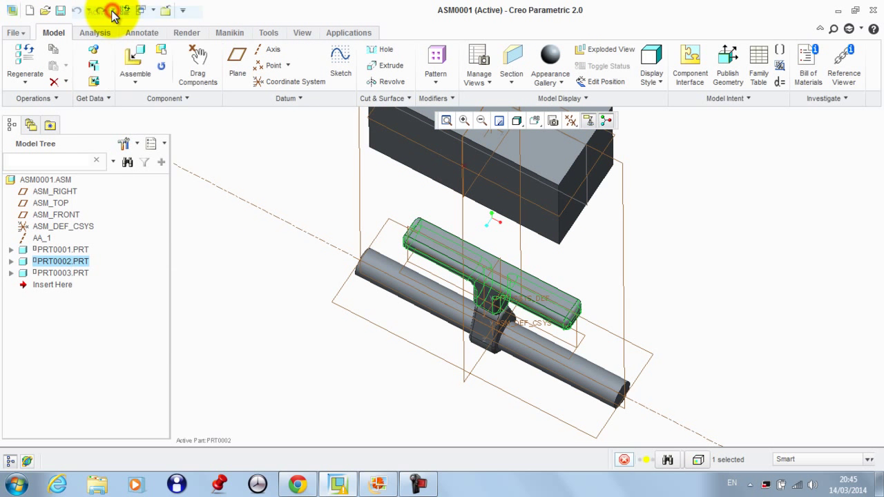
Start a sketch on the flat upper face of PRT0002's crossbar with the default orientation
{"action": "left_click", "coordinate": [304, 63]}
{"action": "scroll", "coordinate": [467, 267], "scroll_direction": "up", "scroll_amount": 3}
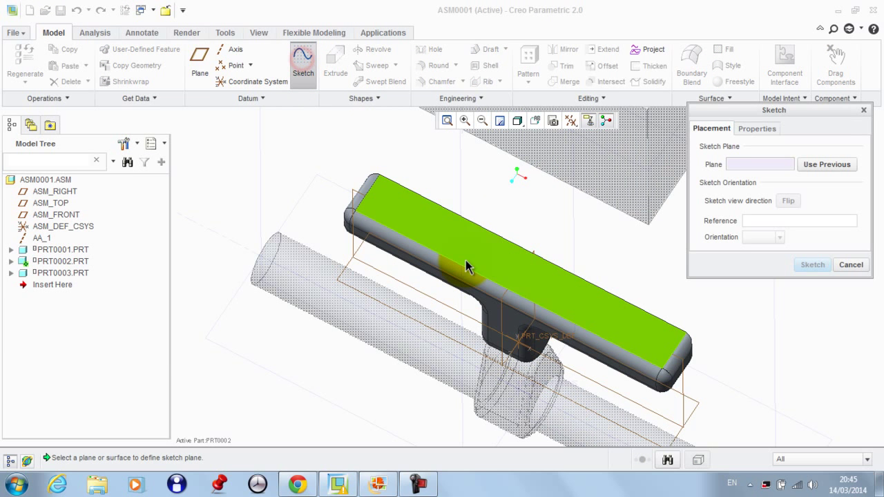
{"action": "left_click", "coordinate": [477, 244]}
{"action": "left_click", "coordinate": [810, 264]}
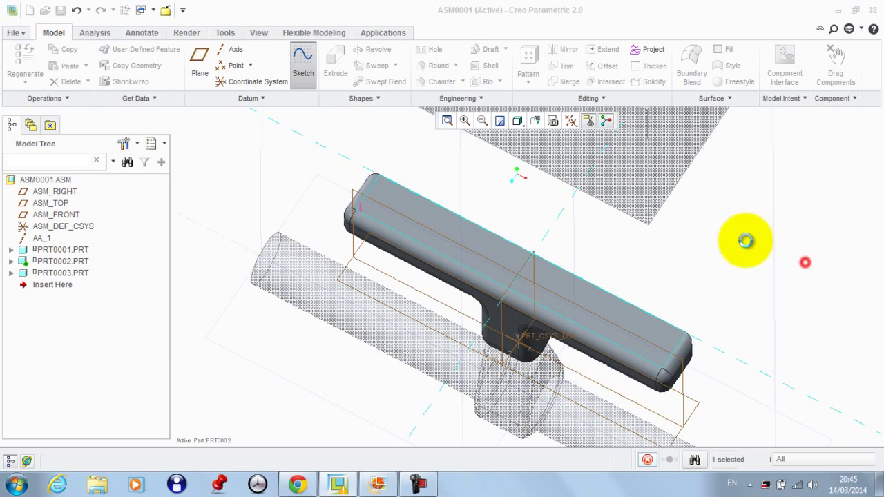
Place a sketch datum point at the centre of PRT0002's crossbar face and accept the sketch
{"action": "left_click", "coordinate": [571, 121]}
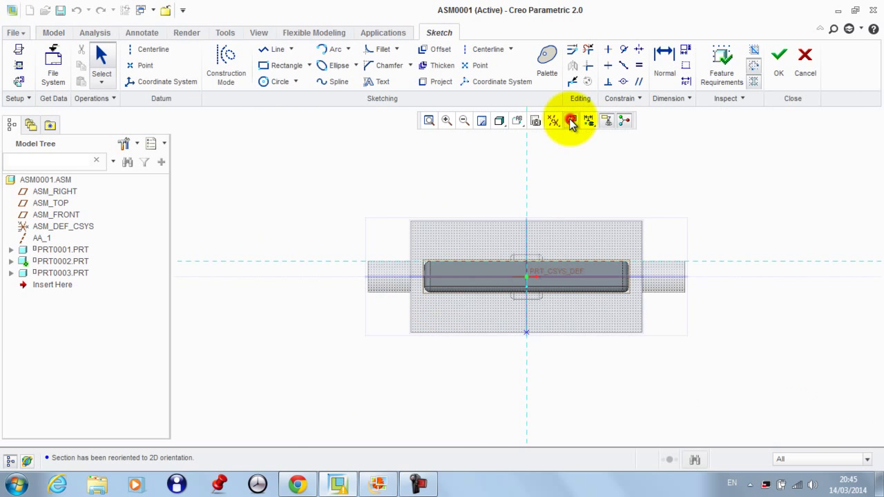
{"action": "left_click", "coordinate": [138, 65]}
{"action": "scroll", "coordinate": [523, 270], "scroll_direction": "up", "scroll_amount": 3}
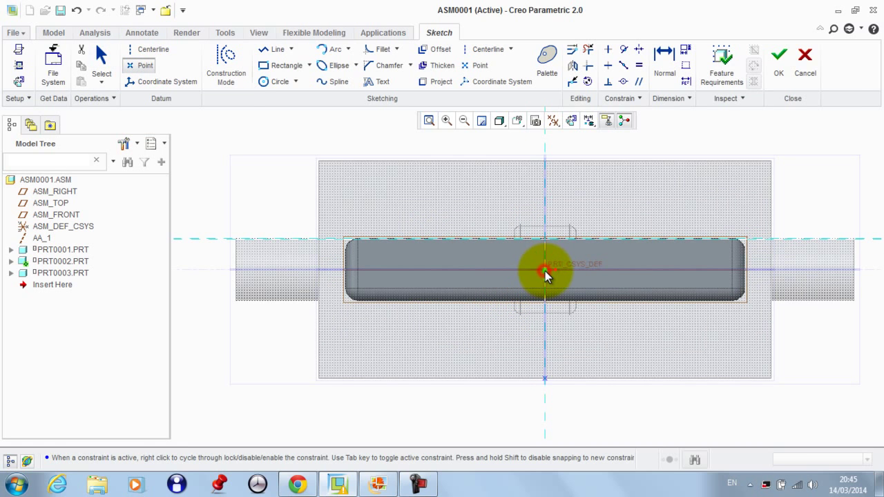
{"action": "left_click", "coordinate": [779, 55]}
{"action": "scroll", "coordinate": [543, 237], "scroll_direction": "down", "scroll_amount": 3}
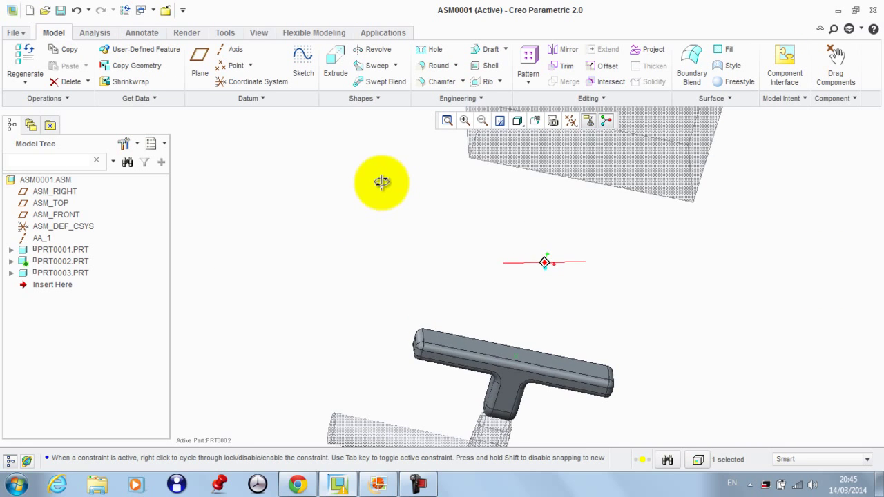
{"action": "left_click", "coordinate": [339, 212]}
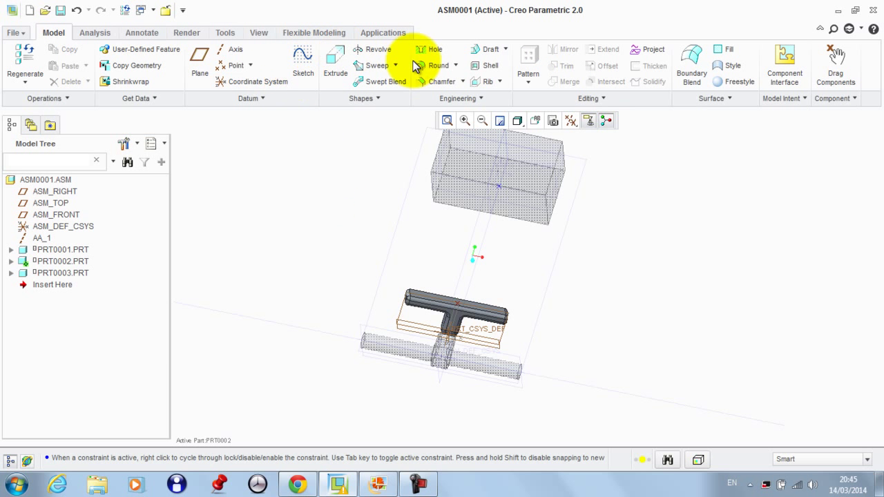
Open the Mechanism environment and assign default mass properties to the PRT0003 block
{"action": "left_click", "coordinate": [398, 35]}
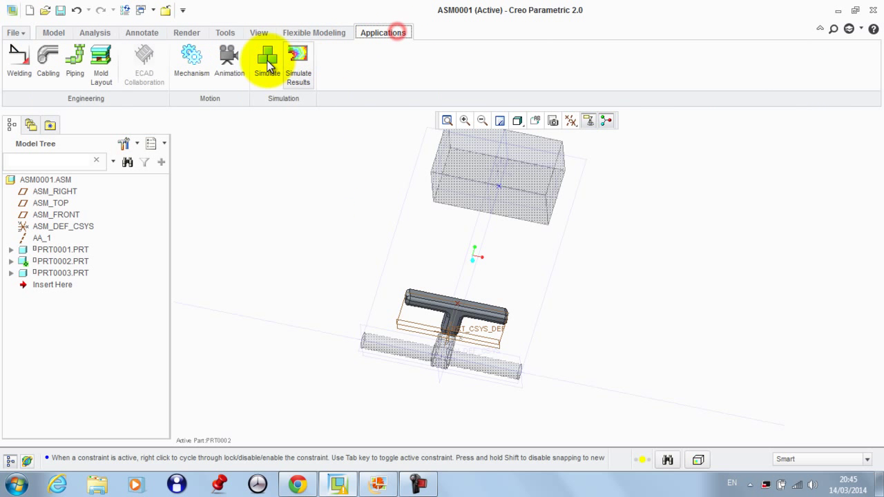
{"action": "left_click", "coordinate": [187, 50]}
{"action": "middle_click_drag", "start_coordinate": [326, 197], "coordinate": [304, 202]}
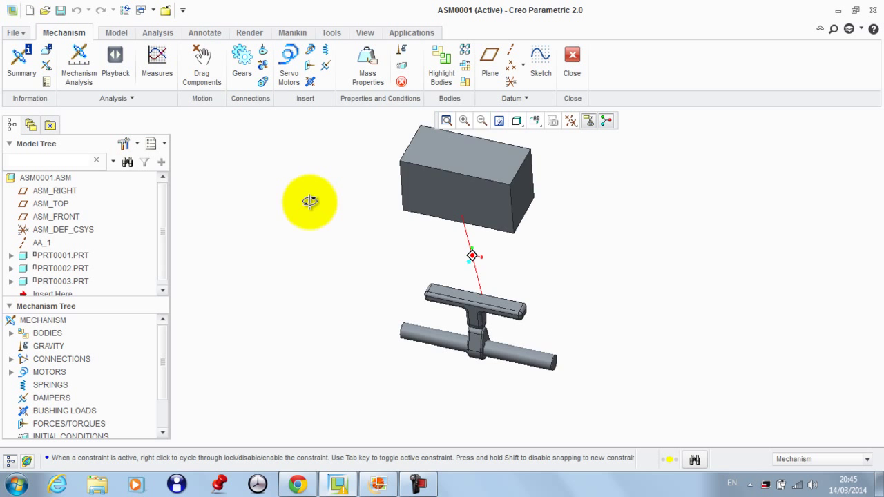
{"action": "middle_click_drag", "start_coordinate": [309, 201], "coordinate": [318, 198]}
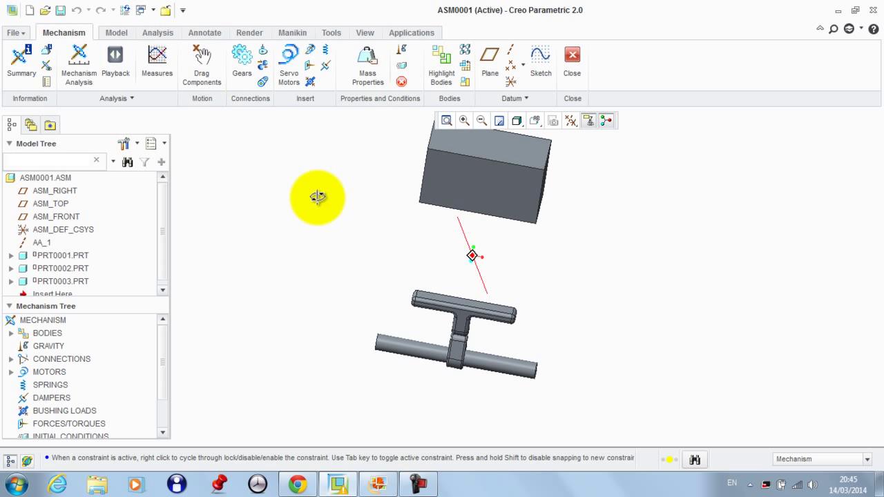
{"action": "left_click", "coordinate": [368, 69]}
{"action": "left_click", "coordinate": [435, 177]}
{"action": "left_click", "coordinate": [807, 412]}
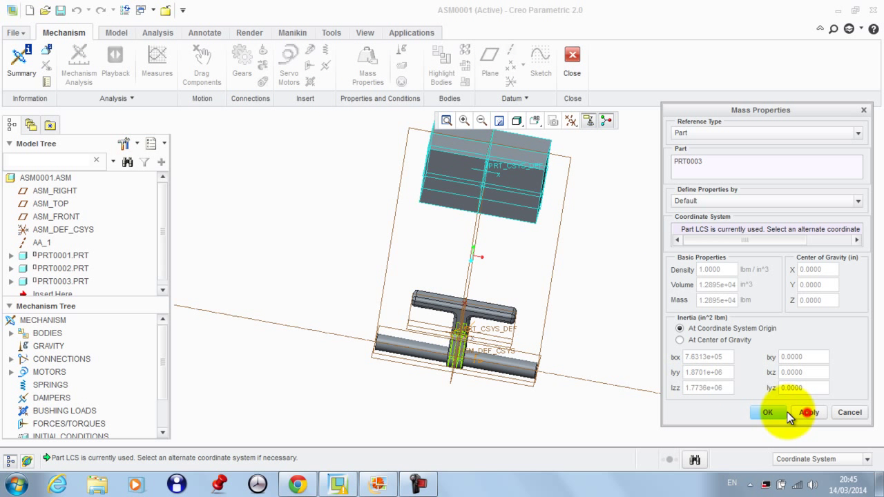
{"action": "left_click", "coordinate": [767, 413]}
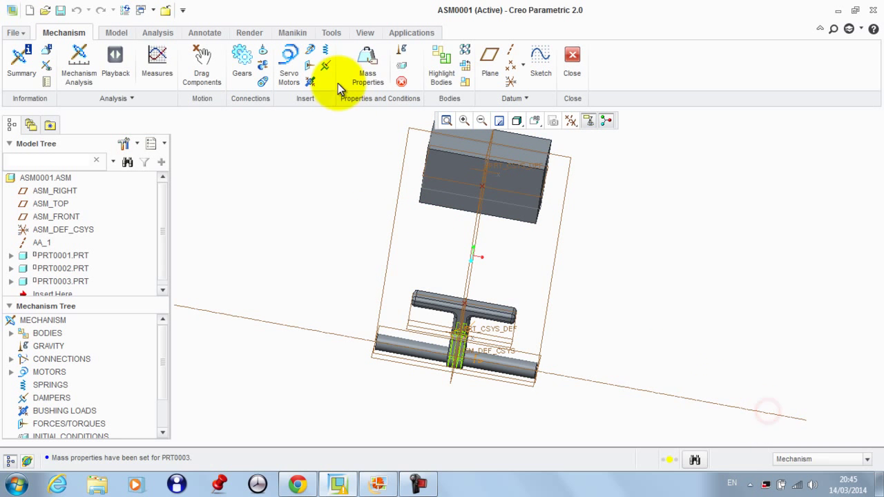
Assign default mass properties to the PRT0002 follower and the PRT0001 cam
{"action": "left_click", "coordinate": [368, 66]}
{"action": "left_click", "coordinate": [430, 296]}
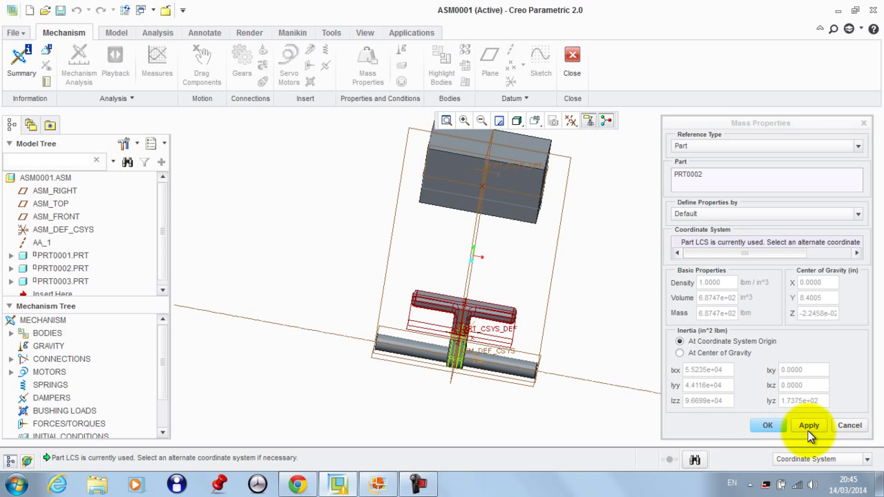
{"action": "left_click", "coordinate": [809, 427]}
{"action": "left_click", "coordinate": [767, 425]}
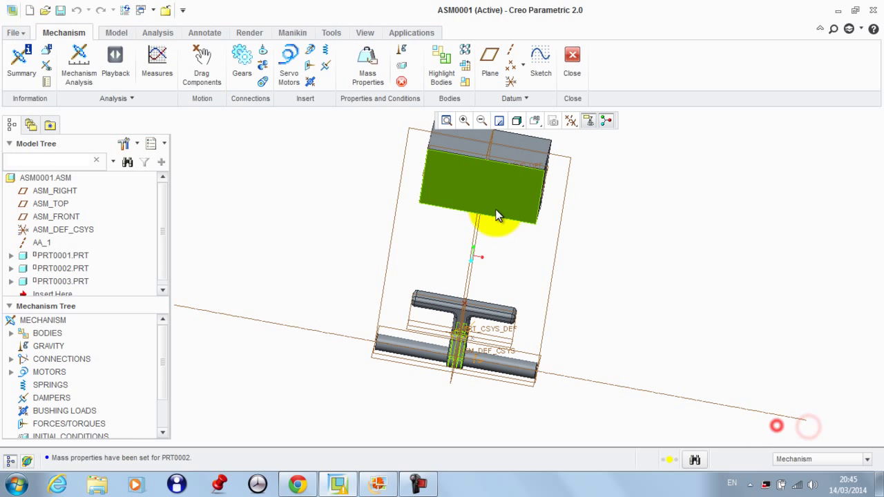
{"action": "left_click", "coordinate": [366, 69]}
{"action": "left_click", "coordinate": [394, 351]}
{"action": "left_click", "coordinate": [802, 432]}
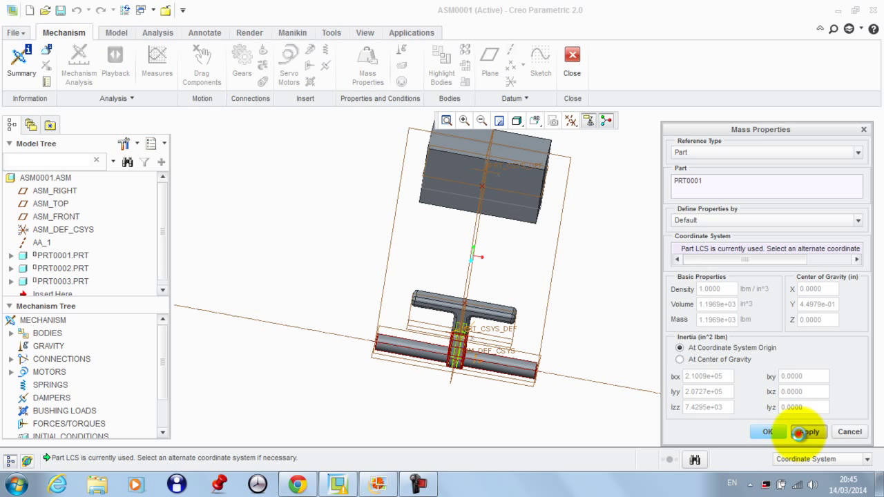
{"action": "left_click", "coordinate": [769, 432]}
Hide all datum display except datum points
{"action": "left_click", "coordinate": [570, 126]}
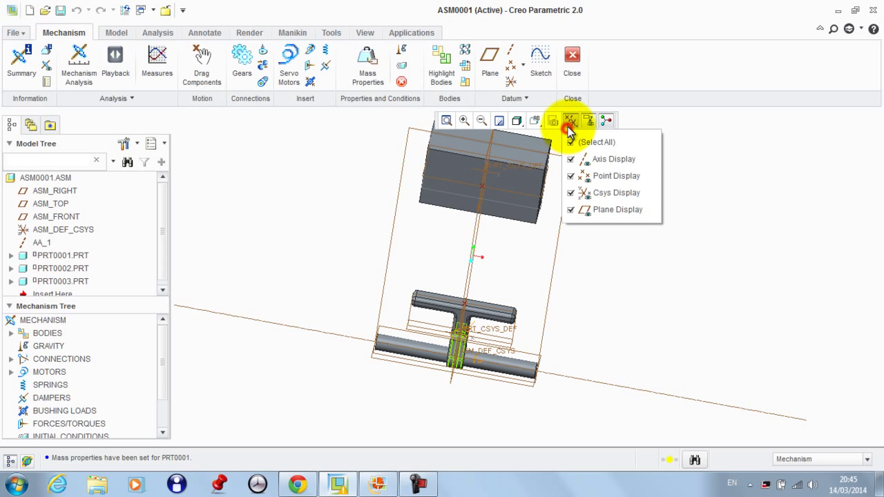
{"action": "left_click", "coordinate": [581, 142]}
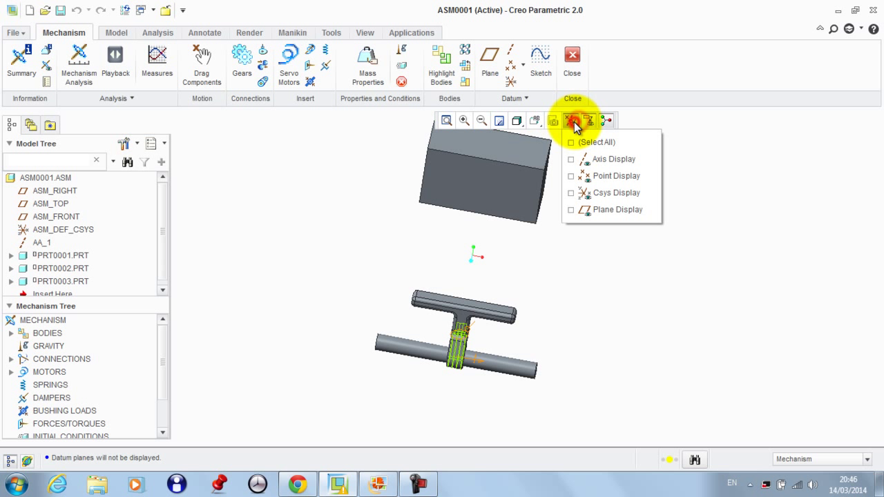
{"action": "left_click", "coordinate": [589, 176]}
{"action": "left_click", "coordinate": [655, 260]}
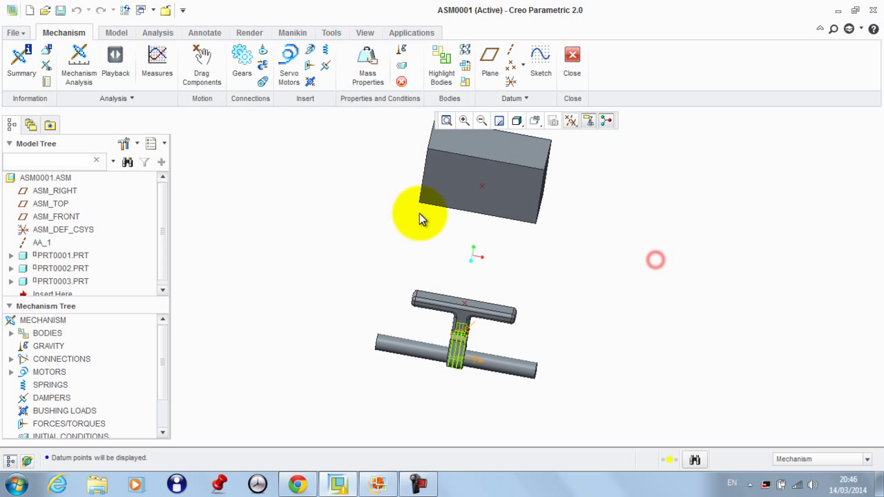
Start a spring between the datum points of PRT0003 and PRT0002, with an unstretched length of 70 in
{"action": "left_click", "coordinate": [324, 51]}
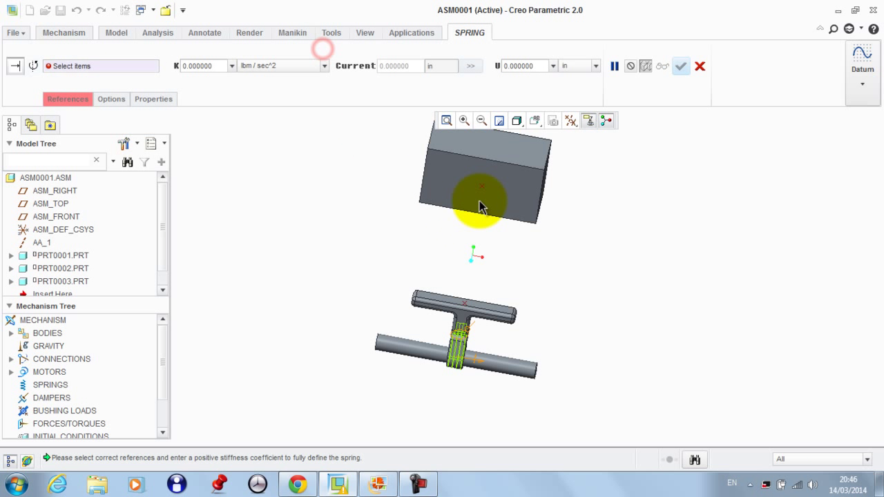
{"action": "left_click", "coordinate": [484, 189]}
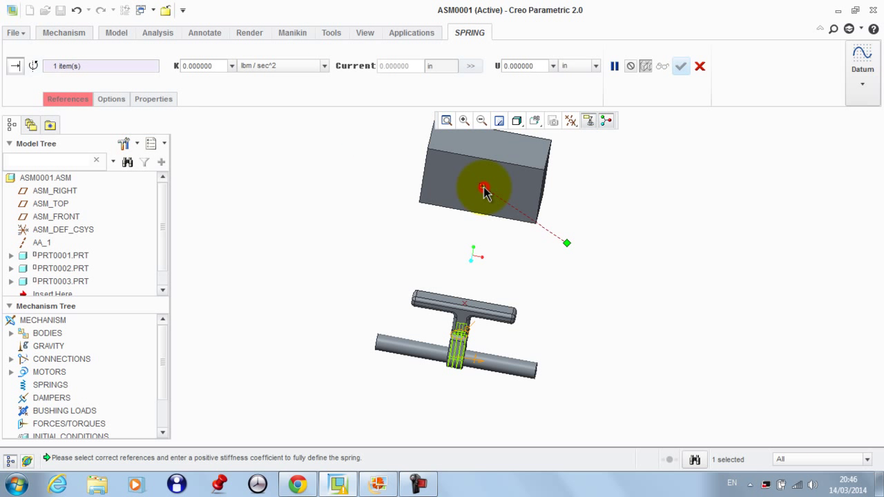
{"action": "left_click", "coordinate": [465, 303]}
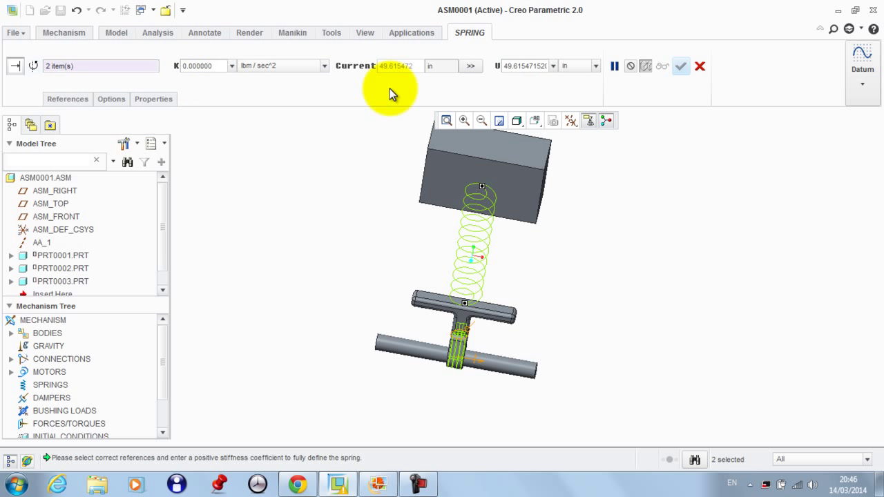
{"action": "double_click", "coordinate": [520, 67]}
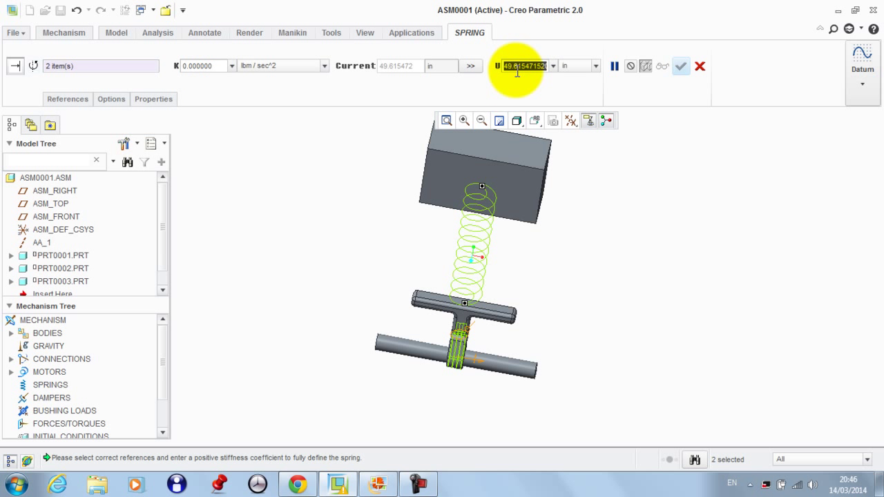
{"action": "type", "text": "6"}
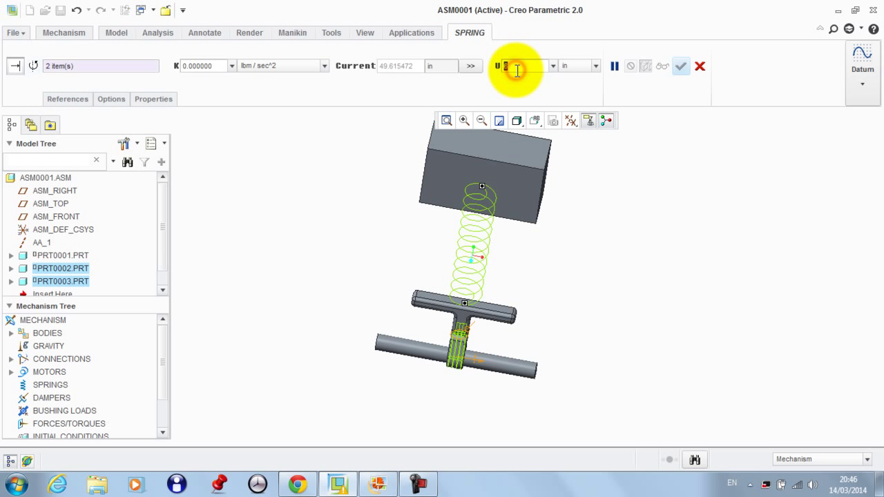
{"action": "type", "text": "0"}
{"action": "key", "text": "Return"}
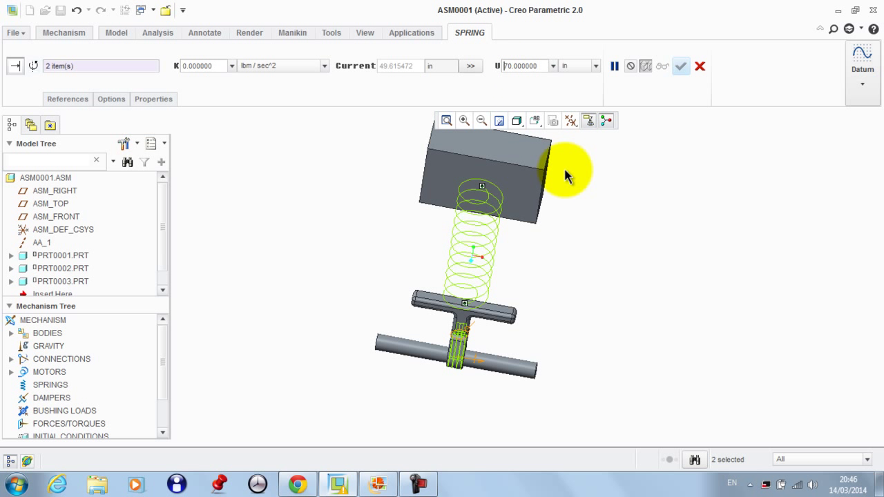
Set the spring's stiffness K to 200000 lbm/sec^2 and accept the spring
{"action": "double_click", "coordinate": [210, 66]}
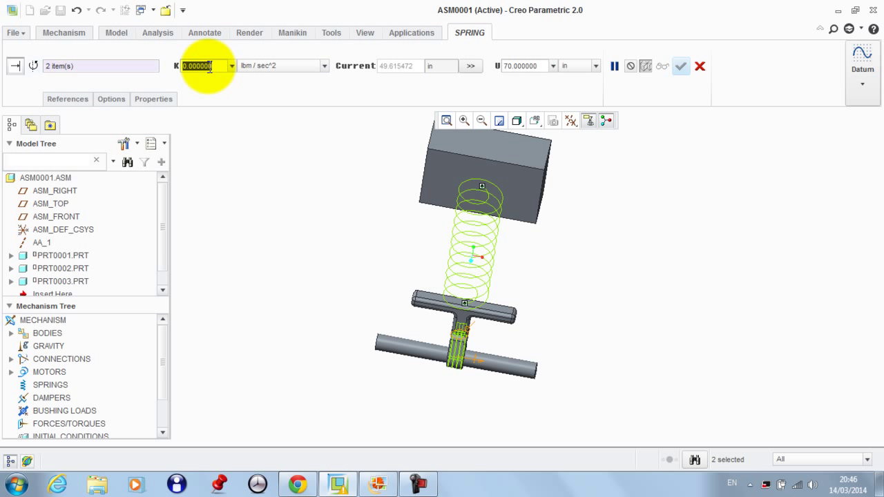
{"action": "type", "text": "200"}
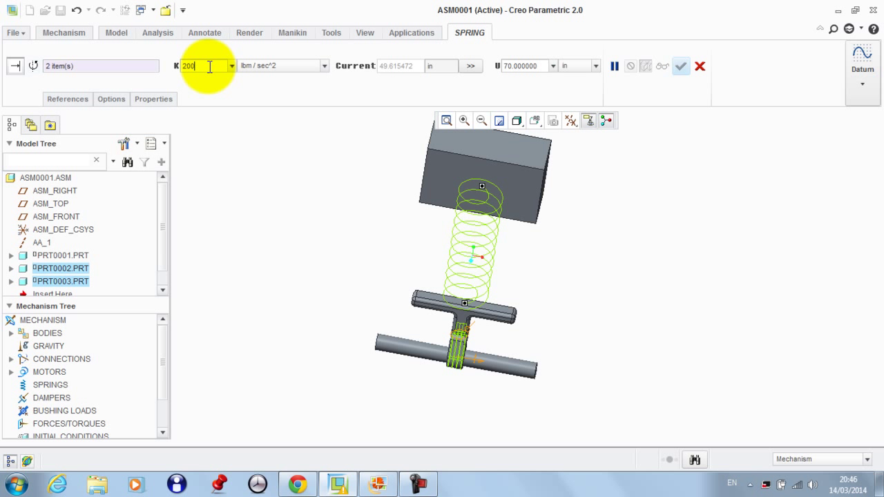
{"action": "type", "text": "000"}
{"action": "key", "text": "Return"}
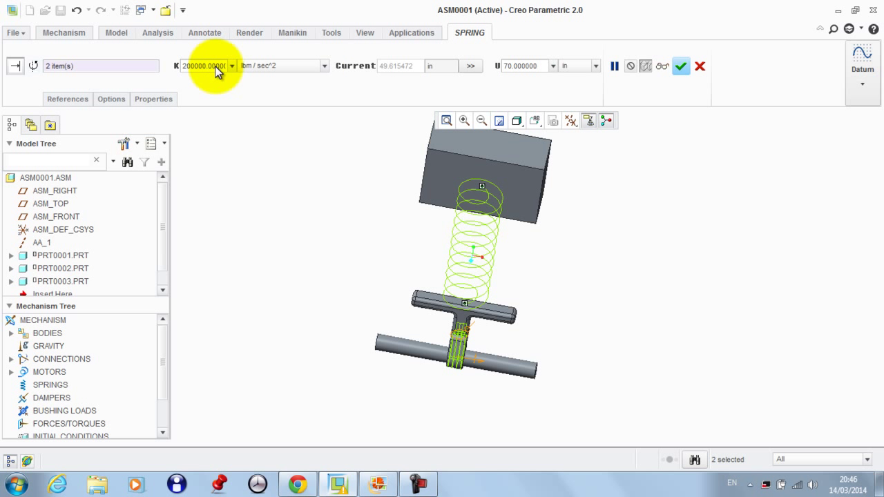
{"action": "left_click", "coordinate": [682, 66]}
{"action": "middle_click_drag", "start_coordinate": [618, 188], "coordinate": [514, 159]}
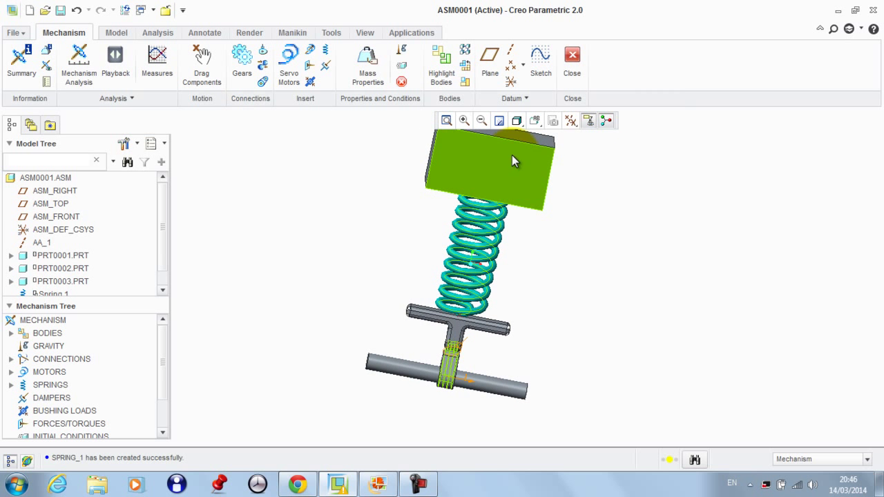
Move the PRT0001 cam with Drag Components to check how the mechanism behaves with the spring attached
{"action": "left_click", "coordinate": [207, 68]}
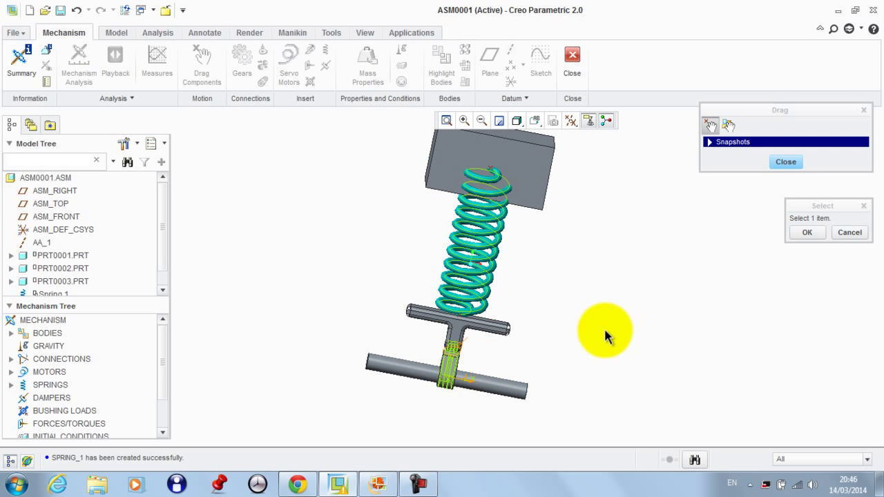
{"action": "middle_click_drag", "start_coordinate": [606, 335], "coordinate": [562, 339]}
{"action": "left_click", "coordinate": [488, 363]}
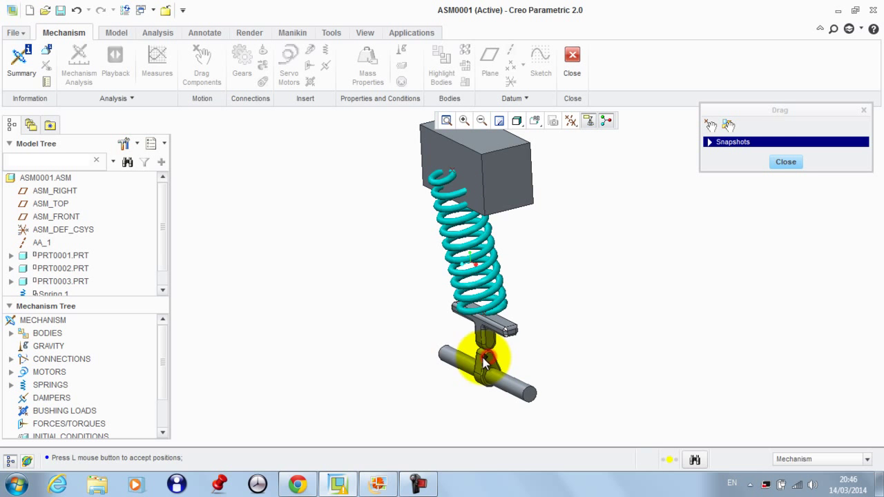
{"action": "left_click", "coordinate": [478, 401]}
{"action": "left_click", "coordinate": [785, 162]}
Delete the spring that connects the PRT0003 block to the PRT0002 follower
{"action": "middle_click_drag", "start_coordinate": [647, 237], "coordinate": [597, 301]}
{"action": "scroll", "coordinate": [460, 206], "scroll_direction": "down", "scroll_amount": 5}
{"action": "mouse_move", "coordinate": [460, 207]}
{"action": "middle_mouse_down"}
{"action": "mouse_move", "coordinate": [438, 201]}
{"action": "mouse_move", "coordinate": [479, 197]}
{"action": "mouse_move", "coordinate": [495, 181]}
{"action": "mouse_move", "coordinate": [495, 204]}
{"action": "mouse_move", "coordinate": [517, 214]}
{"action": "mouse_move", "coordinate": [465, 216]}
{"action": "middle_mouse_up"}
{"action": "scroll", "coordinate": [465, 219], "scroll_direction": "up", "scroll_amount": 4}
{"action": "middle_click_drag", "start_coordinate": [682, 214], "coordinate": [223, 220]}
{"action": "scroll", "coordinate": [54, 283], "scroll_direction": "down", "scroll_amount": 1}
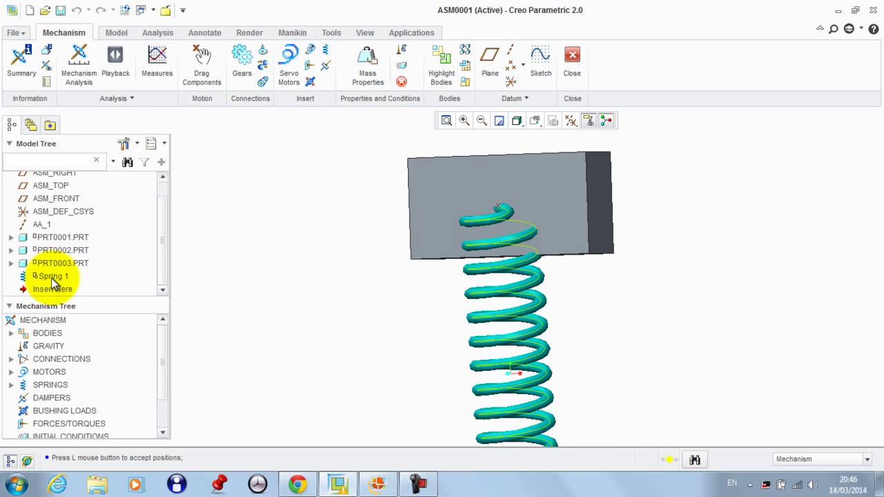
{"action": "left_click", "coordinate": [51, 277]}
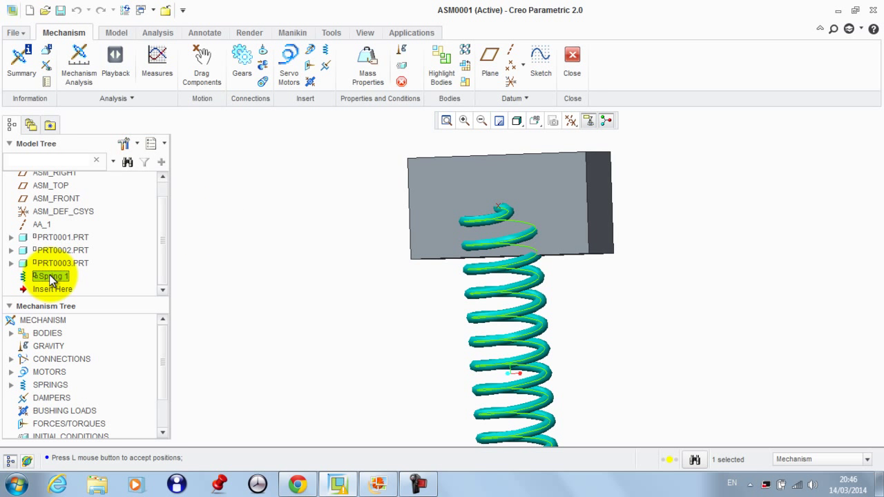
{"action": "key", "text": "Delete"}
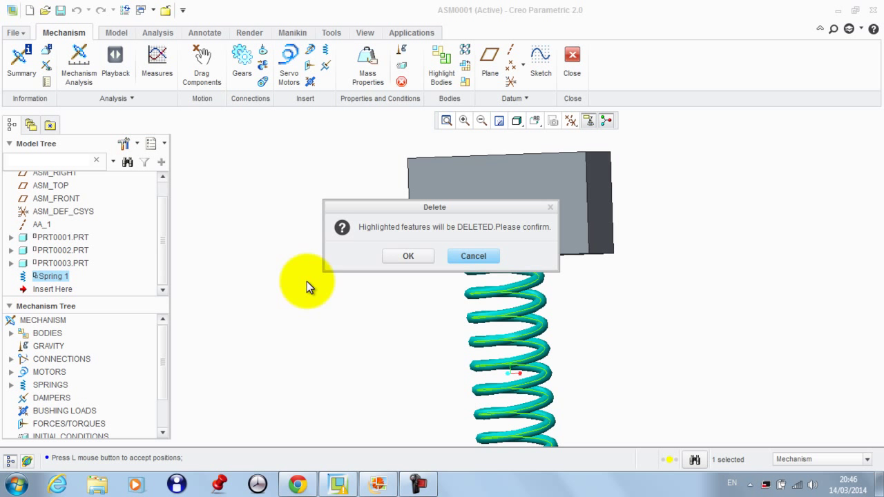
{"action": "left_click", "coordinate": [407, 254]}
Activate PRT0003 within the assembly and start a sketch on its block face that faces PRT0002's crossbar
{"action": "left_click", "coordinate": [66, 249]}
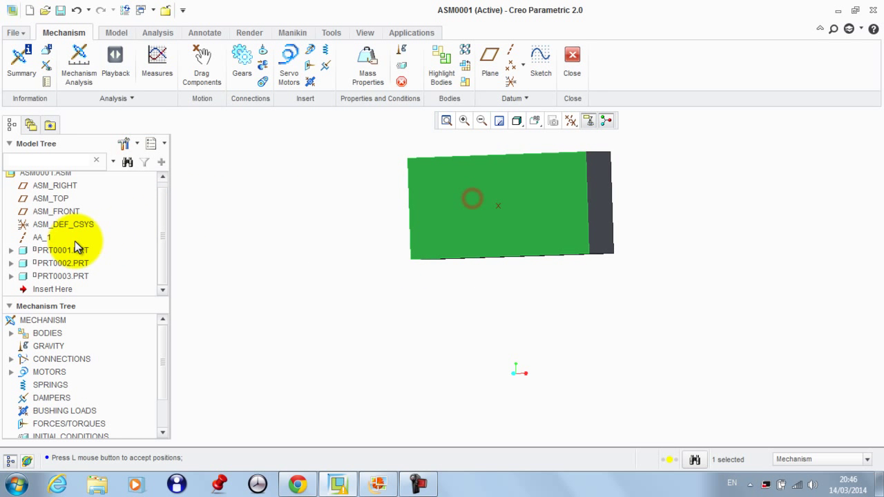
{"action": "left_click", "coordinate": [69, 277]}
{"action": "right_click", "coordinate": [71, 279]}
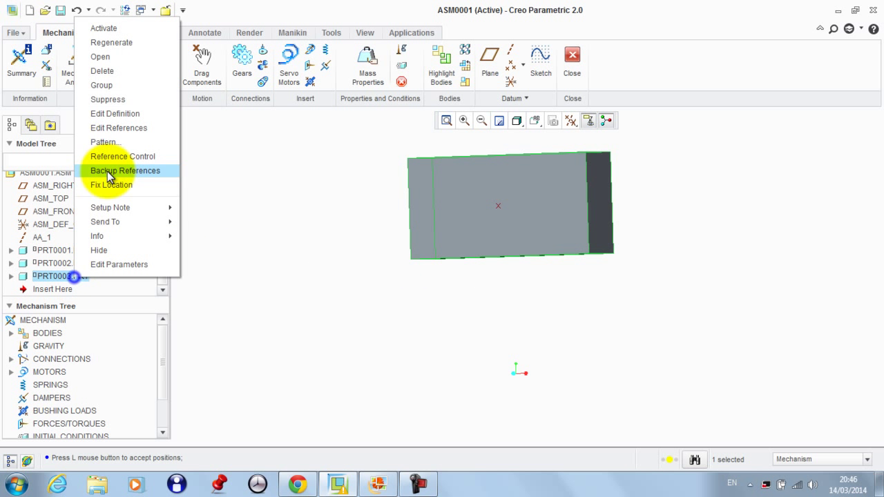
{"action": "left_click", "coordinate": [125, 27]}
{"action": "key", "text": "ctrl+d"}
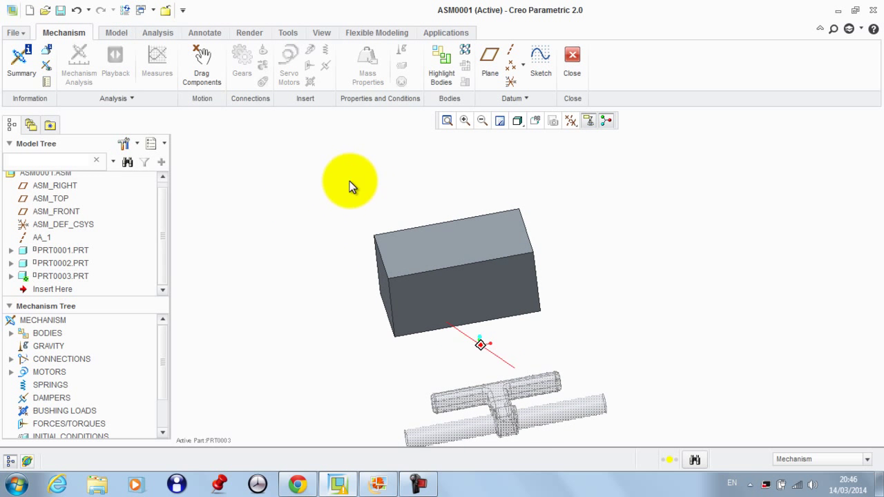
{"action": "left_click", "coordinate": [541, 55]}
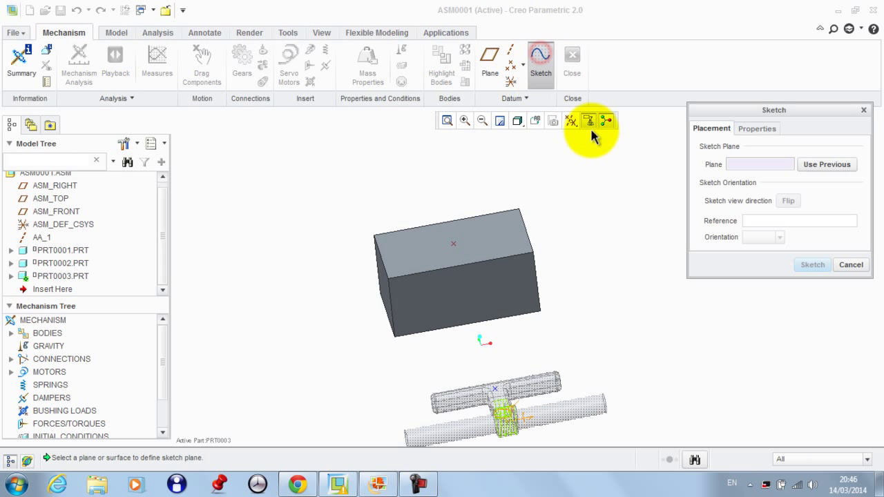
{"action": "left_click", "coordinate": [465, 283]}
{"action": "left_click", "coordinate": [807, 265]}
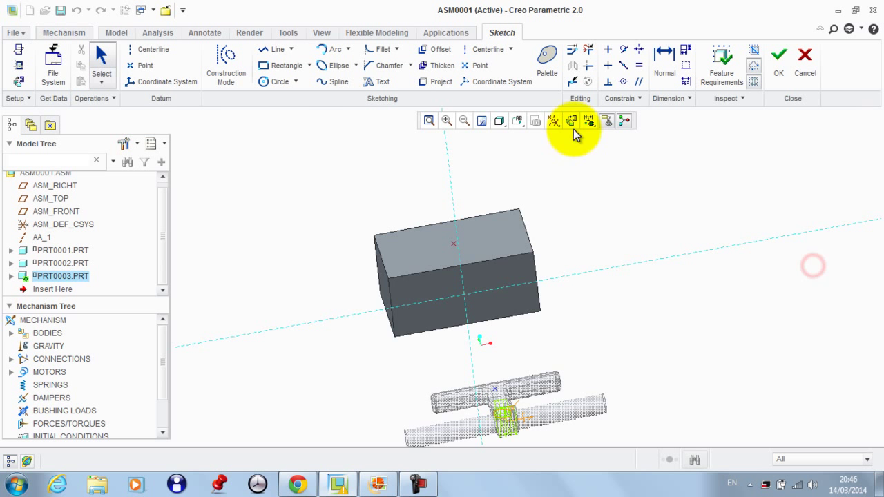
Place a datum point at the centre of the sketched block face, finish the sketch, and reactivate the top-level assembly
{"action": "left_click", "coordinate": [138, 65]}
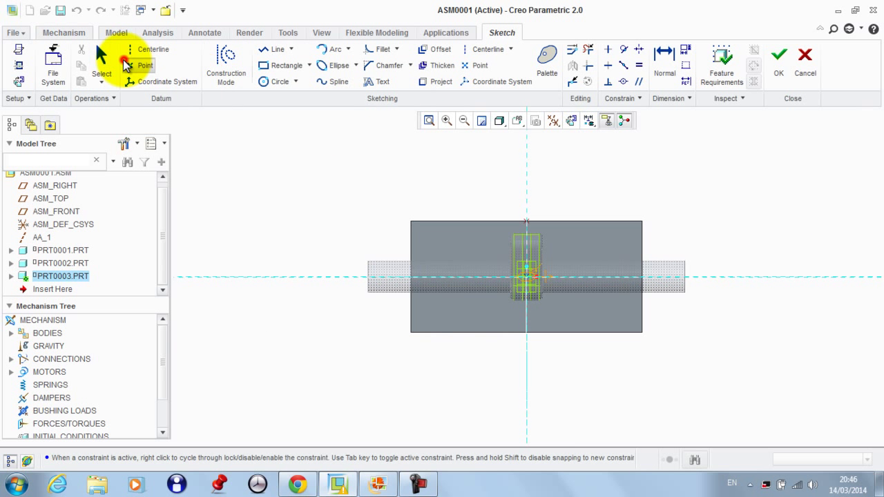
{"action": "left_click", "coordinate": [529, 279]}
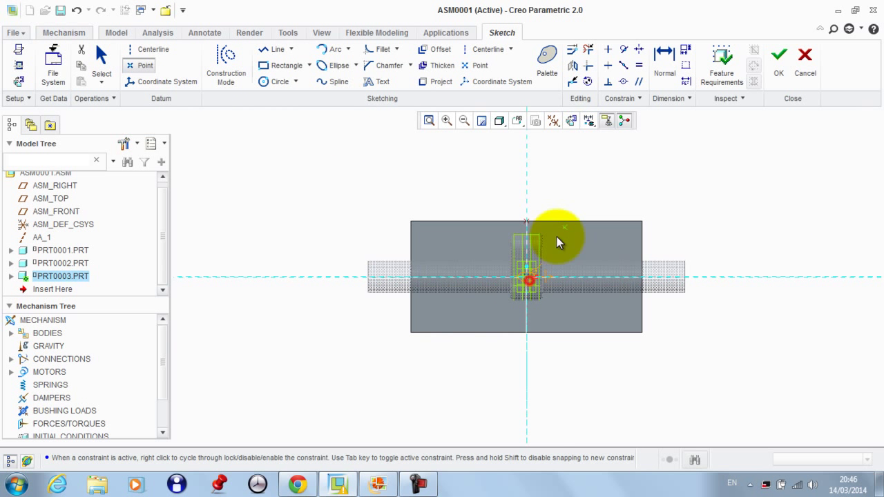
{"action": "left_click", "coordinate": [780, 63]}
{"action": "middle_click_drag", "start_coordinate": [428, 221], "coordinate": [423, 243]}
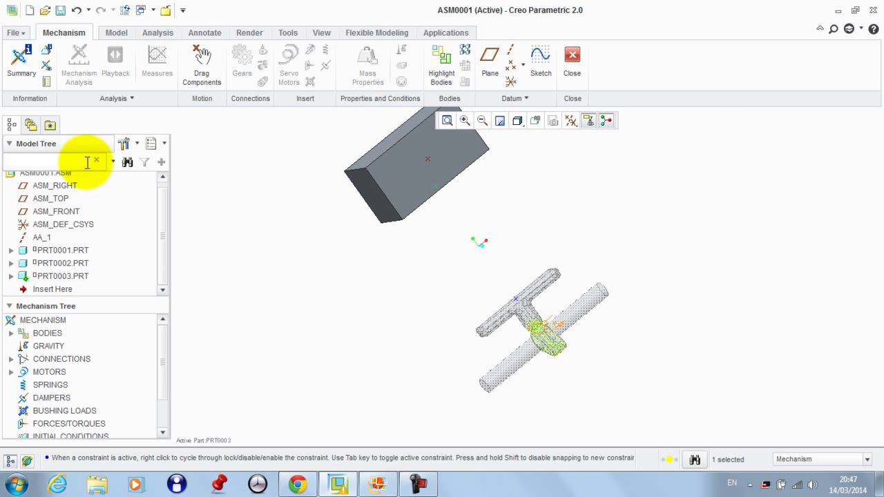
{"action": "right_click", "coordinate": [58, 177]}
{"action": "left_click", "coordinate": [82, 186]}
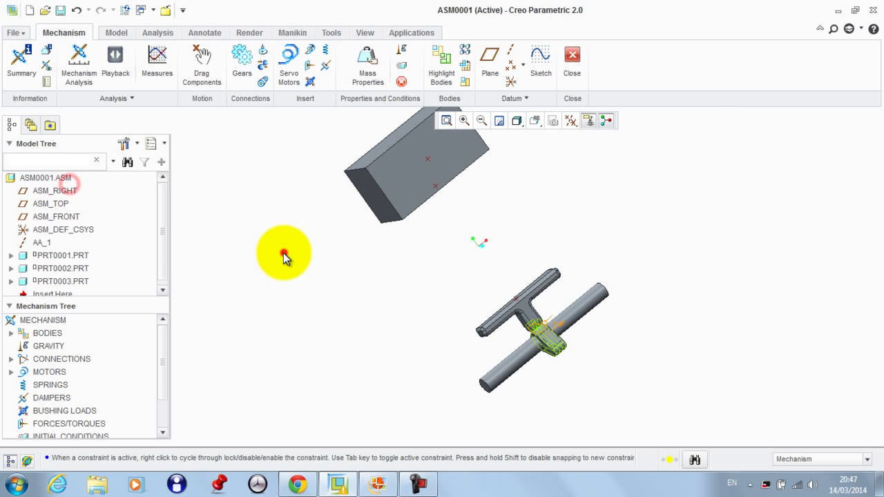
Start a spring between the new point on PRT0003's block face and PRT0002's crossbar point, with unstretched length U 70 in
{"action": "left_click", "coordinate": [329, 49]}
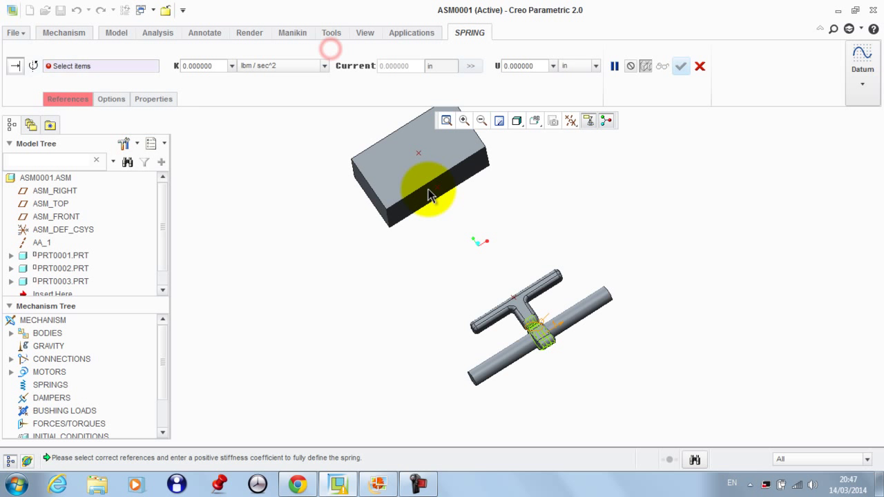
{"action": "left_click", "coordinate": [437, 187]}
{"action": "left_click", "coordinate": [515, 299]}
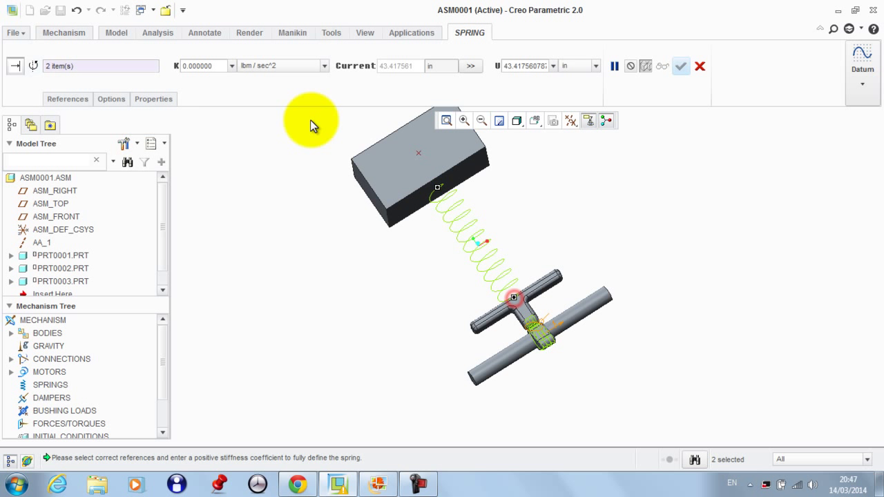
{"action": "double_click", "coordinate": [532, 66]}
{"action": "type", "text": "70"}
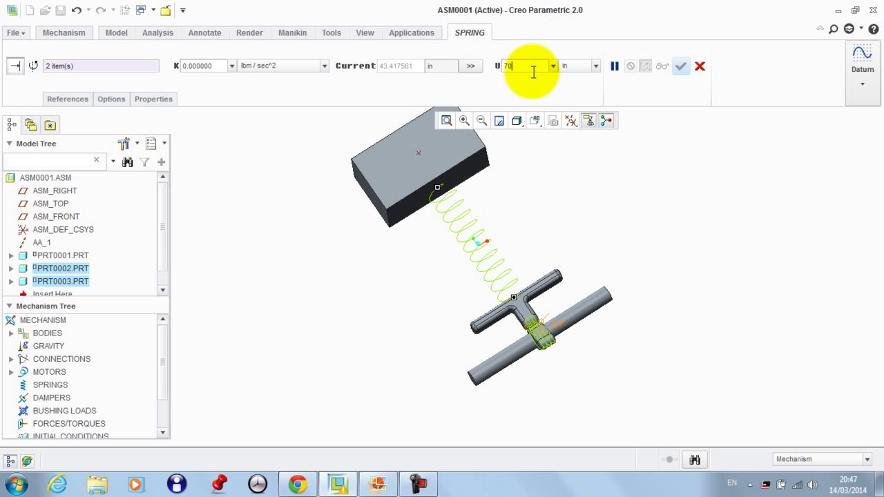
{"action": "key", "text": "Return"}
Set the spring's stiffness K to 200000 lbm/sec^2 and accept the spring
{"action": "double_click", "coordinate": [198, 66]}
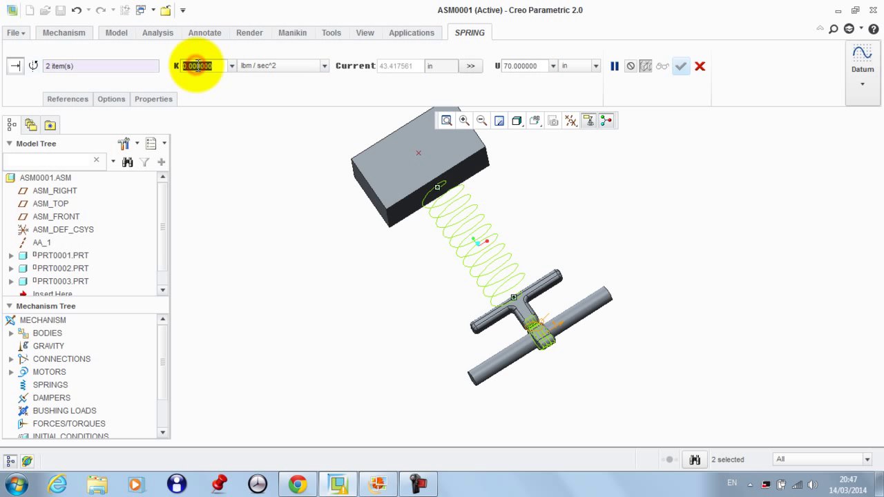
{"action": "type", "text": "2"}
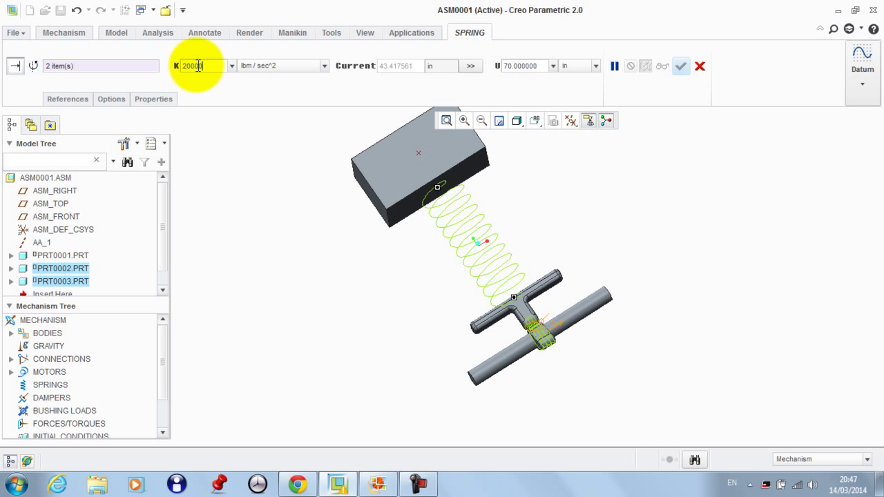
{"action": "type", "text": "00000"}
{"action": "key", "text": "Return"}
{"action": "left_click", "coordinate": [682, 65]}
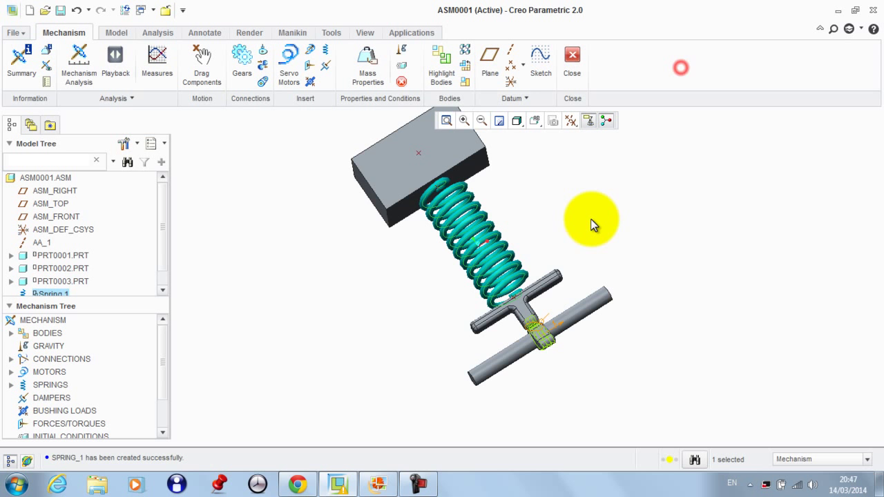
{"action": "middle_click_drag", "start_coordinate": [590, 219], "coordinate": [530, 281]}
{"action": "scroll", "coordinate": [530, 282], "scroll_direction": "down", "scroll_amount": 2}
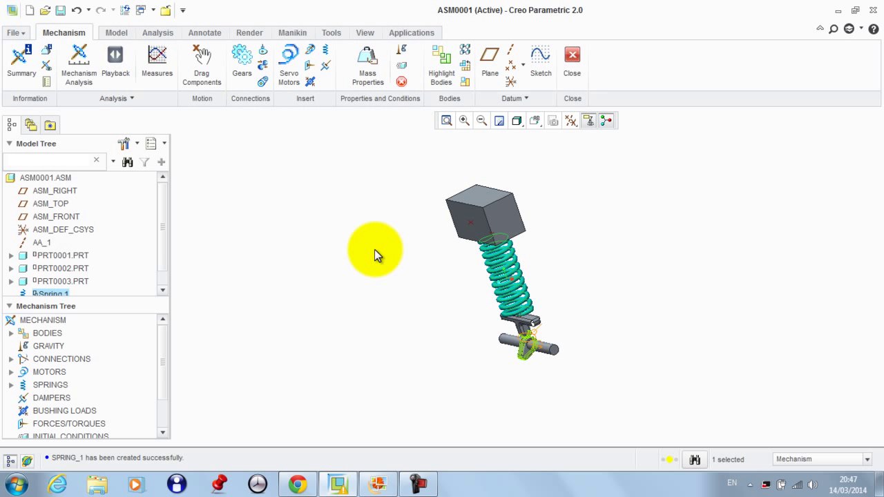
{"action": "scroll", "coordinate": [420, 254], "scroll_direction": "up", "scroll_amount": 2}
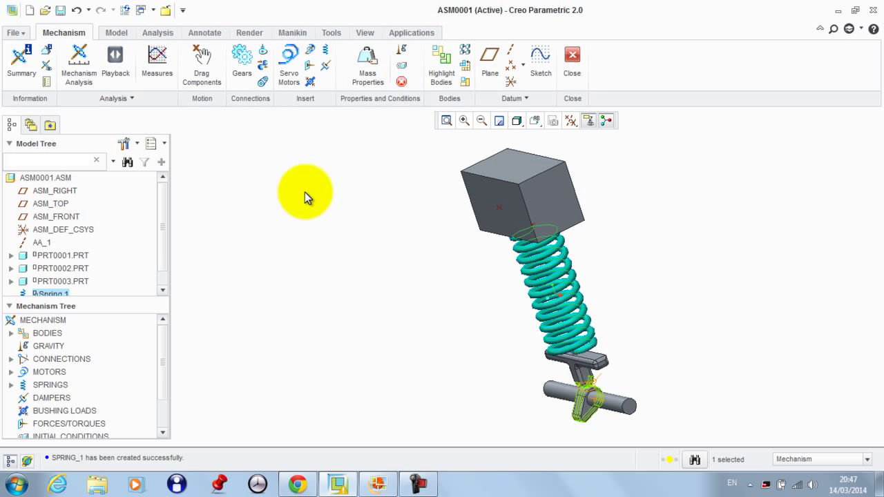
{"action": "left_click", "coordinate": [80, 59]}
{"action": "left_click", "coordinate": [807, 192]}
{"action": "type", "text": "2"}
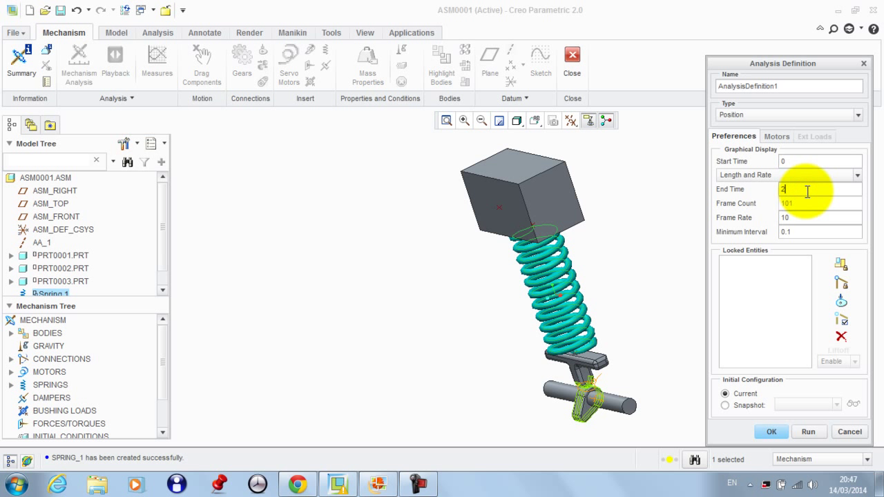
{"action": "double_click", "coordinate": [809, 219]}
{"action": "type", "text": "1"}
{"action": "left_click", "coordinate": [796, 116]}
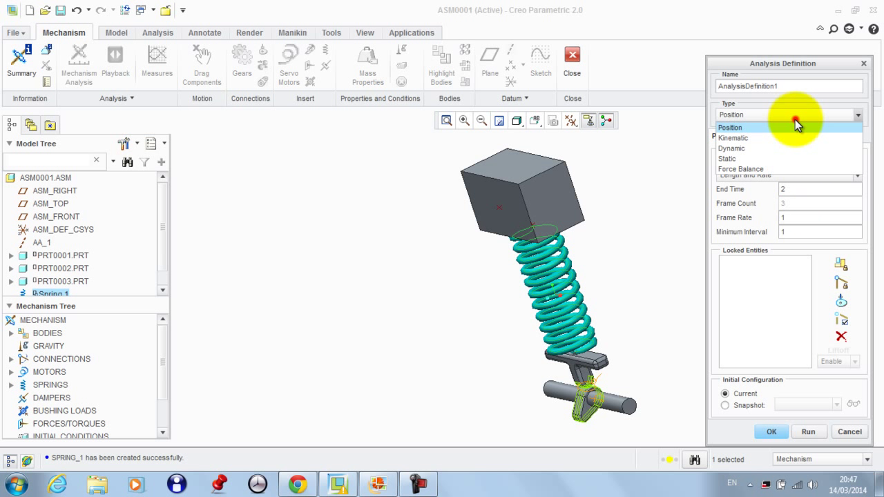
{"action": "left_click", "coordinate": [748, 149]}
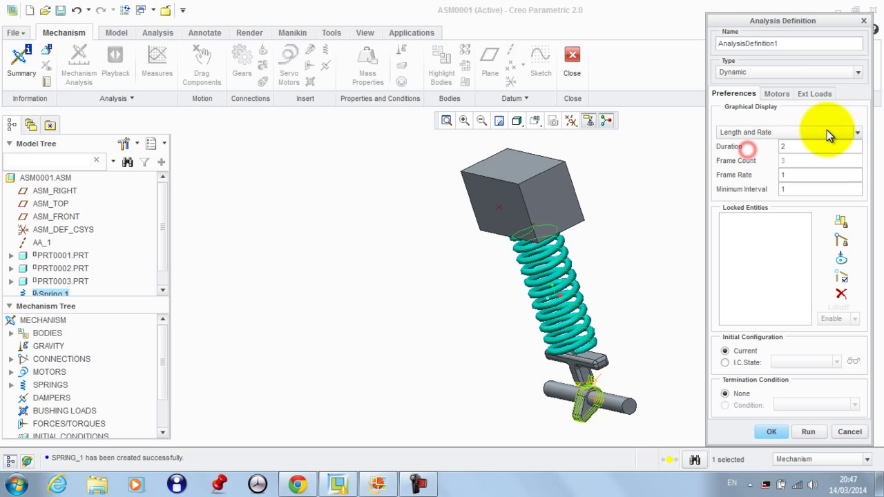
{"action": "left_click", "coordinate": [849, 433]}
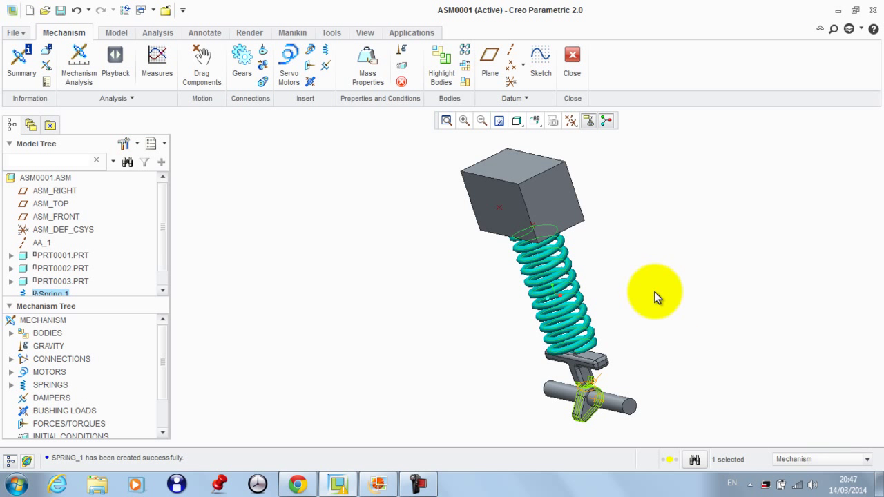
Check the gravity direction on the model in wireframe, accept the gravity settings, and return to Shading With Edges
{"action": "left_click", "coordinate": [405, 52]}
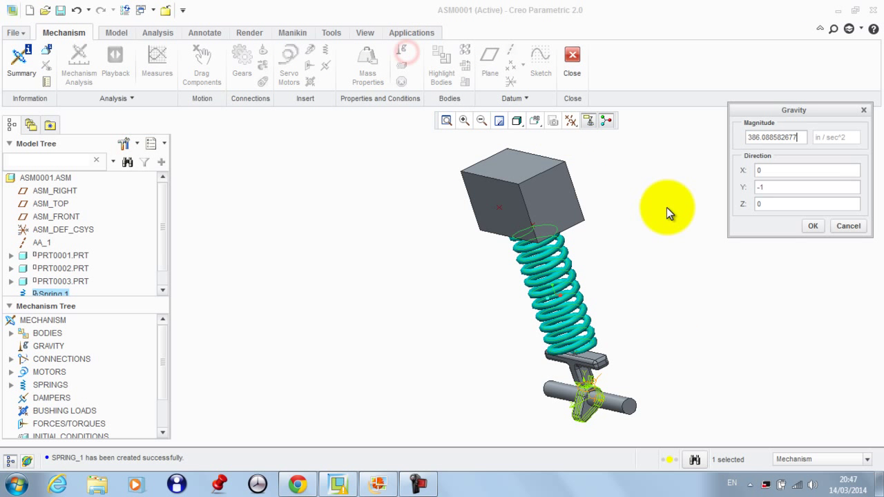
{"action": "middle_click_drag", "start_coordinate": [667, 213], "coordinate": [597, 221]}
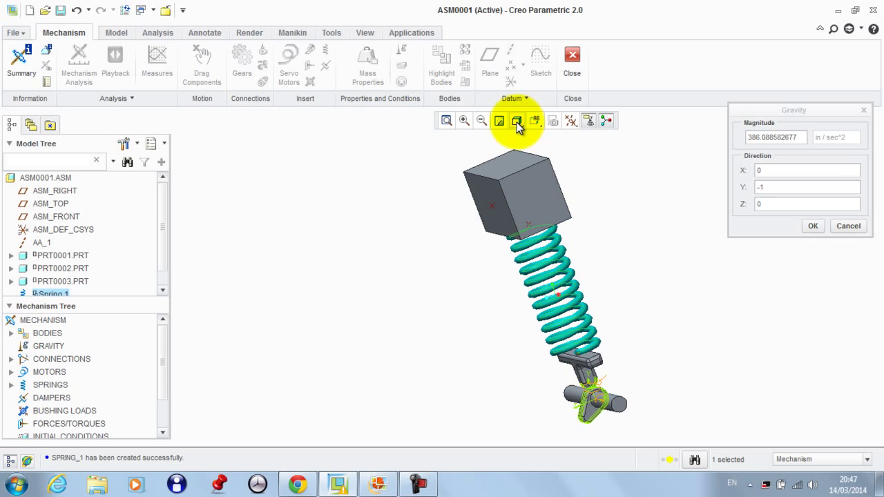
{"action": "left_click", "coordinate": [517, 121]}
{"action": "left_click", "coordinate": [582, 212]}
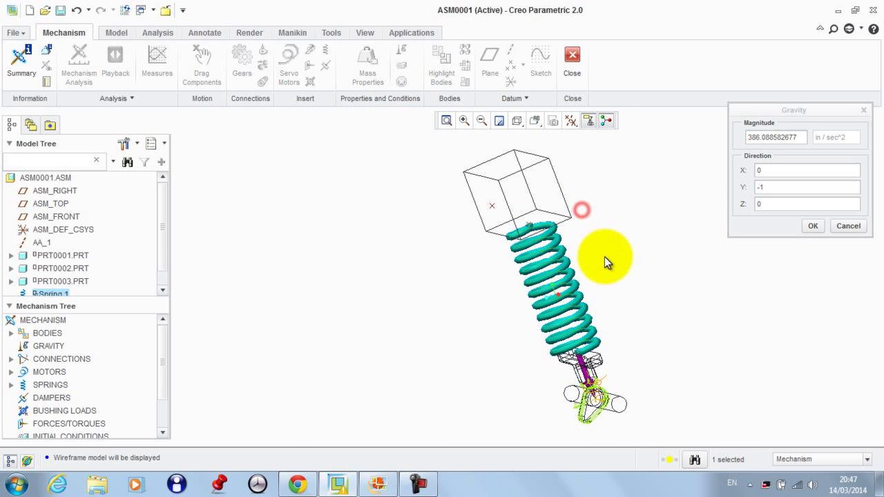
{"action": "middle_click_drag", "start_coordinate": [604, 257], "coordinate": [636, 243]}
{"action": "scroll", "coordinate": [585, 376], "scroll_direction": "down", "scroll_amount": 5}
{"action": "scroll", "coordinate": [634, 358], "scroll_direction": "up", "scroll_amount": 6}
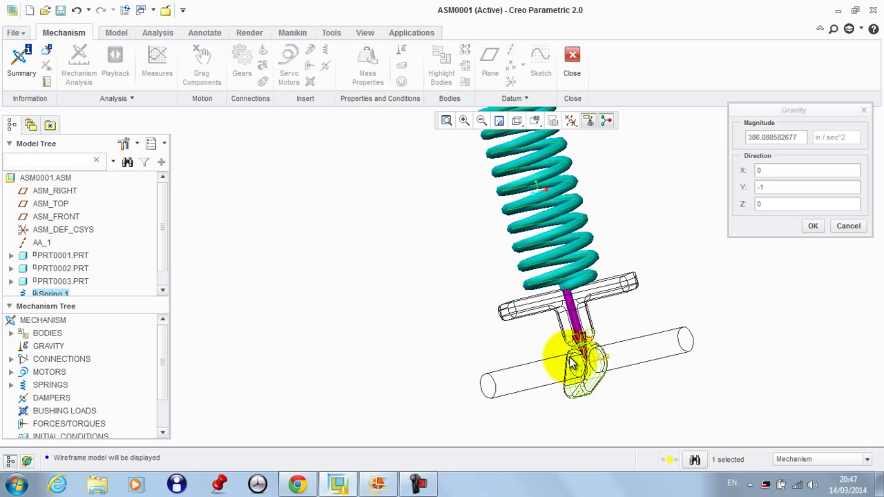
{"action": "left_click", "coordinate": [818, 229]}
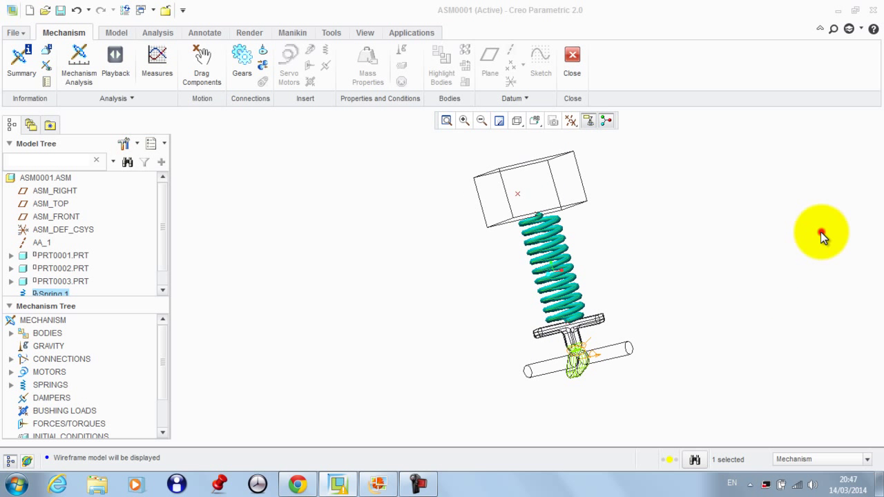
{"action": "left_click", "coordinate": [517, 123]}
{"action": "left_click", "coordinate": [531, 144]}
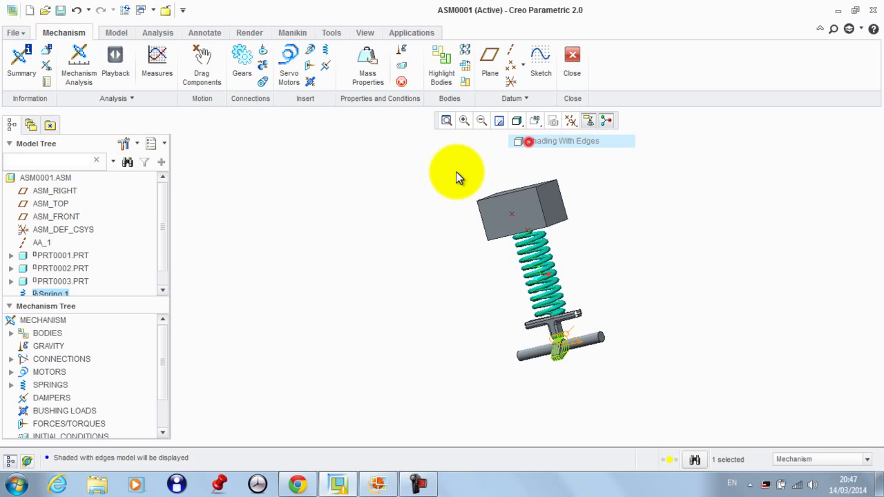
Set up AnalysisDefinition1 as a Dynamic mechanism analysis with a duration of 2 and a frame rate of 1
{"action": "left_click", "coordinate": [70, 64]}
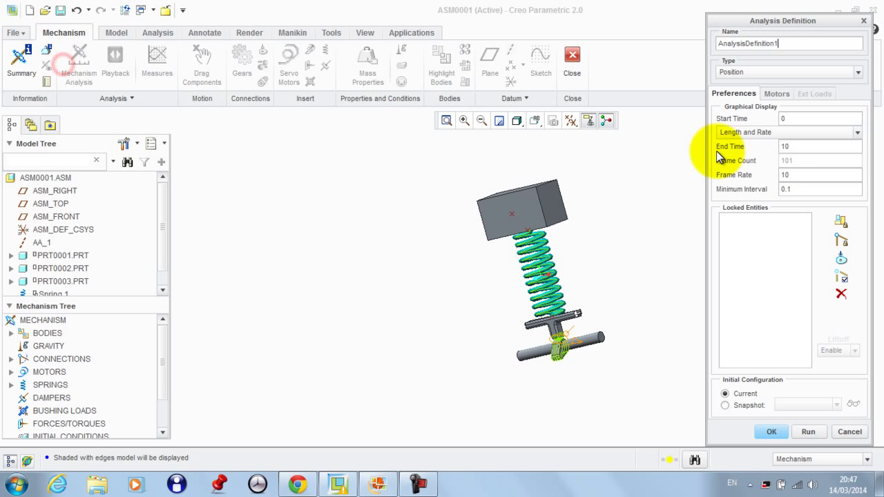
{"action": "type", "text": "2"}
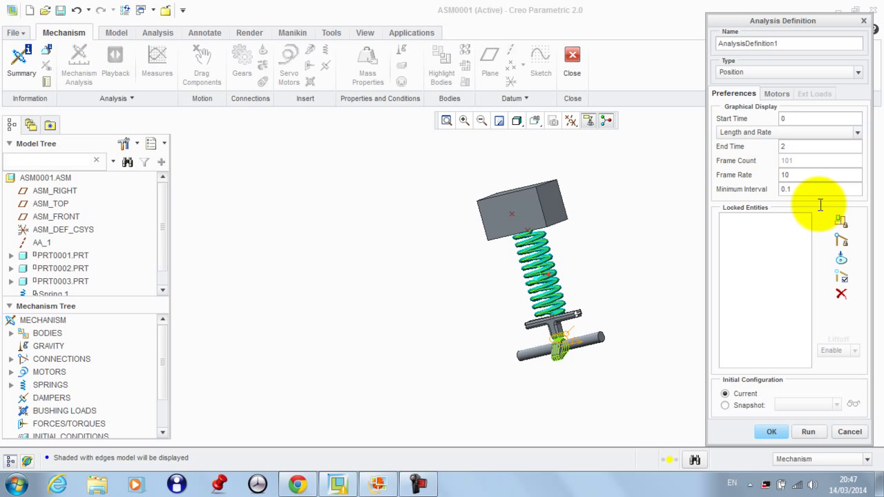
{"action": "left_click", "coordinate": [829, 177]}
{"action": "key", "text": "BackSpace"}
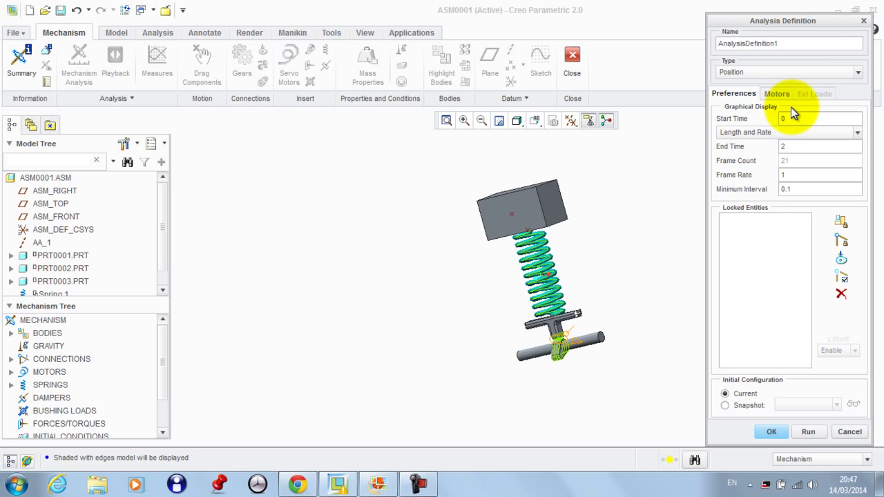
{"action": "left_click", "coordinate": [753, 72]}
{"action": "left_click", "coordinate": [740, 105]}
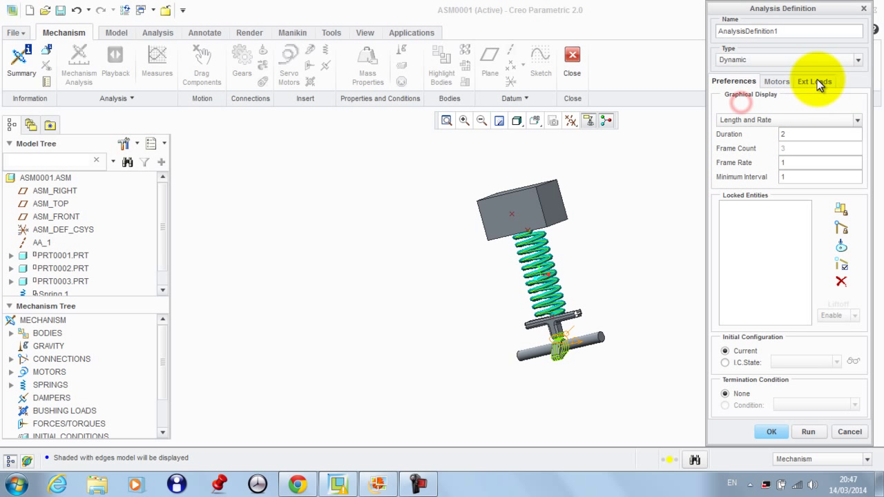
Enable gravity in the external loads of the dynamic analysis, run it, and accept the definition
{"action": "left_click", "coordinate": [817, 81]}
{"action": "left_click", "coordinate": [740, 225]}
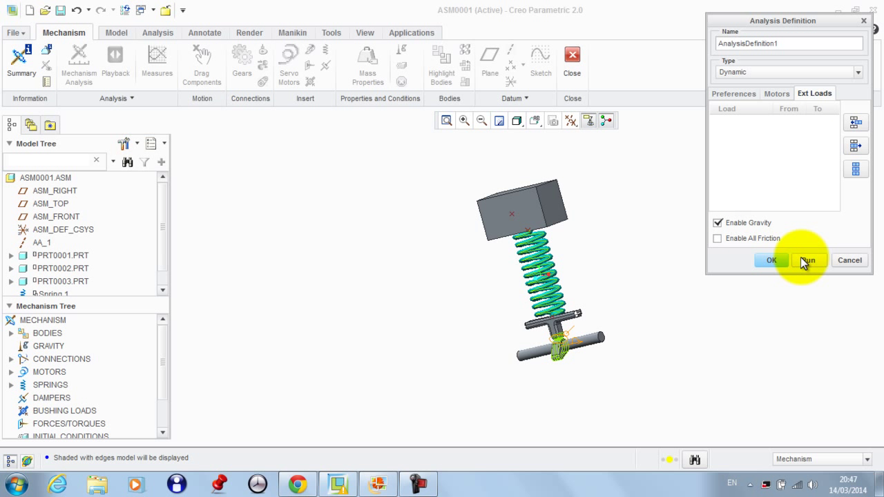
{"action": "left_click", "coordinate": [807, 261]}
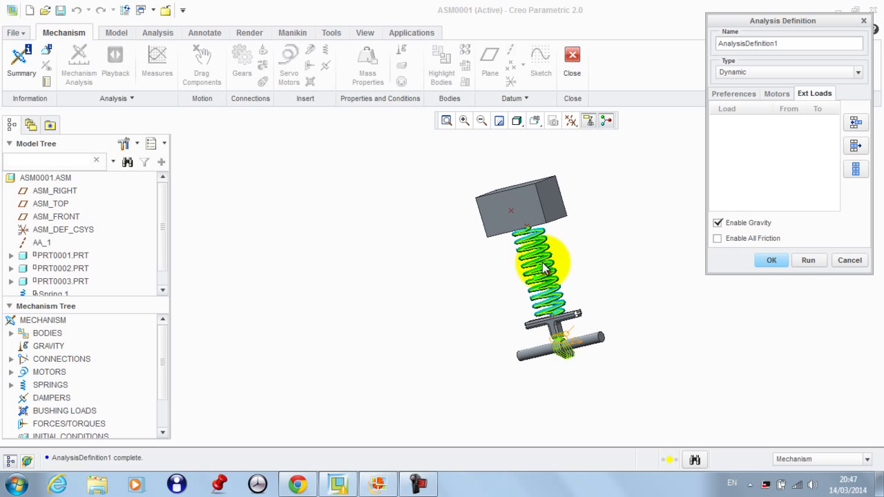
{"action": "middle_click_drag", "start_coordinate": [533, 247], "coordinate": [621, 247]}
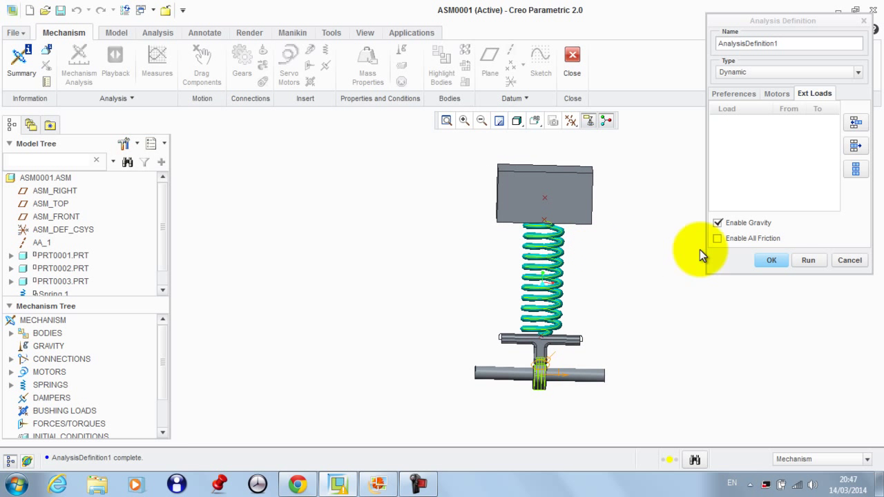
{"action": "left_click", "coordinate": [769, 257]}
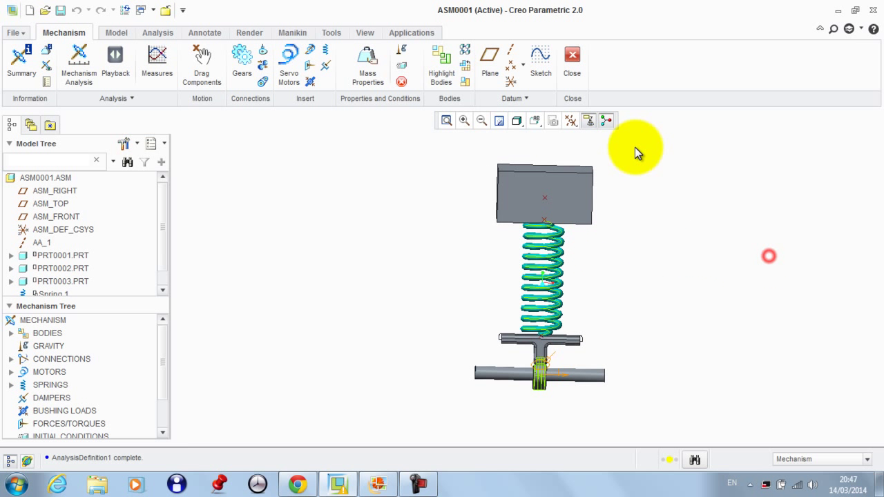
Redefine Spring 1 with a stiffness K of 150000 lbm/sec^2
{"action": "scroll", "coordinate": [58, 287], "scroll_direction": "down", "scroll_amount": 1}
{"action": "right_click", "coordinate": [52, 276]}
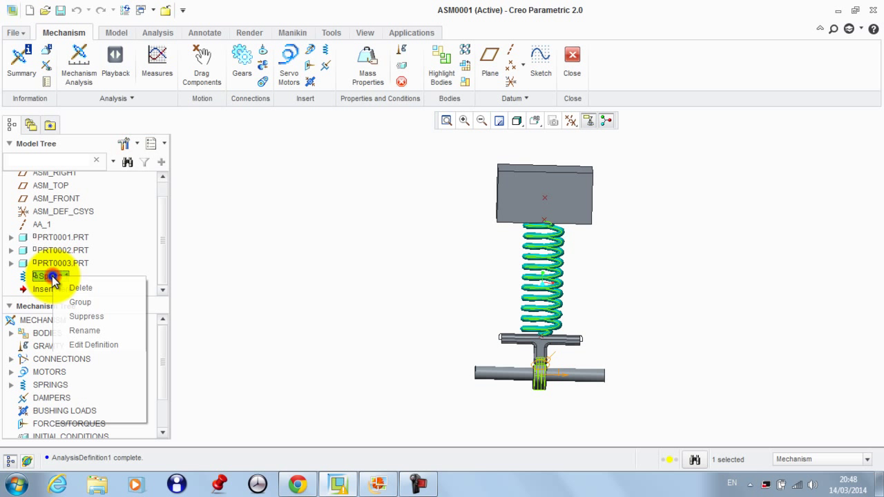
{"action": "left_click", "coordinate": [94, 345]}
{"action": "double_click", "coordinate": [199, 66]}
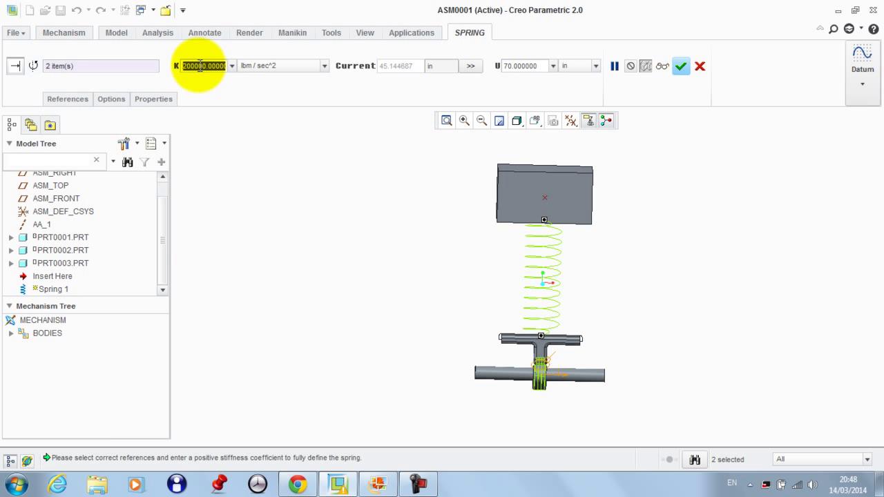
{"action": "type", "text": "150000"}
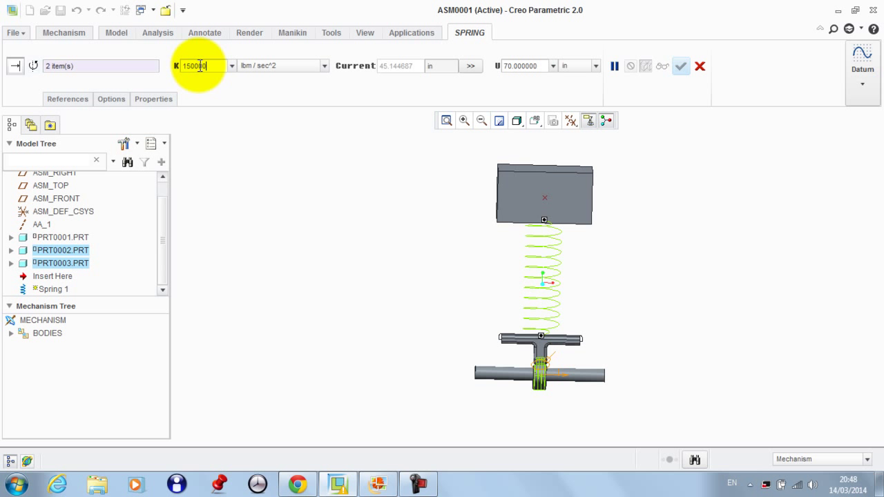
{"action": "key", "text": "Return"}
{"action": "left_click", "coordinate": [681, 65]}
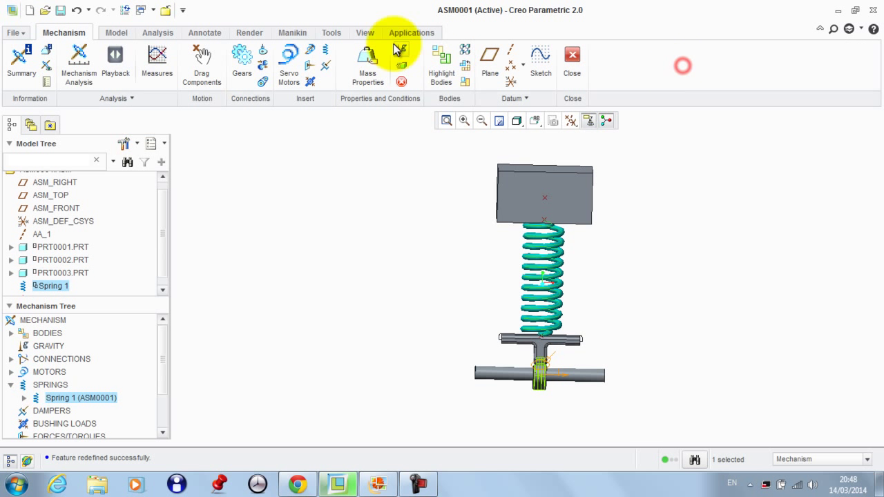
{"action": "middle_click_drag", "start_coordinate": [359, 187], "coordinate": [415, 217]}
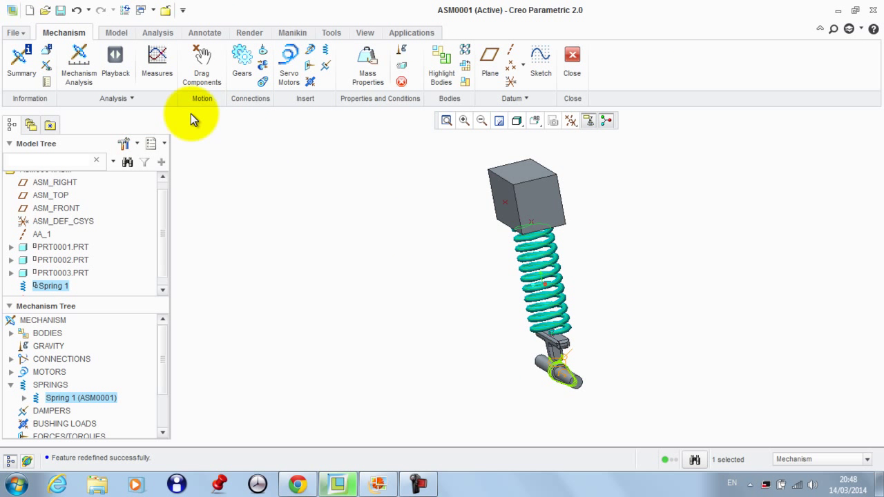
Create and run a new Dynamic mechanism analysis with an end time of 5 and gravity enabled, and accept its definition
{"action": "left_click", "coordinate": [77, 66]}
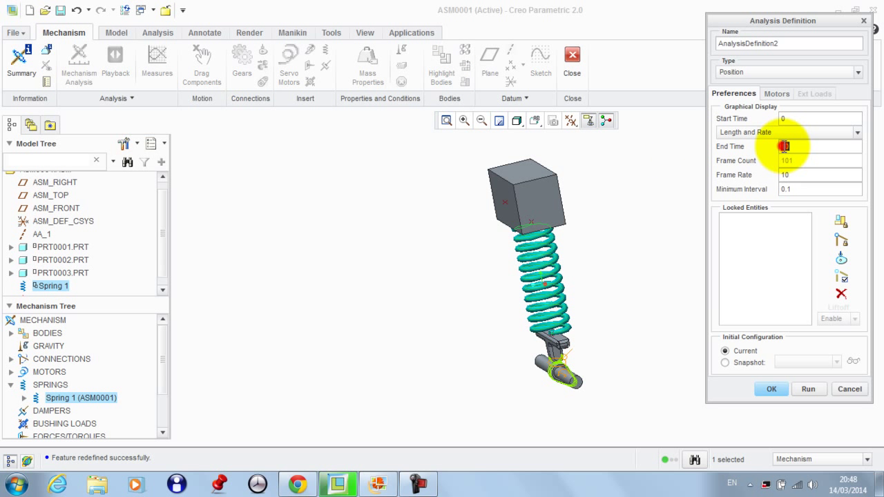
{"action": "type", "text": "5"}
{"action": "left_click", "coordinate": [797, 72]}
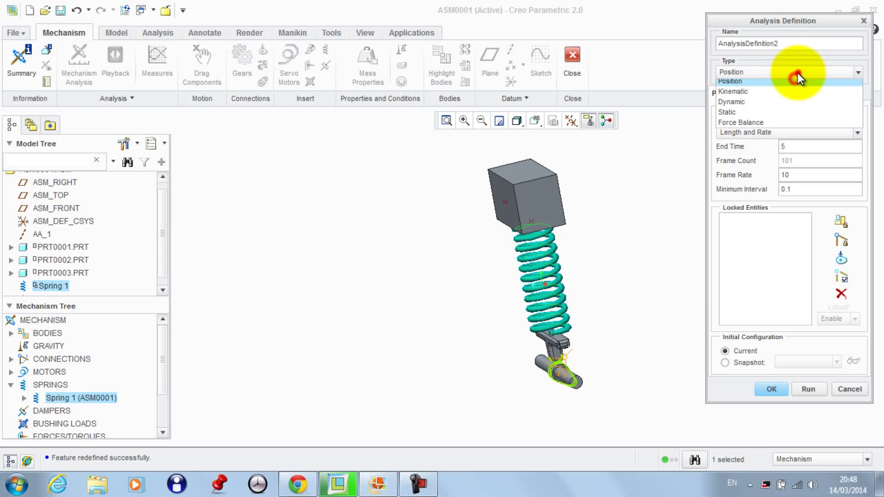
{"action": "left_click", "coordinate": [764, 102]}
{"action": "left_click", "coordinate": [829, 91]}
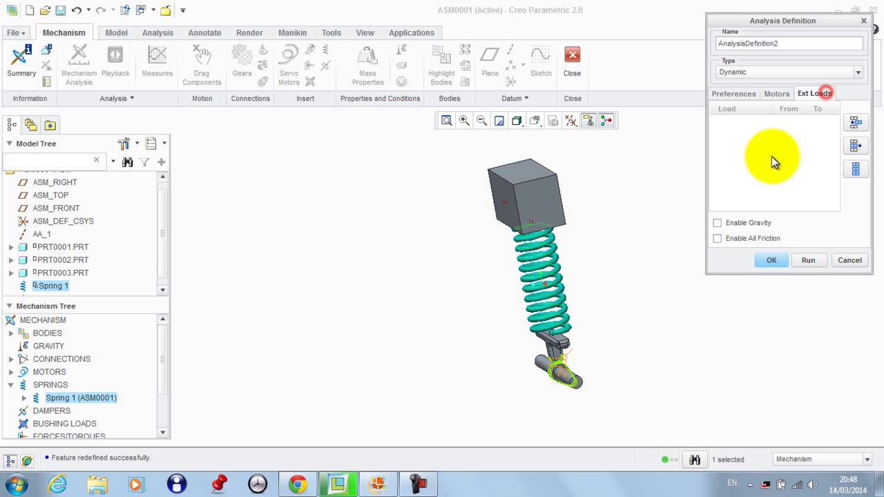
{"action": "left_click", "coordinate": [744, 224]}
{"action": "left_click", "coordinate": [803, 260]}
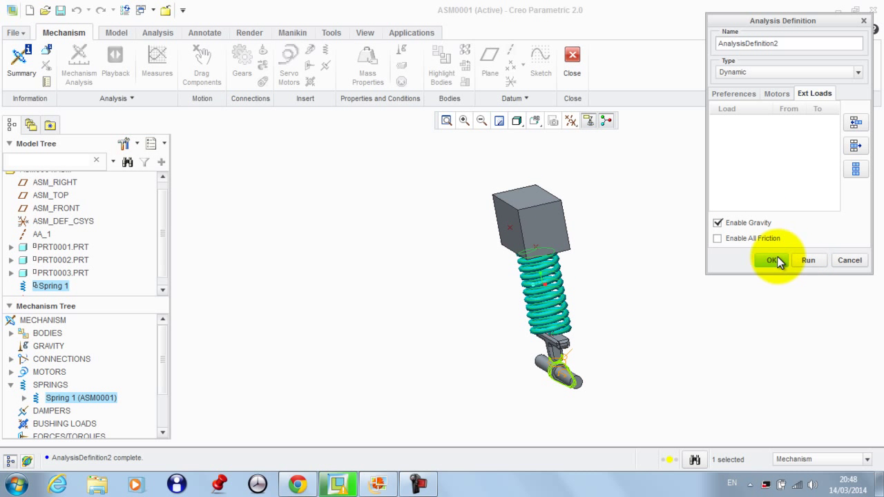
{"action": "left_click", "coordinate": [773, 260]}
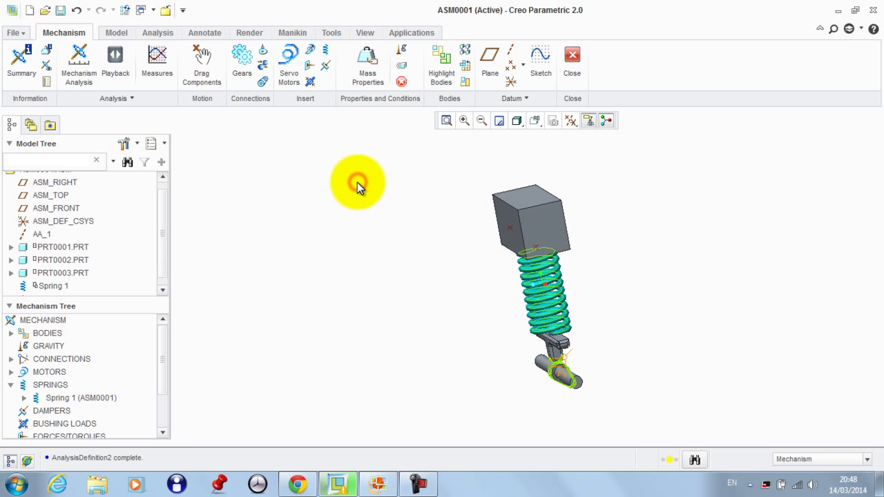
Add a damper between the point under the block and the point on top of the T-shaped follower, with C set to 100000 lbm/sec
{"action": "left_click", "coordinate": [326, 65]}
{"action": "middle_click_drag", "start_coordinate": [391, 218], "coordinate": [498, 247]}
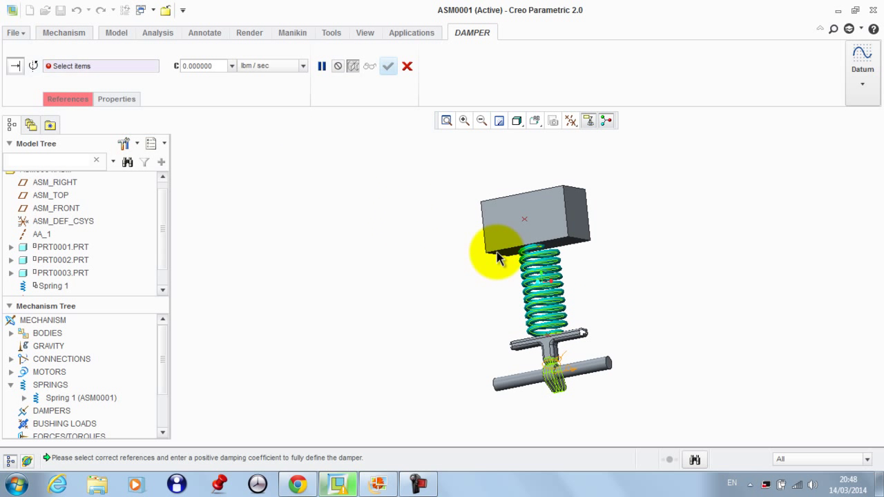
{"action": "left_click", "coordinate": [539, 246]}
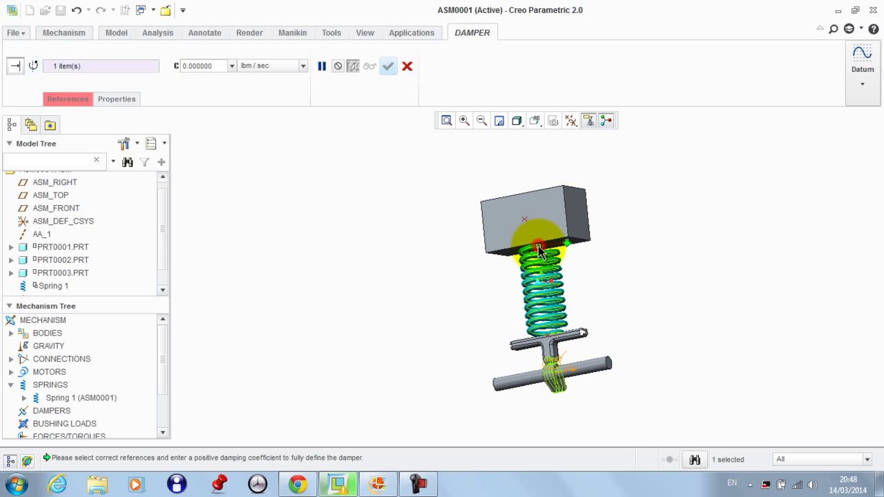
{"action": "left_click", "coordinate": [549, 336]}
{"action": "left_click", "coordinate": [207, 66]}
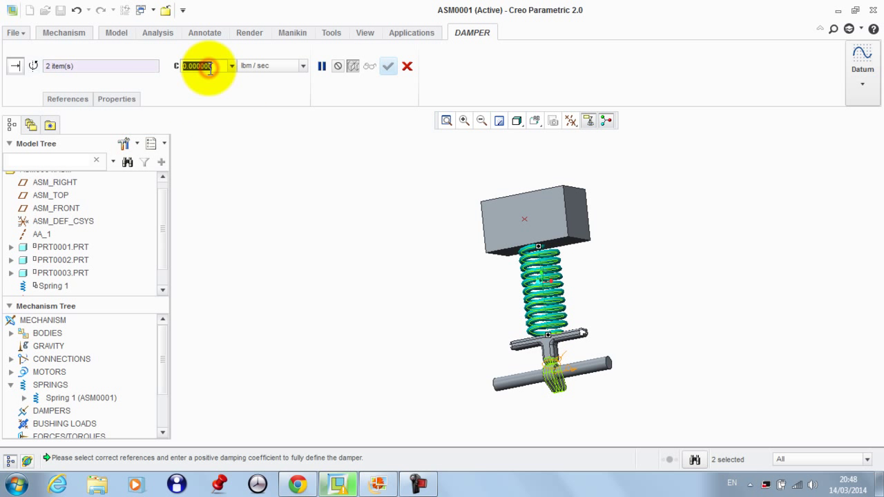
{"action": "type", "text": "1"}
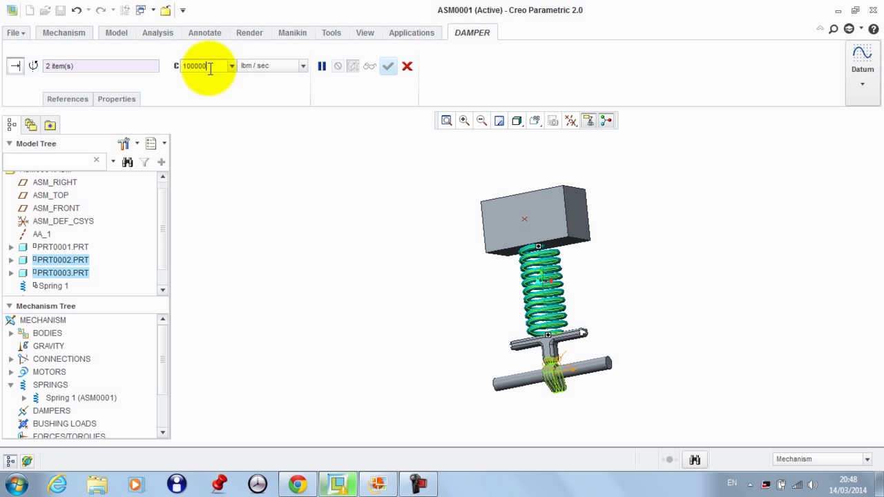
{"action": "key", "text": "Return"}
{"action": "left_click", "coordinate": [388, 66]}
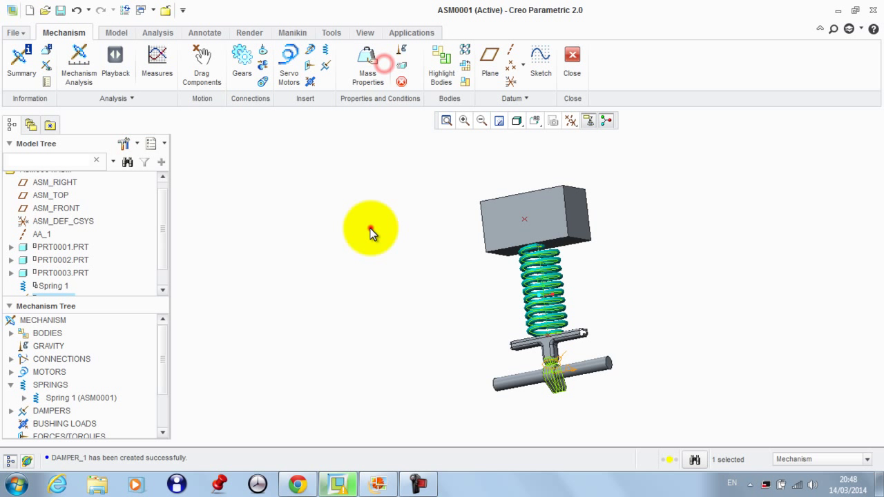
Define a Dynamic analysis of the damped mechanism with a duration of 3 and gravity enabled, then run and accept it
{"action": "left_click", "coordinate": [95, 77]}
{"action": "left_click", "coordinate": [774, 72]}
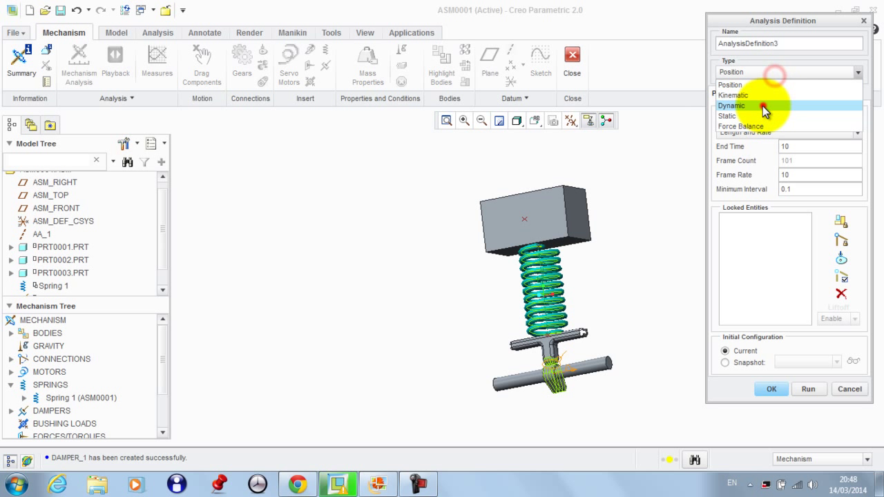
{"action": "left_click", "coordinate": [764, 106]}
{"action": "double_click", "coordinate": [790, 146]}
{"action": "type", "text": "3"}
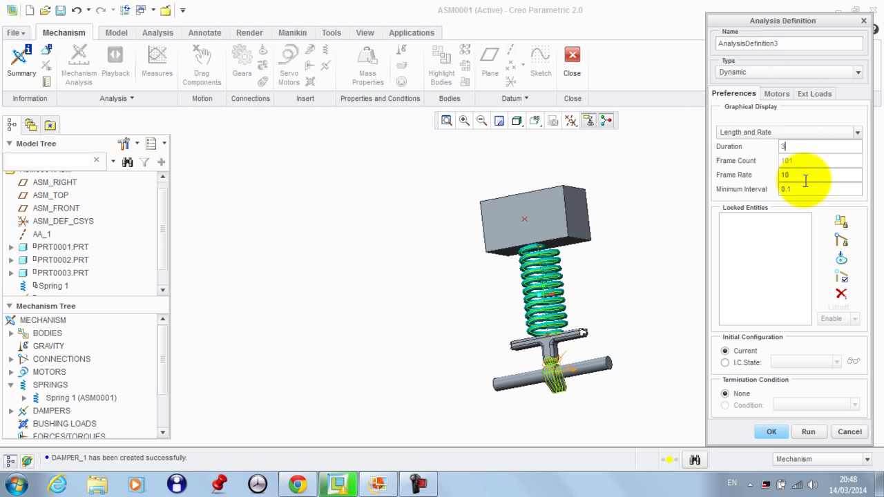
{"action": "left_click", "coordinate": [816, 93]}
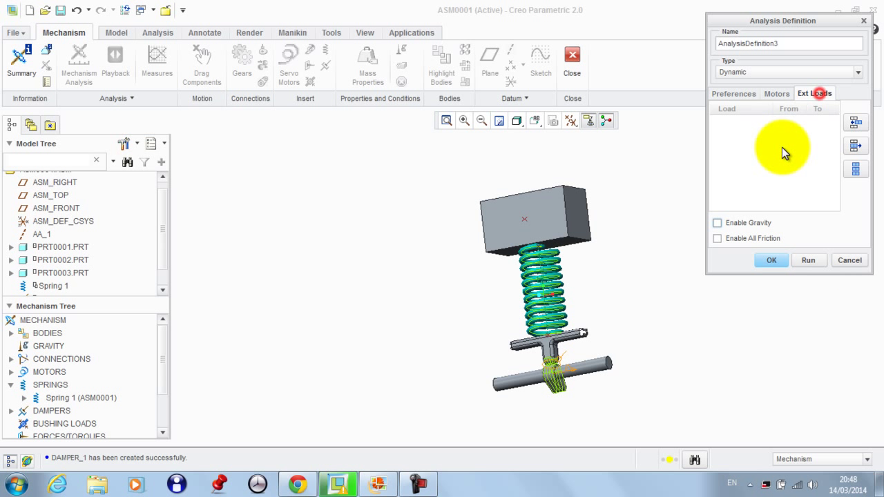
{"action": "left_click", "coordinate": [741, 223]}
{"action": "left_click", "coordinate": [807, 261]}
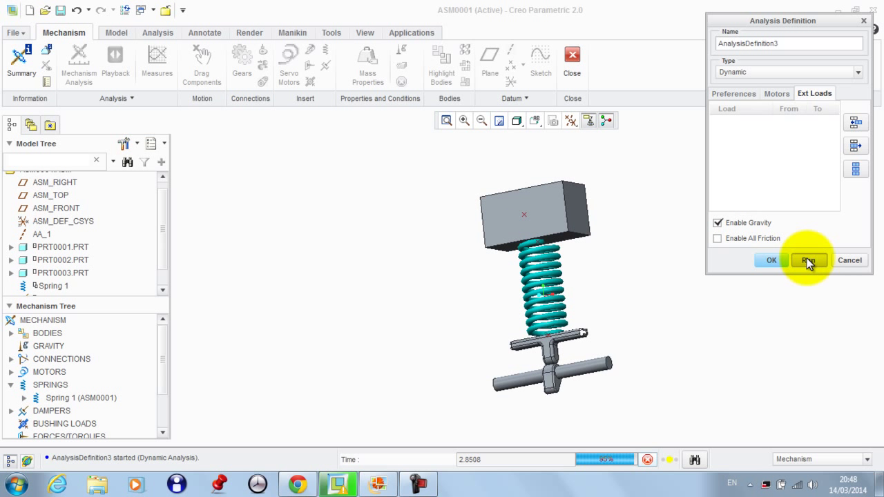
{"action": "left_click", "coordinate": [784, 259]}
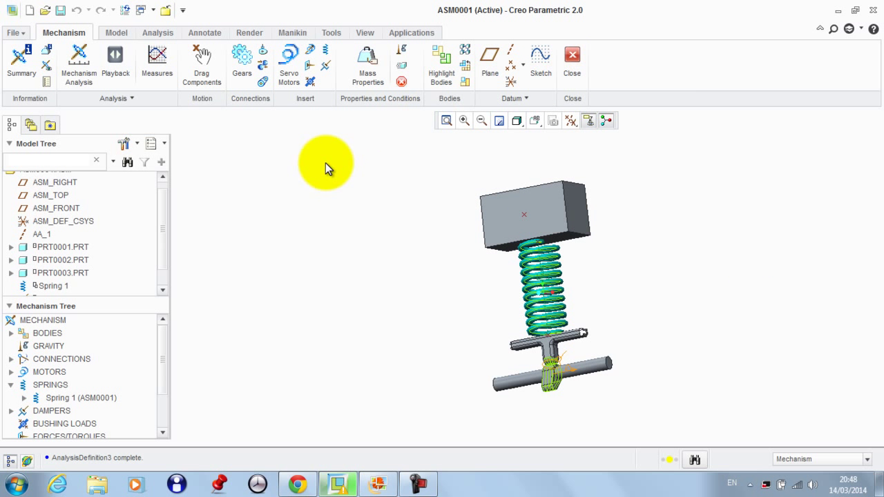
Redefine Damper 1 with a damping coefficient C of 75000 lbm/sec
{"action": "scroll", "coordinate": [97, 255], "scroll_direction": "down", "scroll_amount": 1}
{"action": "right_click", "coordinate": [47, 276]}
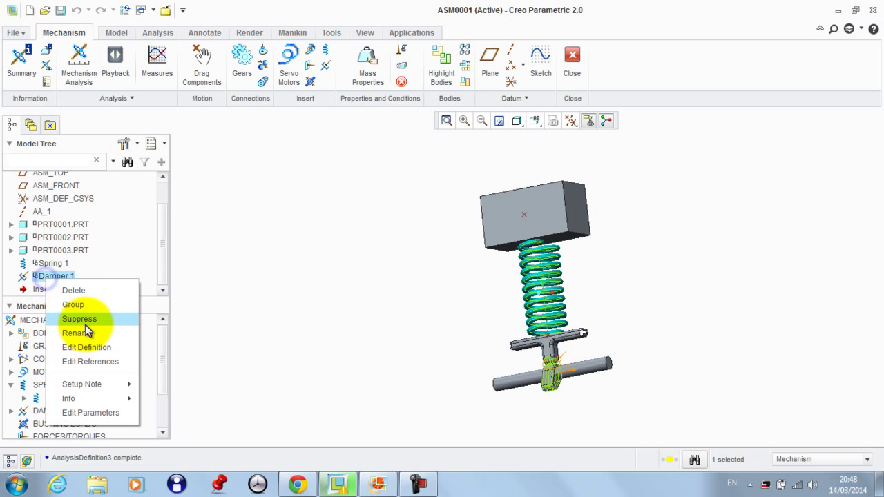
{"action": "left_click", "coordinate": [87, 347]}
{"action": "double_click", "coordinate": [208, 66]}
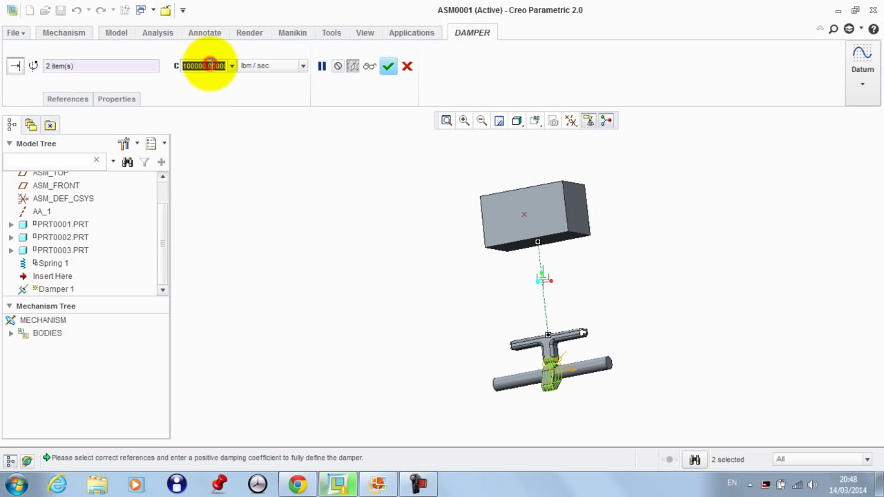
{"action": "type", "text": "750"}
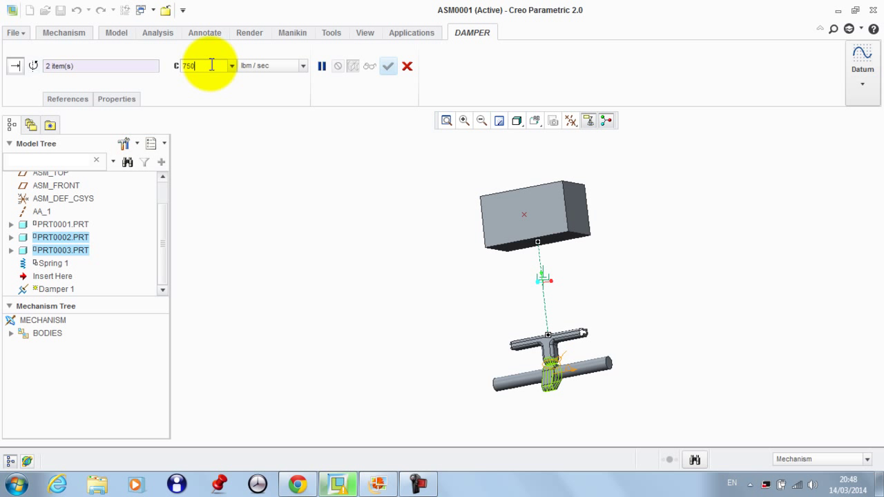
{"action": "double_click", "coordinate": [211, 64]}
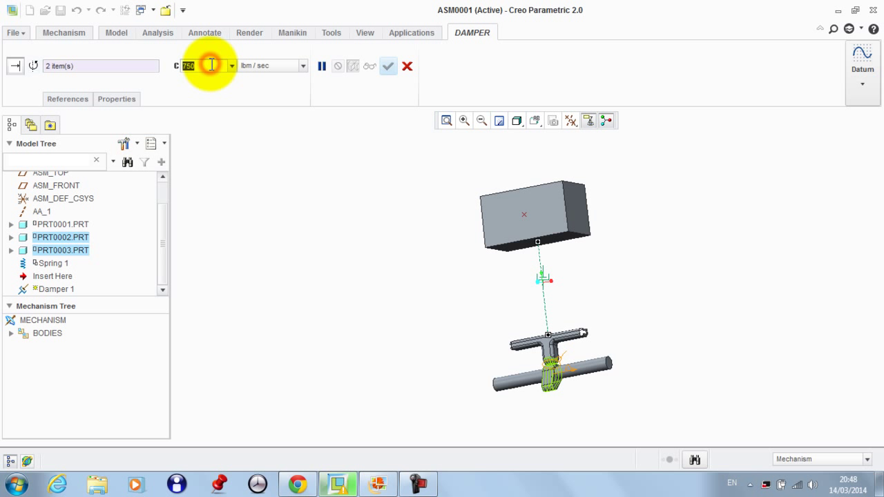
{"action": "type", "text": "75000"}
{"action": "key", "text": "Return"}
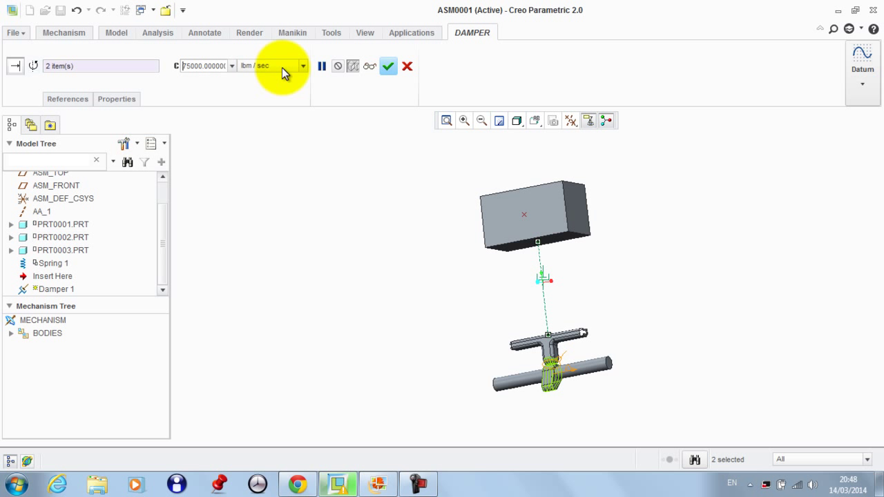
{"action": "left_click", "coordinate": [389, 66]}
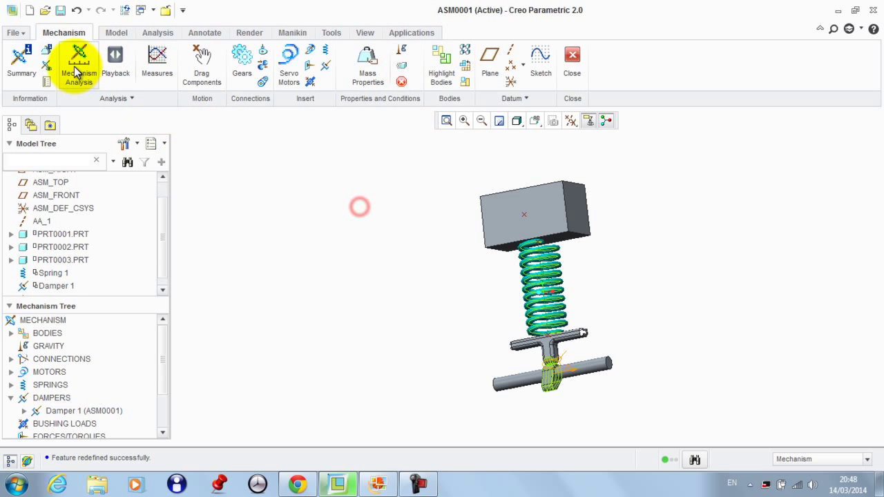
Run another Dynamic analysis with the reduced damping, using a duration of 5 and gravity enabled, and accept its definition
{"action": "left_click", "coordinate": [78, 64]}
{"action": "left_click", "coordinate": [776, 75]}
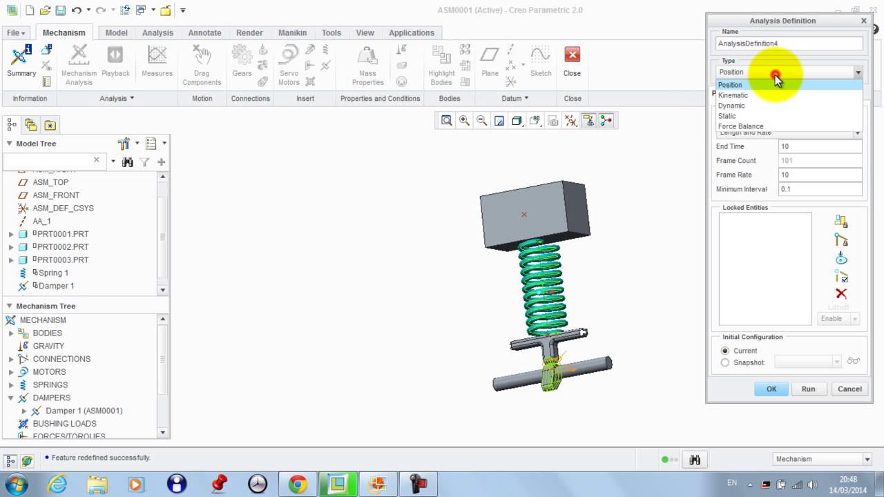
{"action": "left_click", "coordinate": [751, 107]}
{"action": "left_click", "coordinate": [815, 95]}
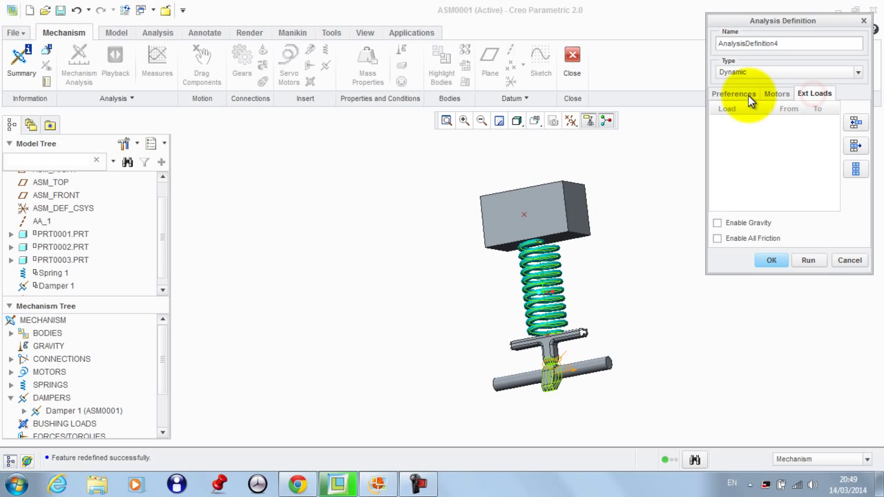
{"action": "left_click", "coordinate": [744, 94]}
{"action": "double_click", "coordinate": [800, 145]}
{"action": "type", "text": "5"}
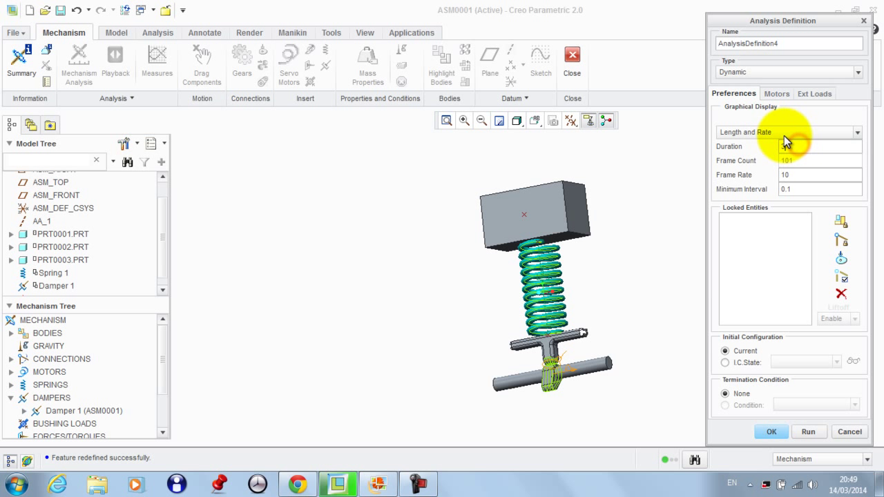
{"action": "left_click", "coordinate": [815, 94]}
{"action": "left_click", "coordinate": [760, 223]}
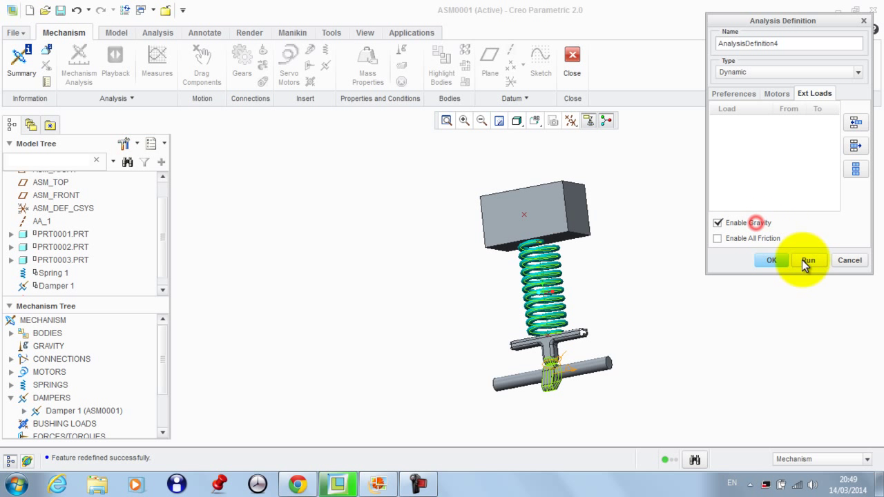
{"action": "left_click", "coordinate": [806, 260]}
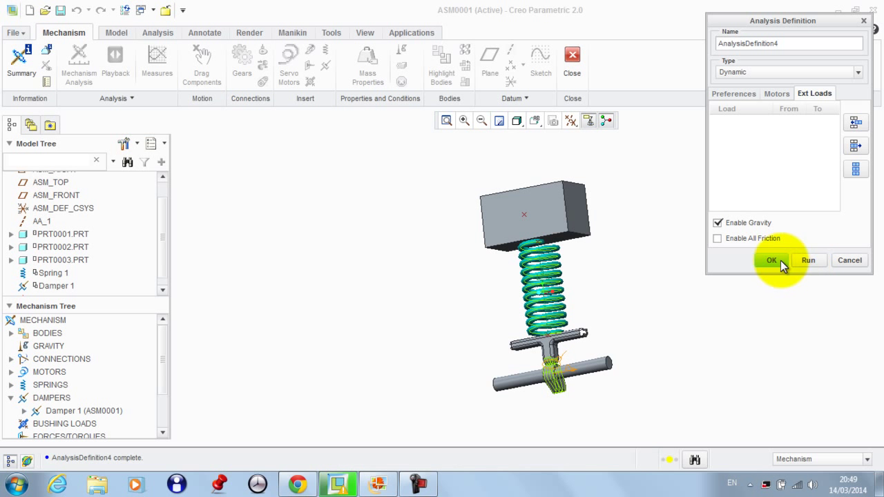
{"action": "left_click", "coordinate": [771, 262]}
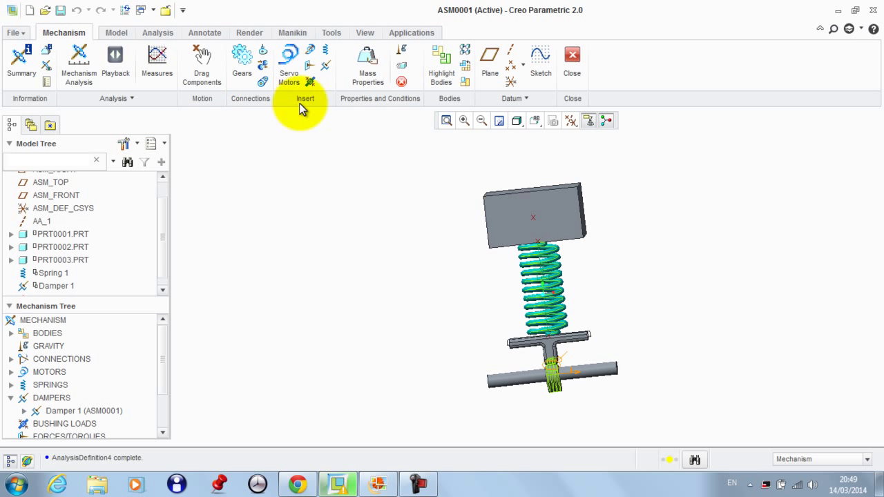
Move the block down toward the follower with Drag Components so the spring is compressed
{"action": "left_click", "coordinate": [201, 61]}
{"action": "left_click", "coordinate": [508, 205]}
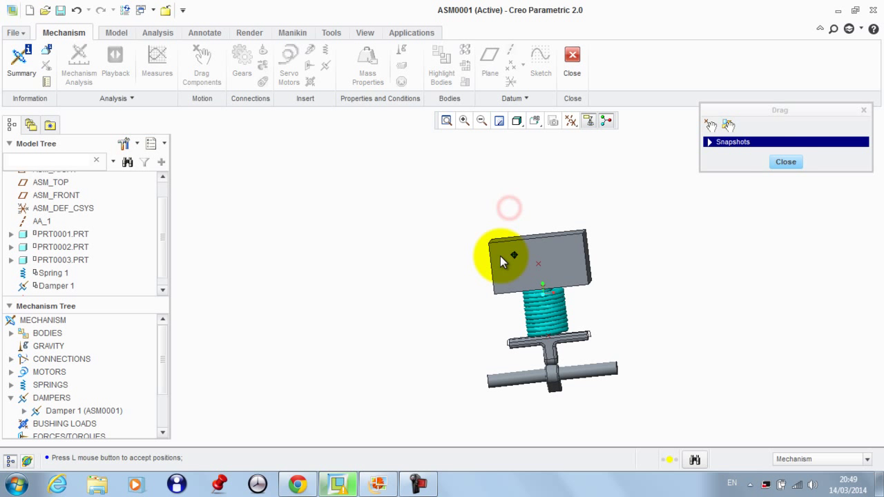
{"action": "left_click", "coordinate": [501, 256]}
{"action": "left_click", "coordinate": [777, 162]}
Set up a Dynamic analysis with gravity enabled from the compressed spring position, run it, and accept the definition
{"action": "left_click", "coordinate": [81, 66]}
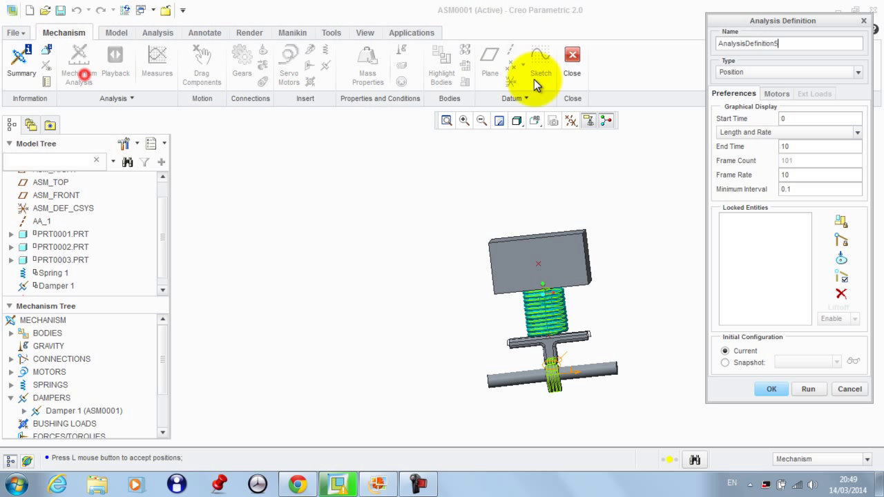
{"action": "left_click", "coordinate": [768, 72]}
{"action": "left_click", "coordinate": [756, 105]}
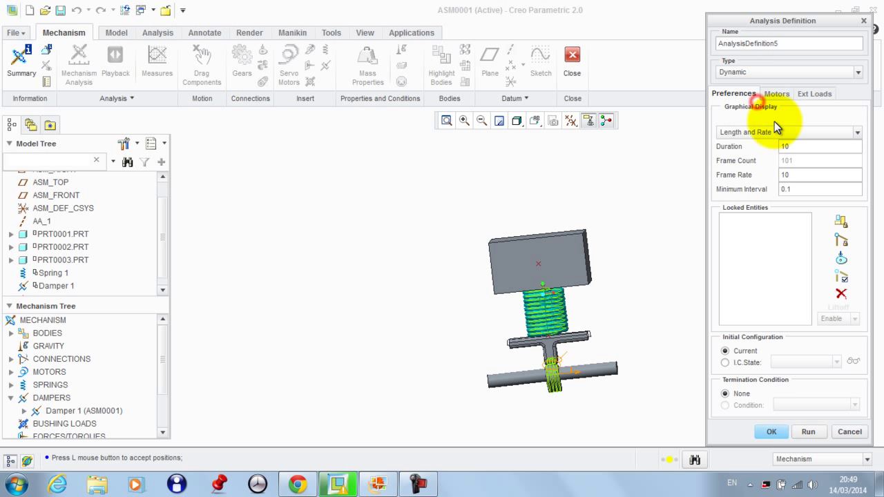
{"action": "double_click", "coordinate": [798, 146]}
{"action": "left_click", "coordinate": [814, 93]}
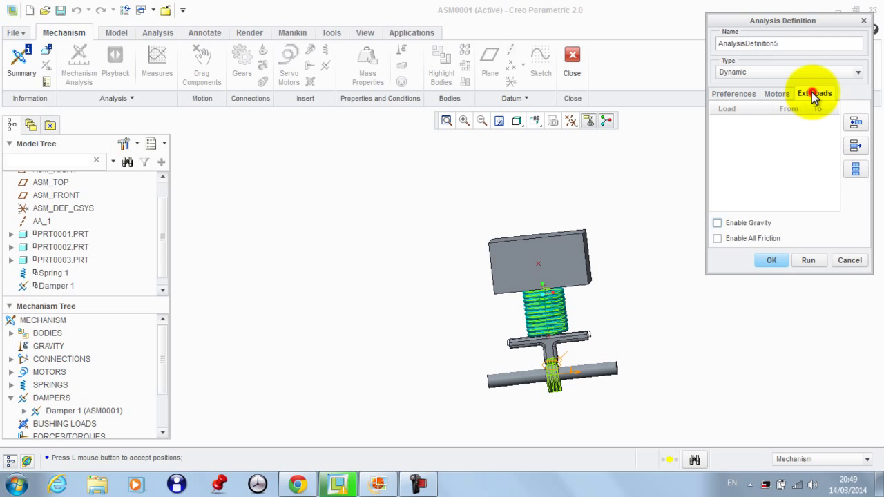
{"action": "left_click", "coordinate": [742, 222]}
{"action": "left_click", "coordinate": [813, 261]}
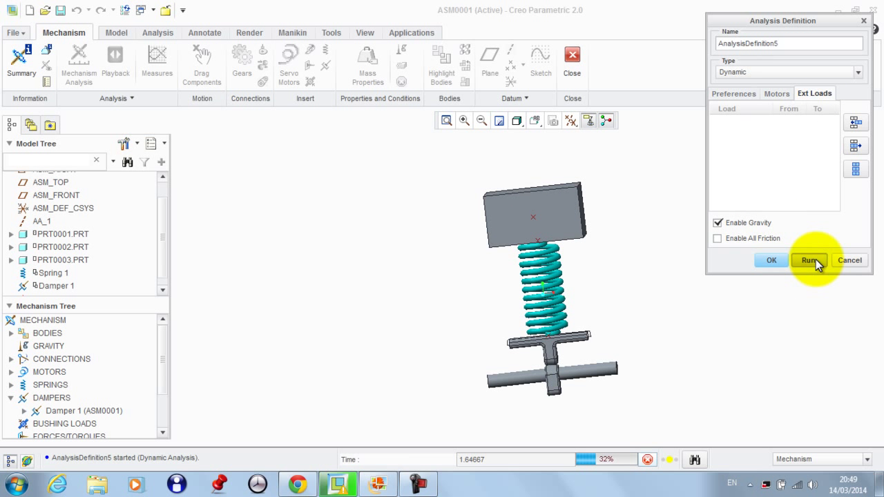
{"action": "left_click", "coordinate": [775, 261]}
Add a servo motor on the cam shaft's rotation axis with an Acceleration profile of constant magnitude 50 deg/sec^2
{"action": "scroll", "coordinate": [581, 391], "scroll_direction": "down", "scroll_amount": 3}
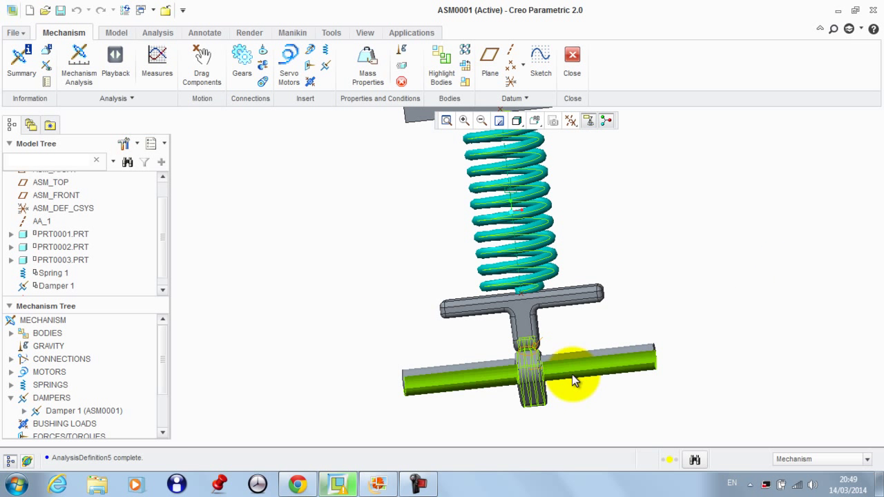
{"action": "right_click", "coordinate": [555, 371]}
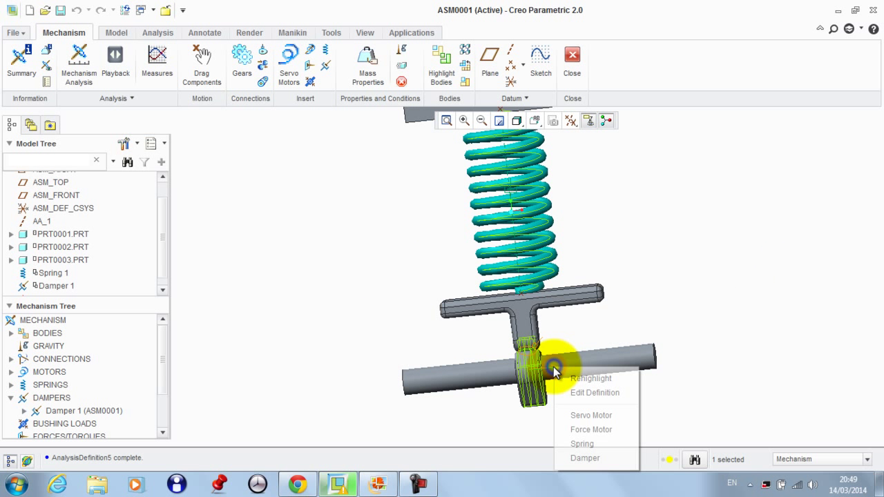
{"action": "left_click", "coordinate": [577, 413]}
{"action": "left_click", "coordinate": [750, 163]}
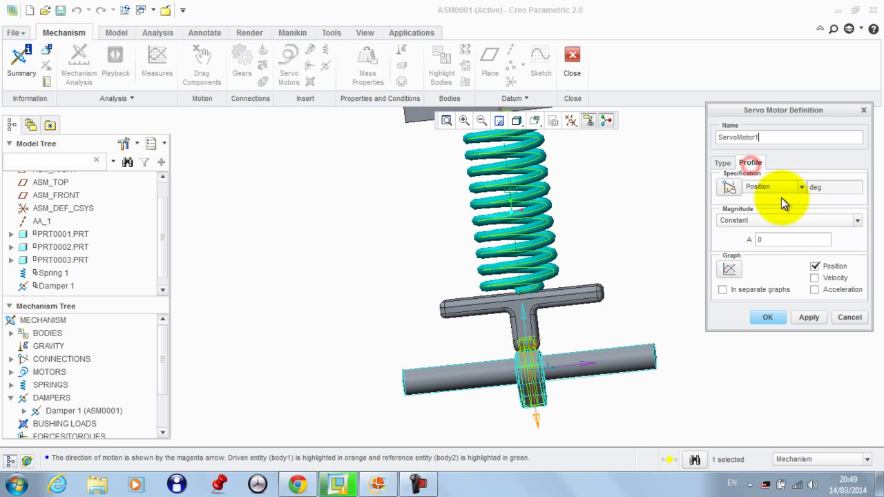
{"action": "left_click", "coordinate": [792, 185]}
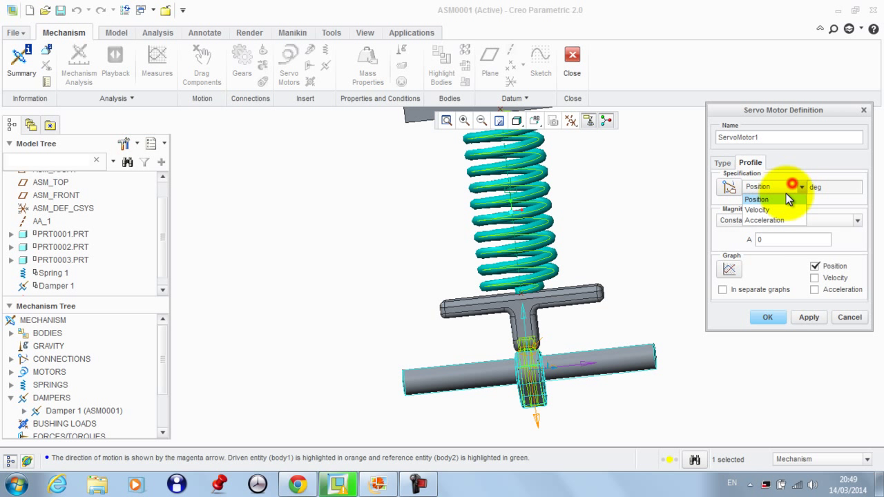
{"action": "left_click", "coordinate": [754, 220]}
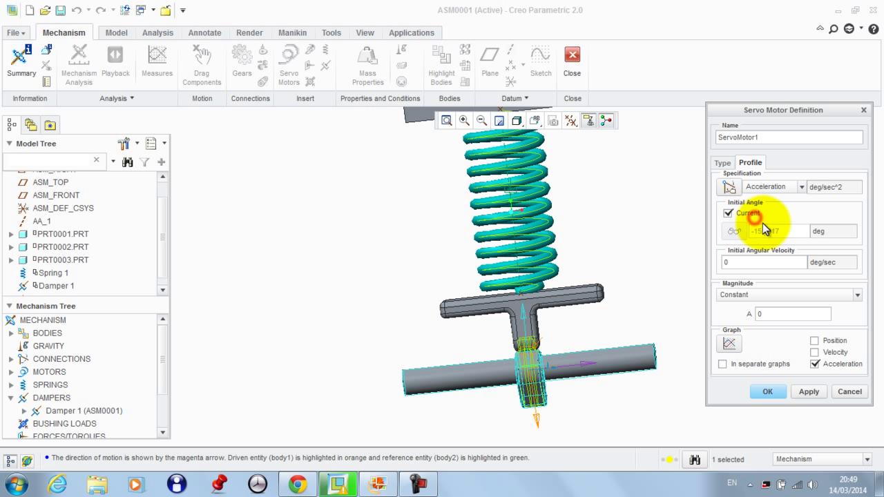
{"action": "left_click", "coordinate": [773, 314]}
{"action": "type", "text": "10"}
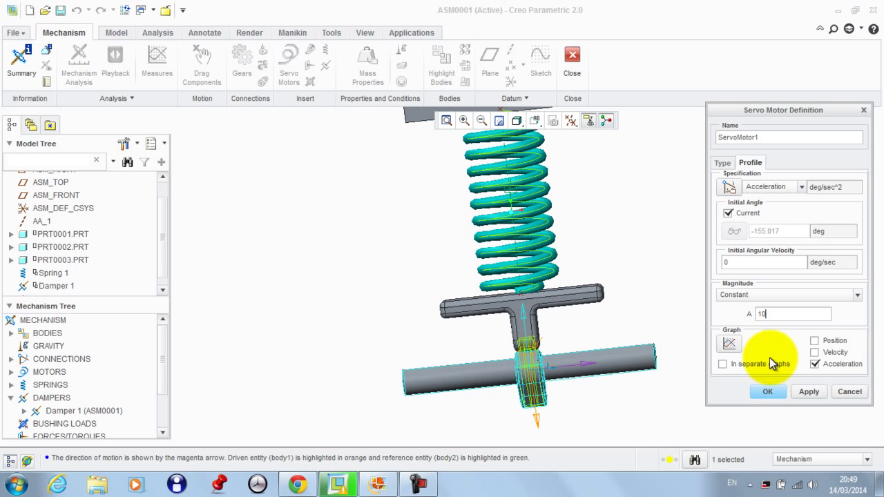
{"action": "double_click", "coordinate": [785, 317]}
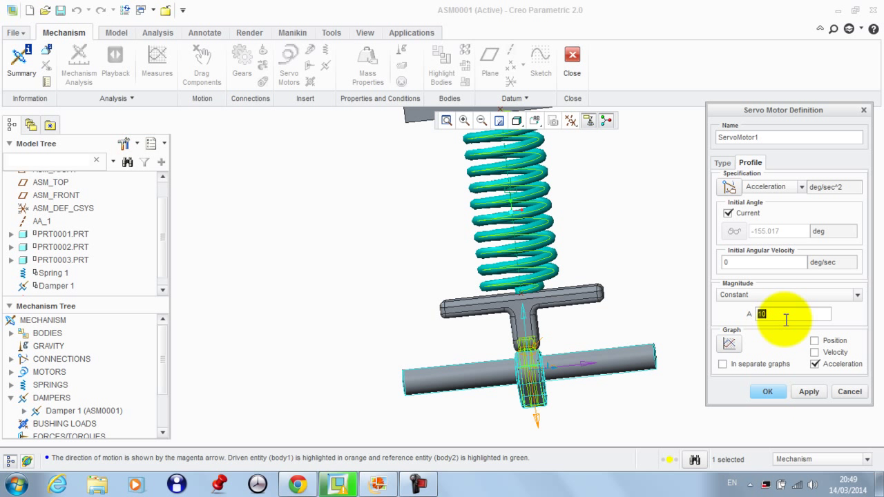
{"action": "type", "text": "50"}
{"action": "left_click", "coordinate": [802, 392]}
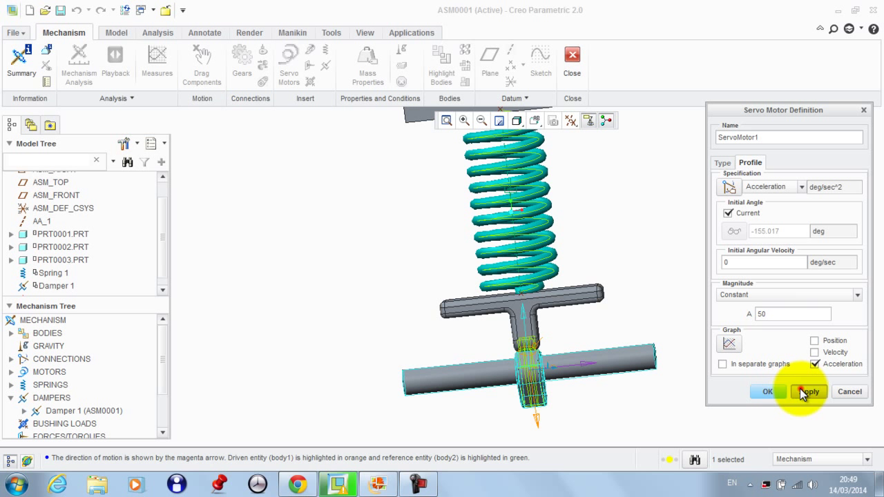
{"action": "left_click", "coordinate": [760, 391]}
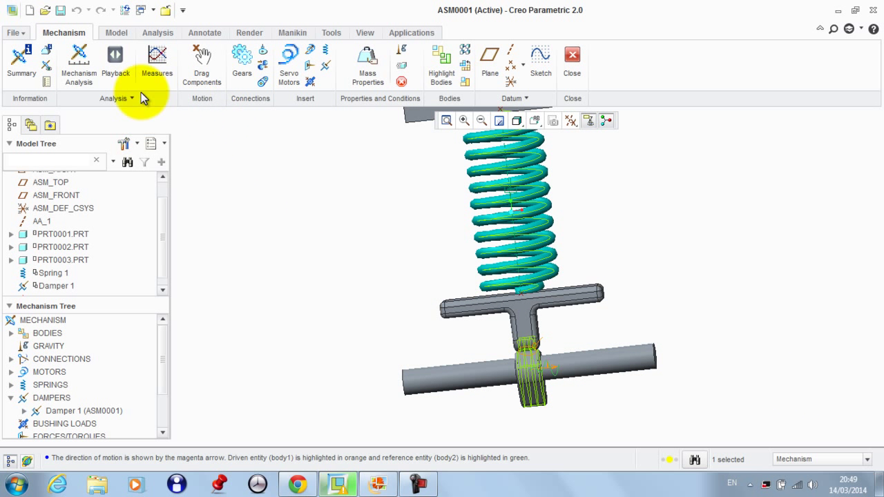
Set up a Dynamic analysis with the servo motor and gravity enabled, run it, and accept the definition
{"action": "left_click", "coordinate": [79, 66]}
{"action": "middle_click_drag", "start_coordinate": [597, 158], "coordinate": [615, 215]}
{"action": "left_click", "coordinate": [756, 72]}
{"action": "left_click", "coordinate": [748, 100]}
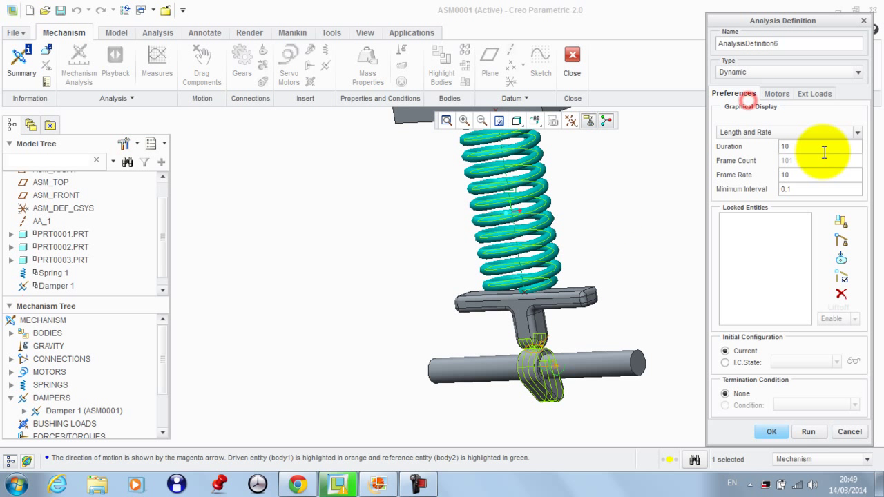
{"action": "left_click", "coordinate": [813, 94]}
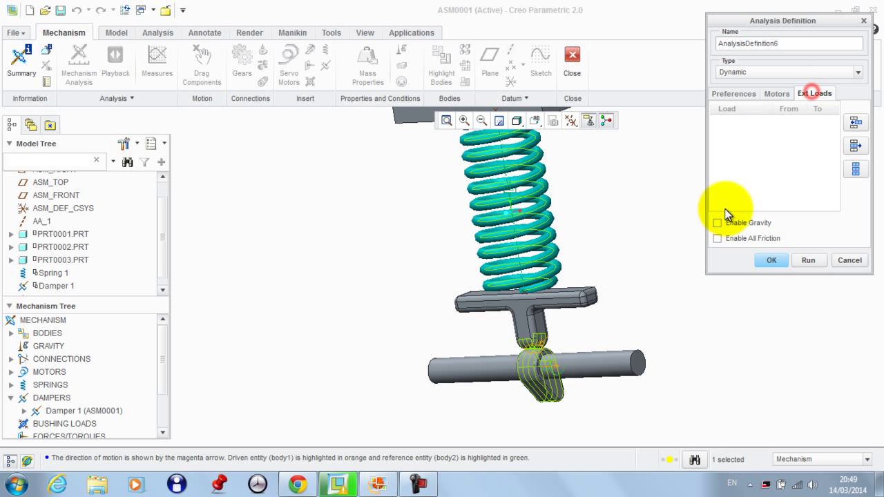
{"action": "left_click", "coordinate": [718, 222]}
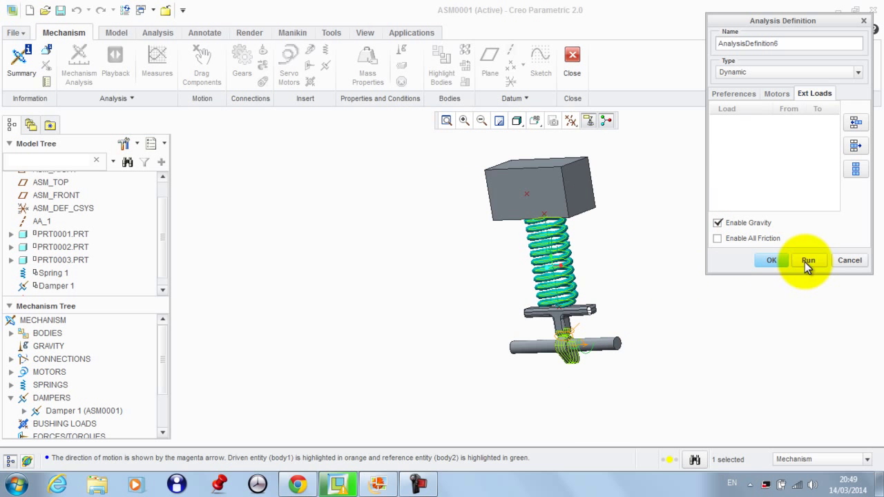
{"action": "left_click", "coordinate": [808, 261]}
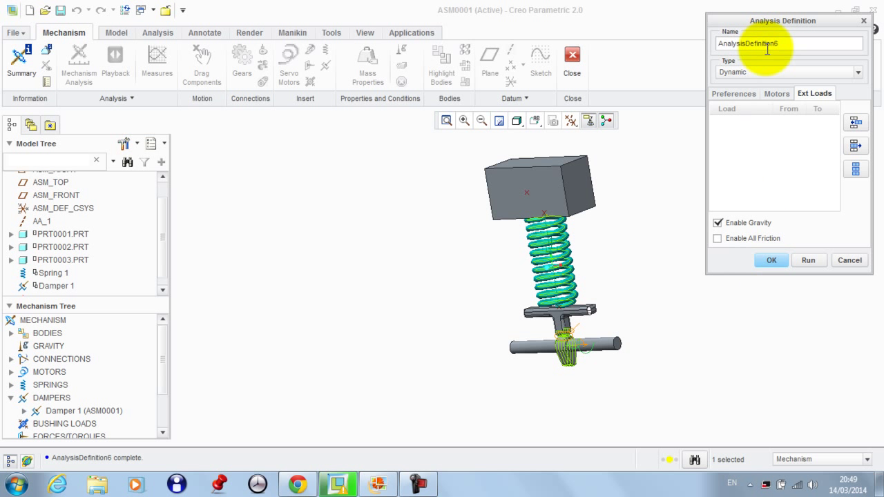
{"action": "left_click", "coordinate": [771, 261]}
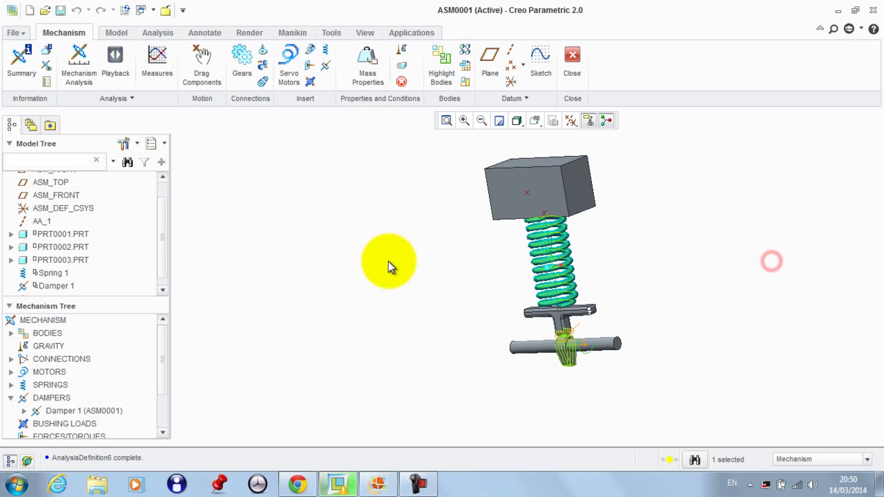
Start a new Position measure for the AnalysisDefinition6 results on point PNT2 of PRT0003 at the spring's upper end
{"action": "left_click", "coordinate": [160, 61]}
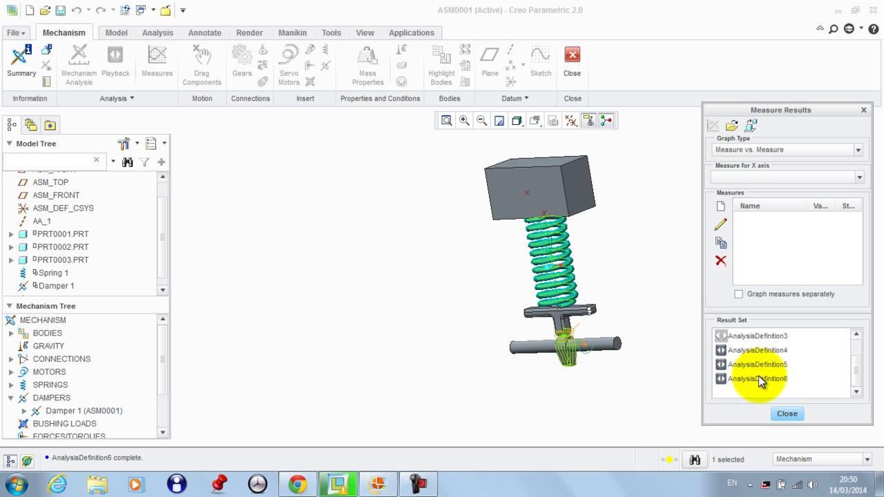
{"action": "left_click", "coordinate": [758, 377]}
{"action": "left_click", "coordinate": [722, 207]}
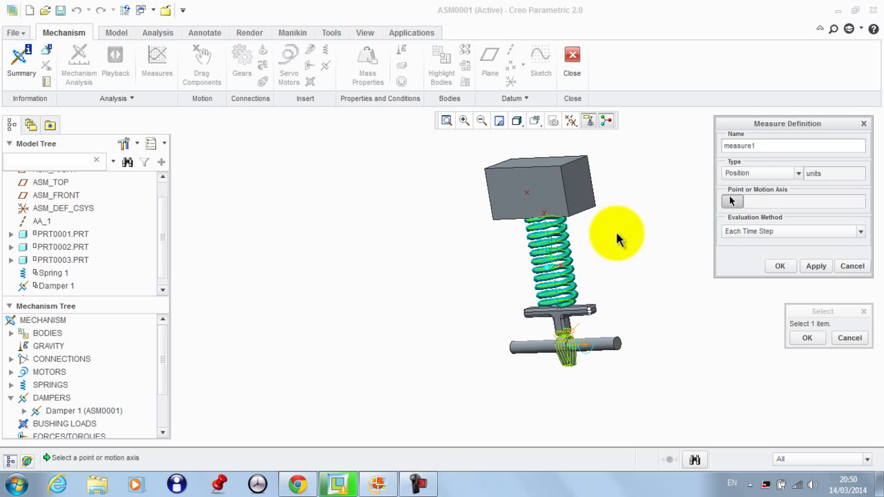
{"action": "middle_click_drag", "start_coordinate": [618, 239], "coordinate": [660, 221]}
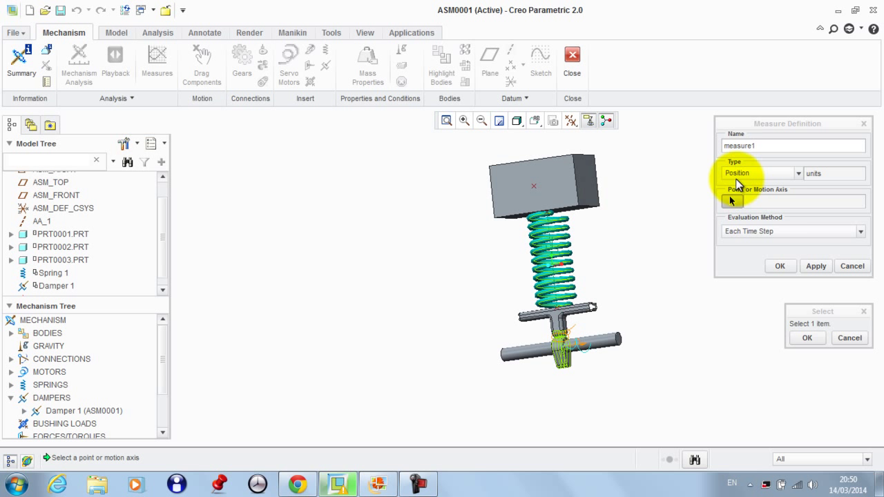
{"action": "left_click", "coordinate": [743, 175]}
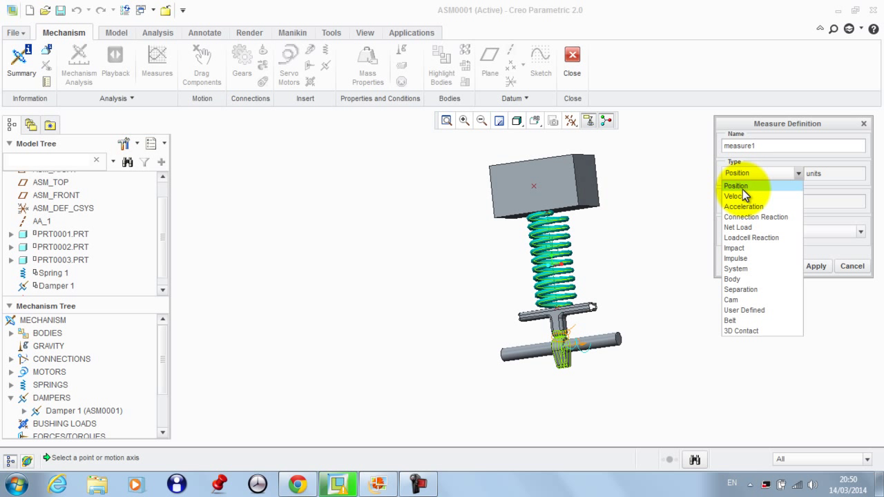
{"action": "left_click", "coordinate": [747, 189]}
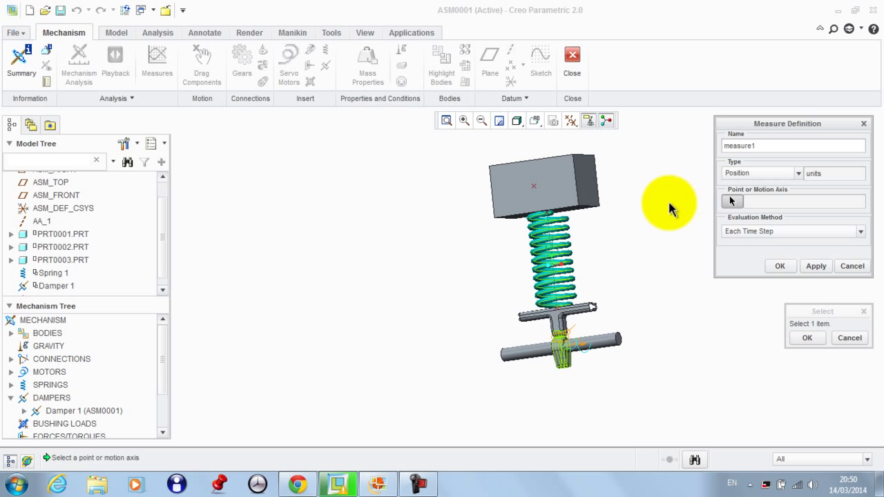
{"action": "scroll", "coordinate": [587, 227], "scroll_direction": "down", "scroll_amount": 2}
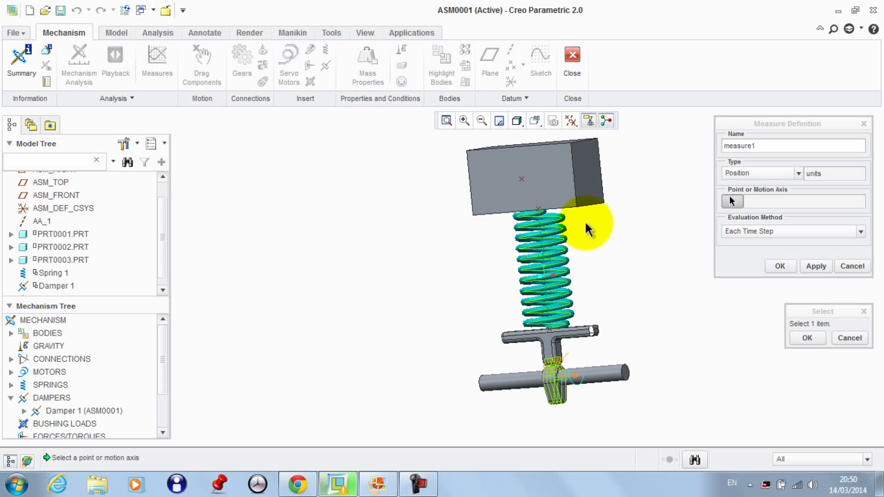
{"action": "scroll", "coordinate": [582, 216], "scroll_direction": "down", "scroll_amount": 3}
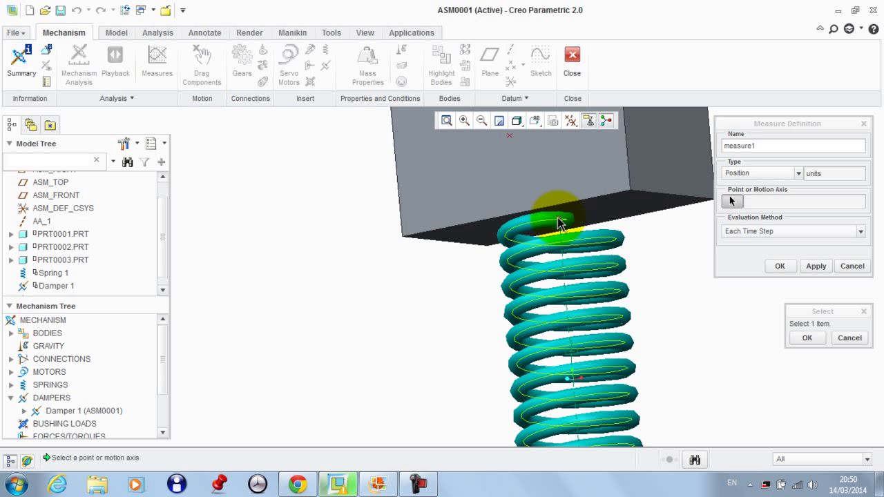
{"action": "left_click", "coordinate": [558, 222]}
{"action": "scroll", "coordinate": [558, 222], "scroll_direction": "up", "scroll_amount": 5}
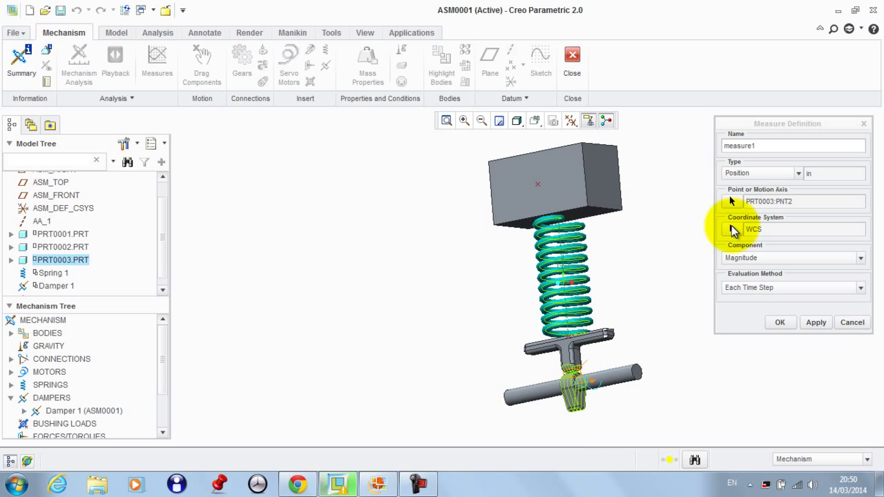
Display coordinate systems, reference the position measure to ASM_DEF_CSYS with the Magnitude component, and accept it
{"action": "left_click", "coordinate": [733, 228]}
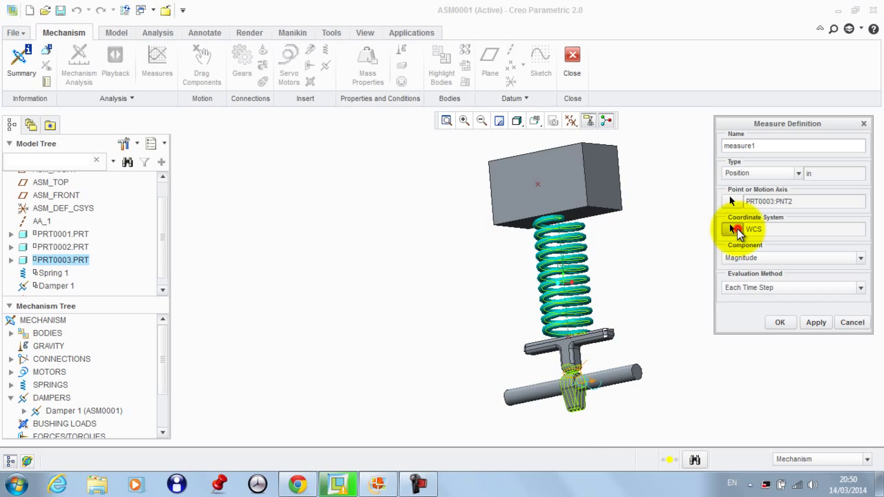
{"action": "left_click", "coordinate": [570, 120]}
{"action": "left_click", "coordinate": [607, 194]}
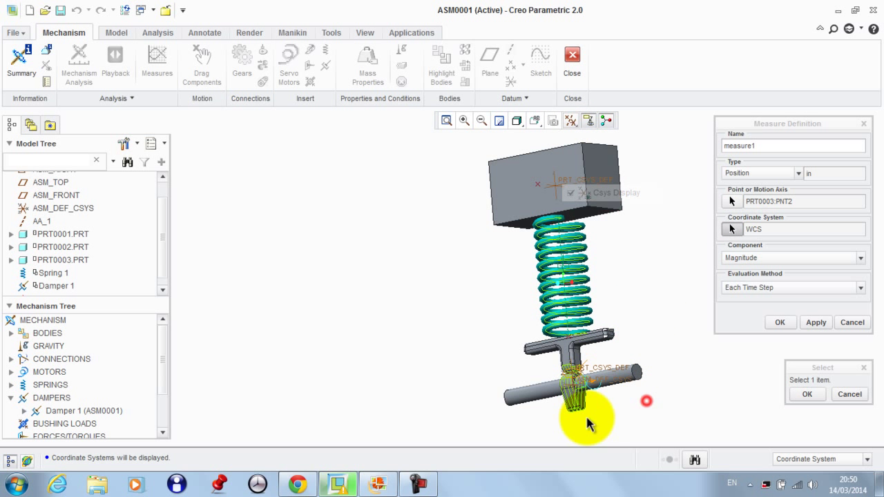
{"action": "scroll", "coordinate": [583, 398], "scroll_direction": "down", "scroll_amount": 8}
{"action": "left_click", "coordinate": [641, 379]}
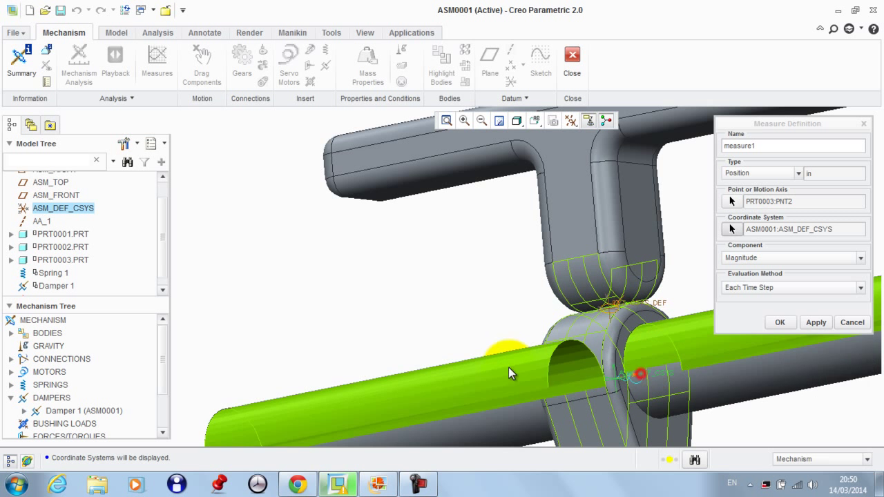
{"action": "scroll", "coordinate": [509, 368], "scroll_direction": "up", "scroll_amount": 8}
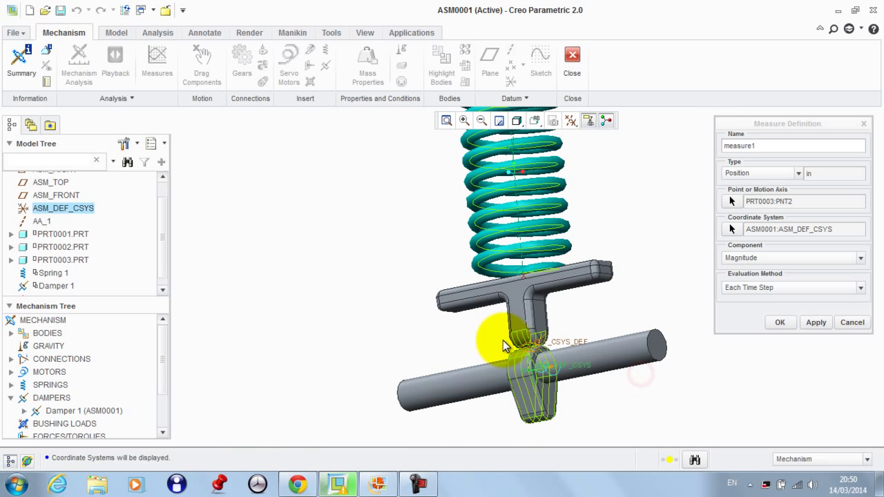
{"action": "left_click", "coordinate": [793, 266]}
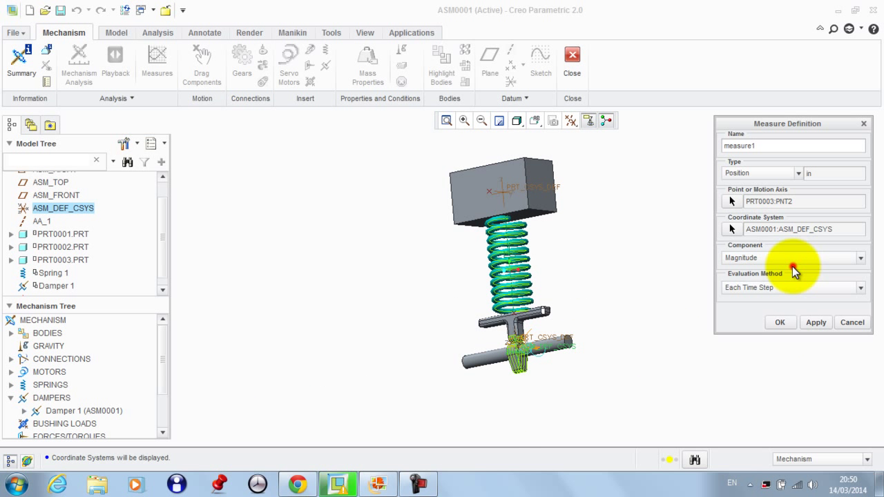
{"action": "left_click", "coordinate": [786, 322]}
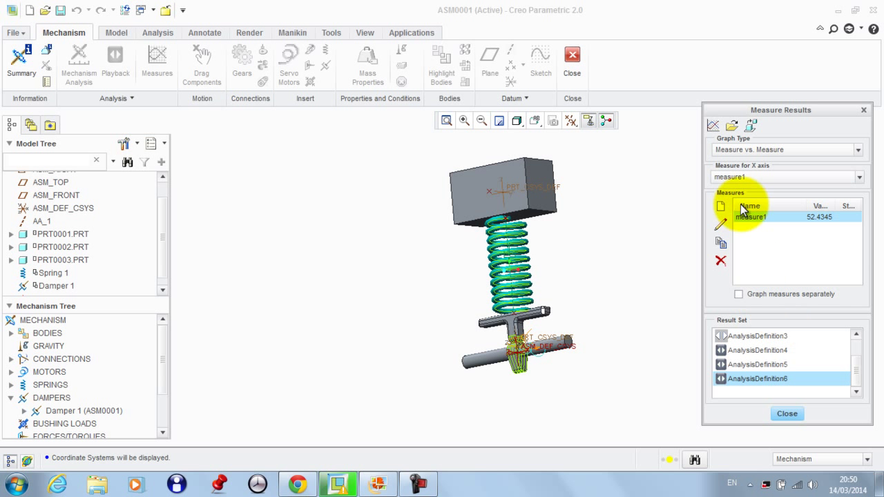
Graph the position measure for AnalysisDefinition6, check its component options without changing them, and close the measure results
{"action": "left_click", "coordinate": [716, 127]}
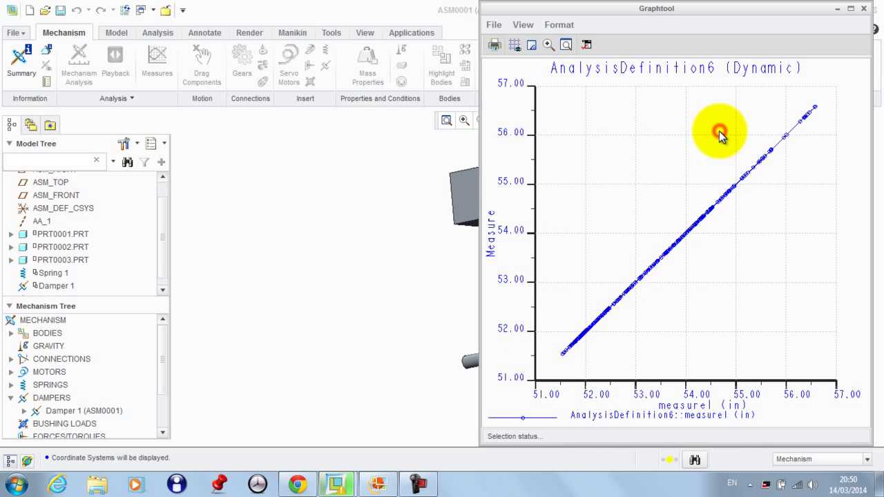
{"action": "left_click", "coordinate": [864, 8]}
{"action": "left_click", "coordinate": [722, 222]}
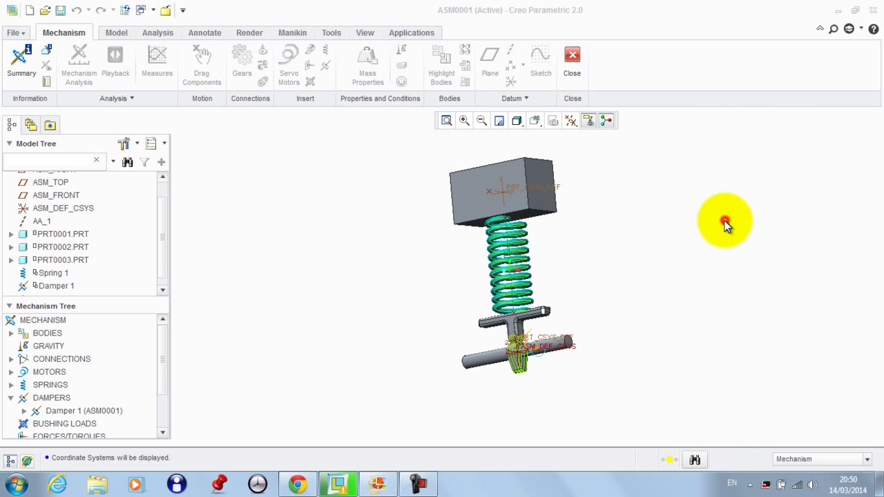
{"action": "left_click", "coordinate": [769, 268]}
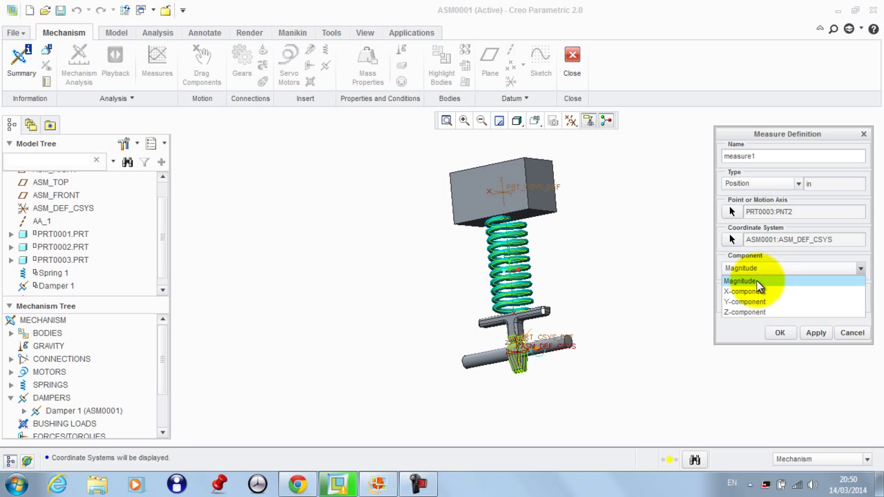
{"action": "left_click", "coordinate": [833, 326]}
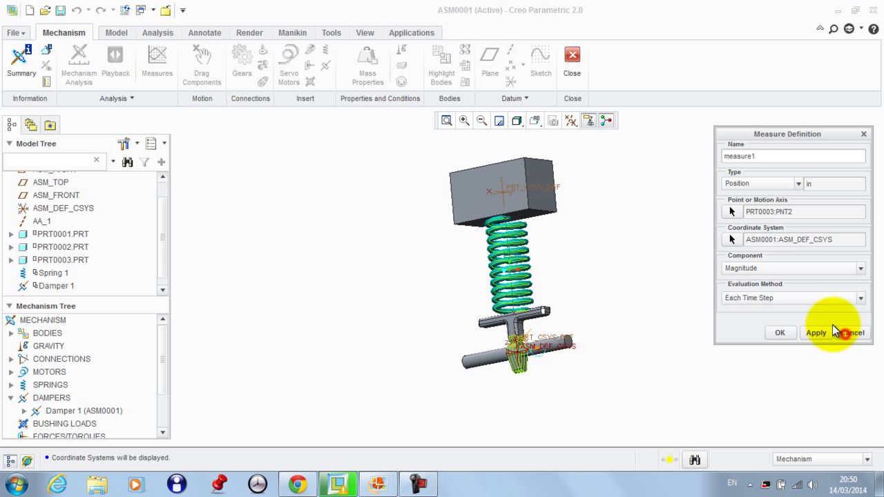
{"action": "left_click", "coordinate": [850, 333]}
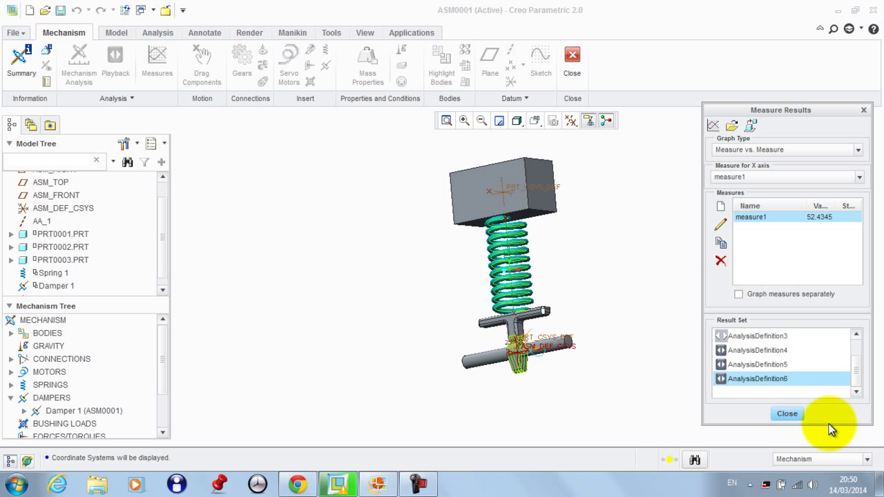
{"action": "left_click", "coordinate": [787, 414]}
Inspect the gravity direction arrow with the model in wireframe, leave the gravity definition unchanged, and restore shading with edges
{"action": "left_click", "coordinate": [401, 64]}
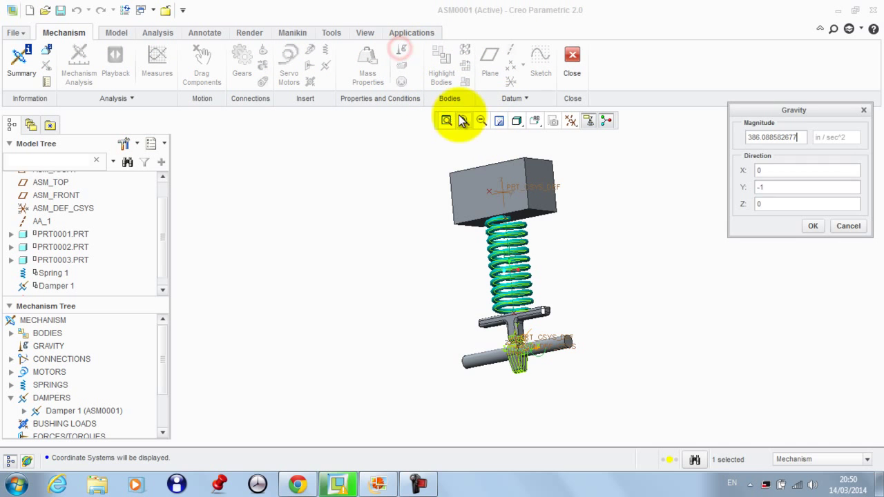
{"action": "left_click", "coordinate": [517, 122]}
{"action": "left_click", "coordinate": [542, 211]}
{"action": "scroll", "coordinate": [524, 348], "scroll_direction": "down", "scroll_amount": 4}
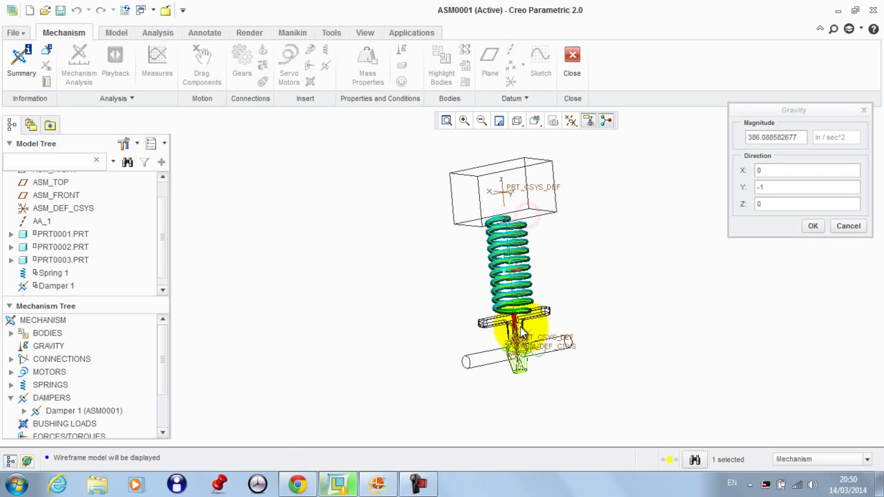
{"action": "middle_click_drag", "start_coordinate": [524, 348], "coordinate": [566, 340]}
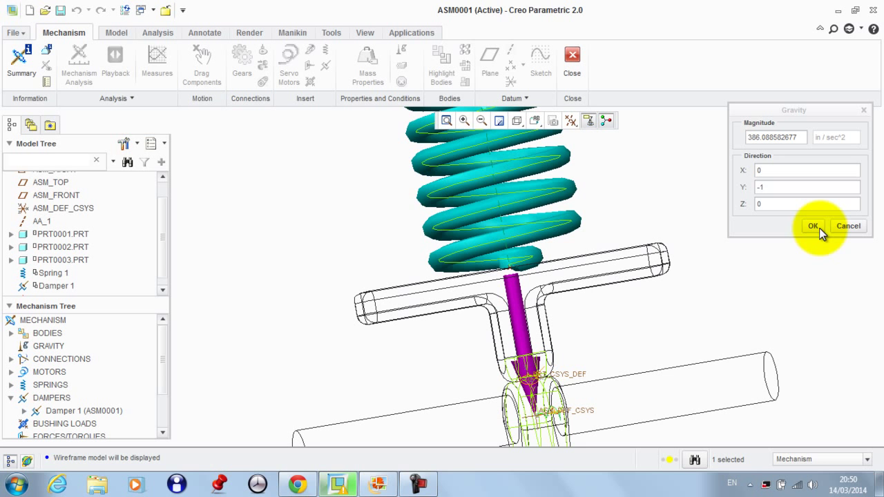
{"action": "left_click", "coordinate": [843, 228]}
{"action": "scroll", "coordinate": [662, 257], "scroll_direction": "up", "scroll_amount": 5}
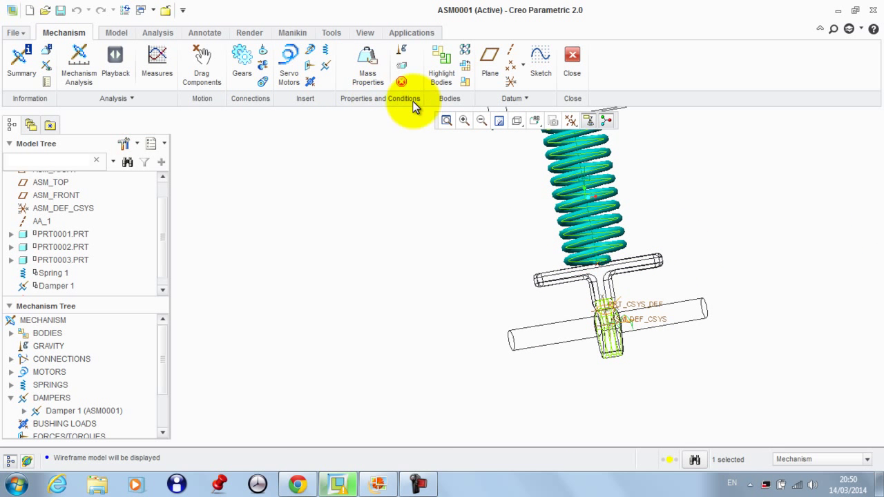
{"action": "left_click", "coordinate": [524, 124]}
{"action": "left_click", "coordinate": [546, 140]}
Edit measure1 with the AnalysisDefinition6 results selected so it evaluates the Y-component, and accept the measure definition
{"action": "left_click", "coordinate": [152, 73]}
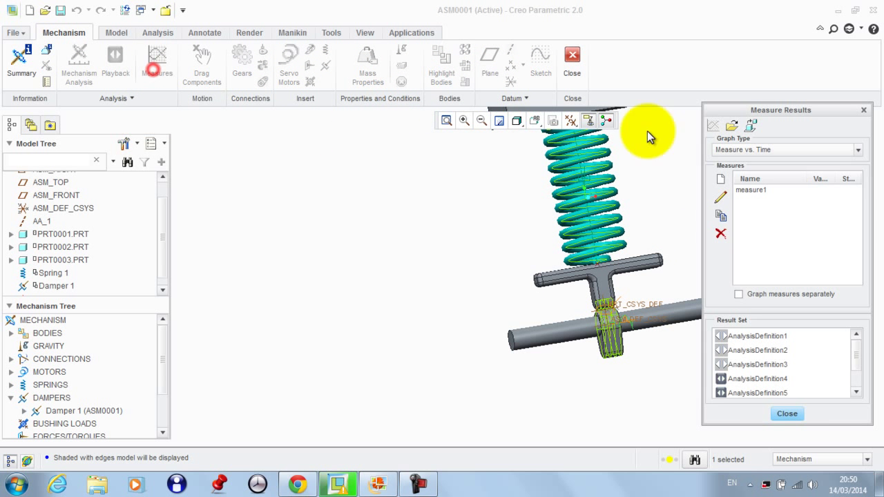
{"action": "scroll", "coordinate": [738, 397], "scroll_direction": "down", "scroll_amount": 2}
{"action": "left_click", "coordinate": [749, 380]}
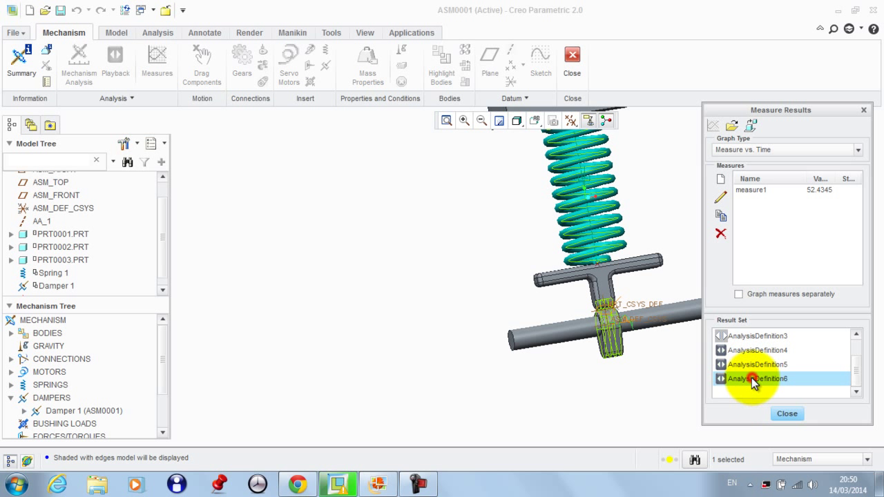
{"action": "left_click", "coordinate": [751, 191]}
{"action": "left_click", "coordinate": [721, 198]}
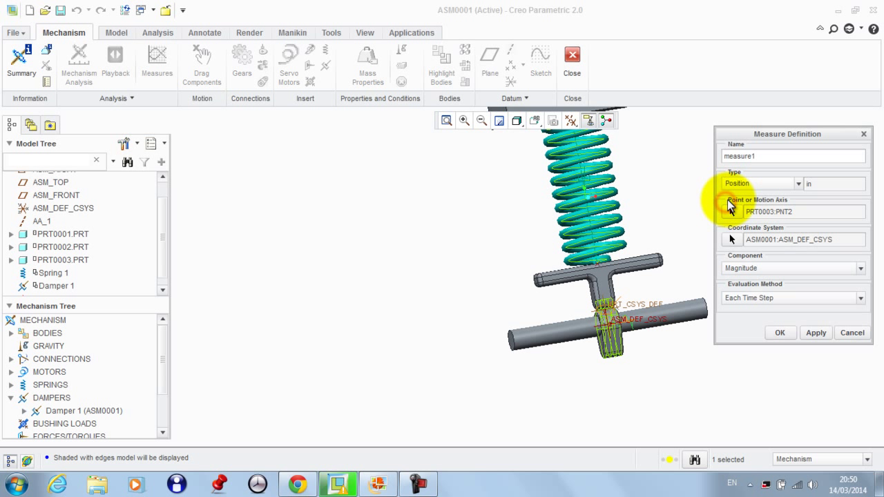
{"action": "left_click", "coordinate": [765, 268]}
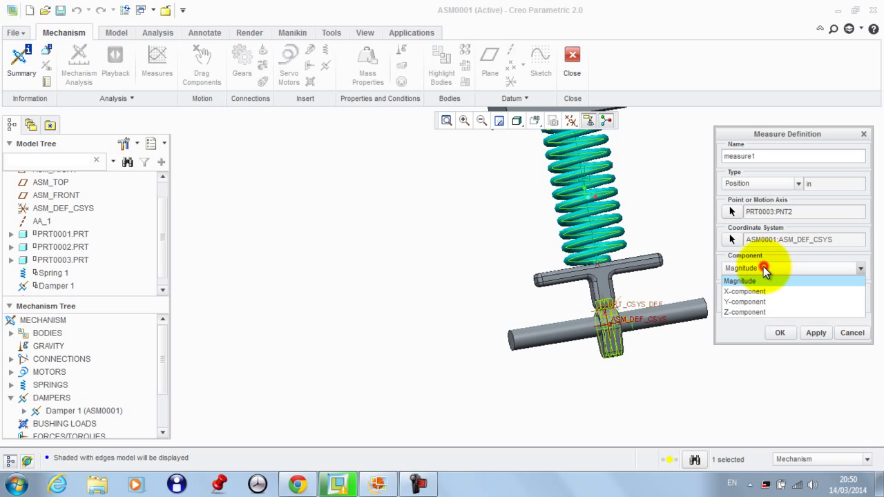
{"action": "left_click", "coordinate": [749, 302]}
{"action": "left_click", "coordinate": [816, 333]}
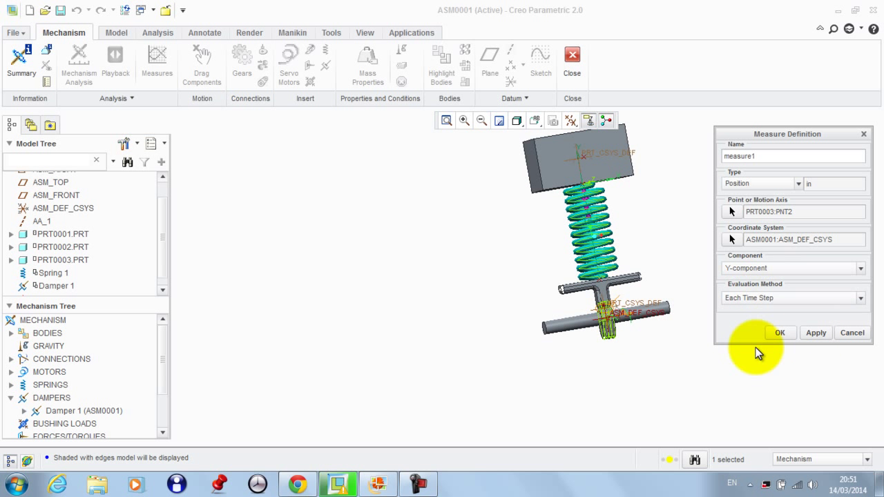
{"action": "left_click", "coordinate": [780, 333]}
Graph measure1 against time for AnalysisDefinition6, examine the curve beside the model, and close the graph and measure results
{"action": "left_click", "coordinate": [789, 191]}
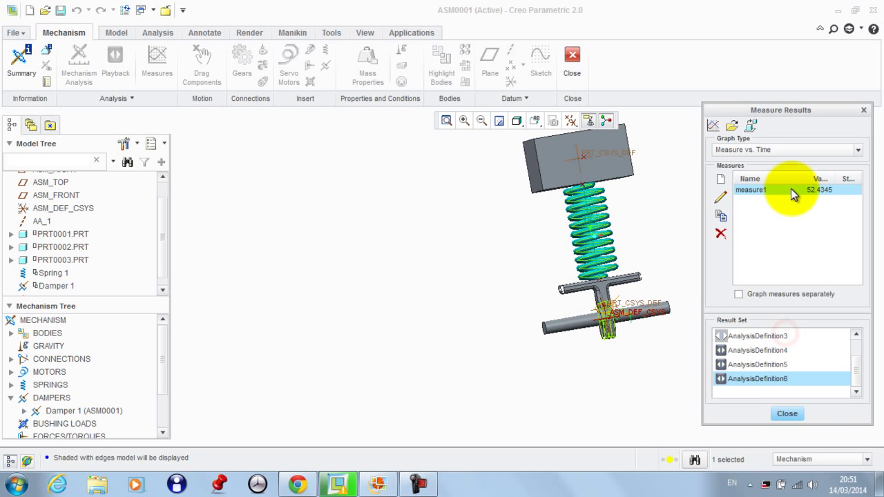
{"action": "left_click", "coordinate": [715, 123]}
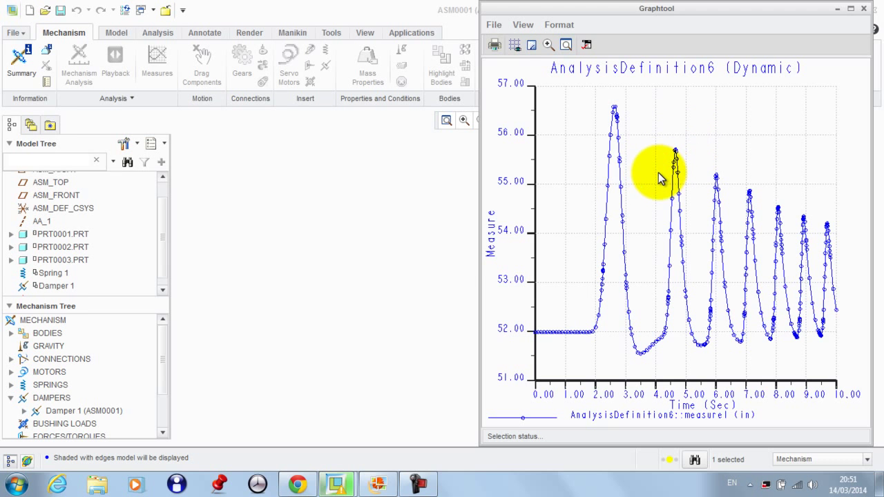
{"action": "left_click_drag", "start_coordinate": [511, 10], "coordinate": [175, 12]}
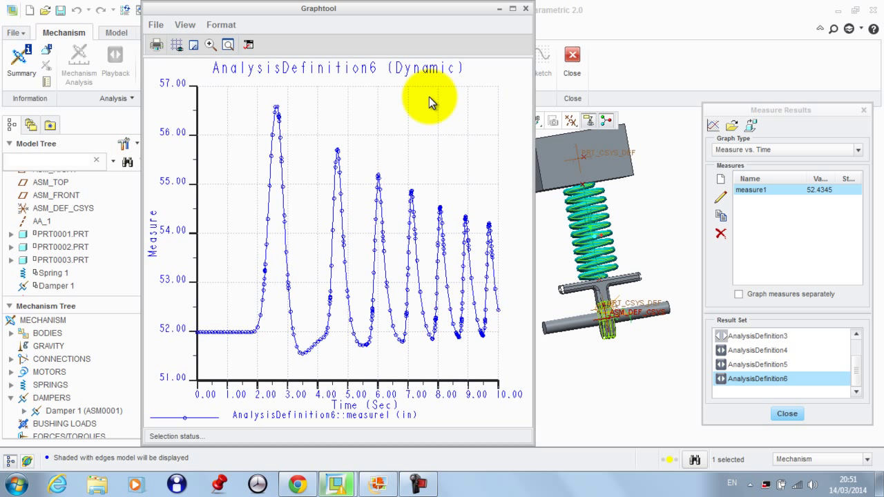
{"action": "left_click", "coordinate": [524, 8]}
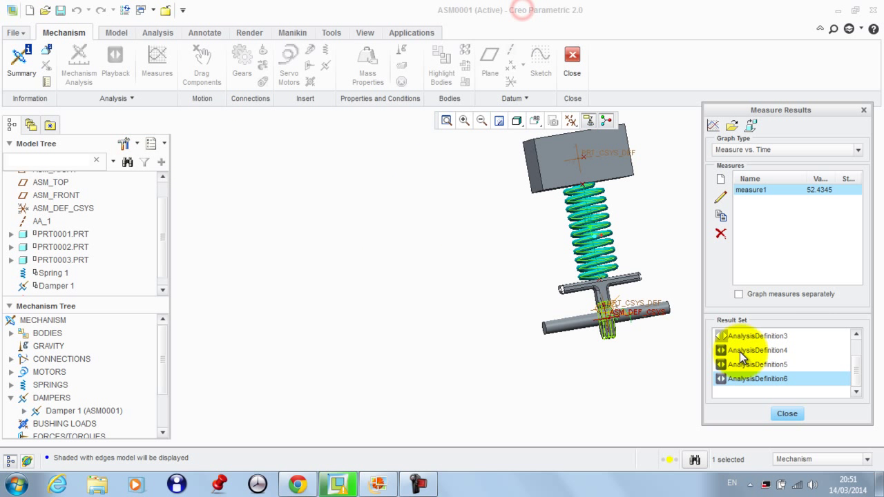
{"action": "left_click", "coordinate": [787, 414]}
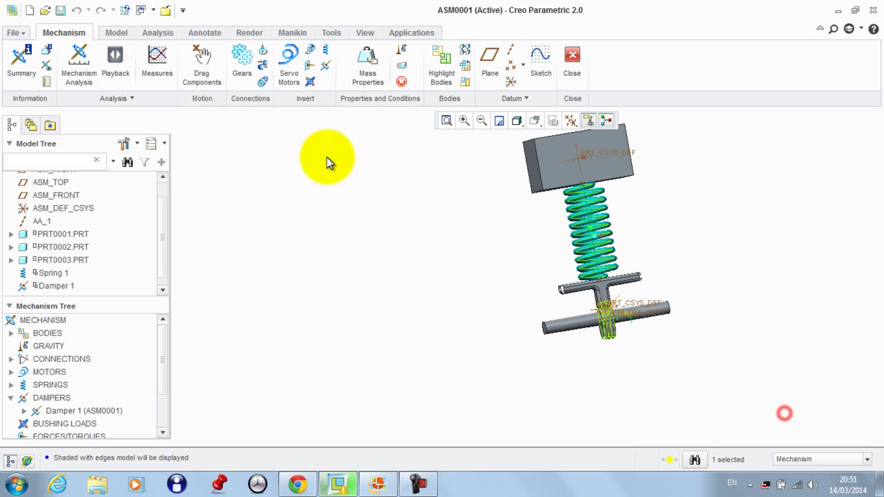
{"action": "left_click", "coordinate": [78, 62]}
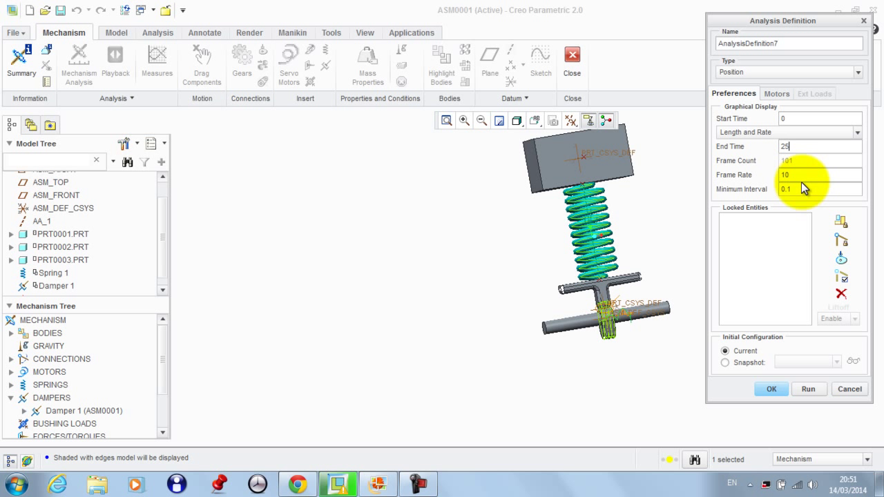
{"action": "type", "text": "25"}
{"action": "double_click", "coordinate": [800, 175]}
{"action": "type", "text": "1"}
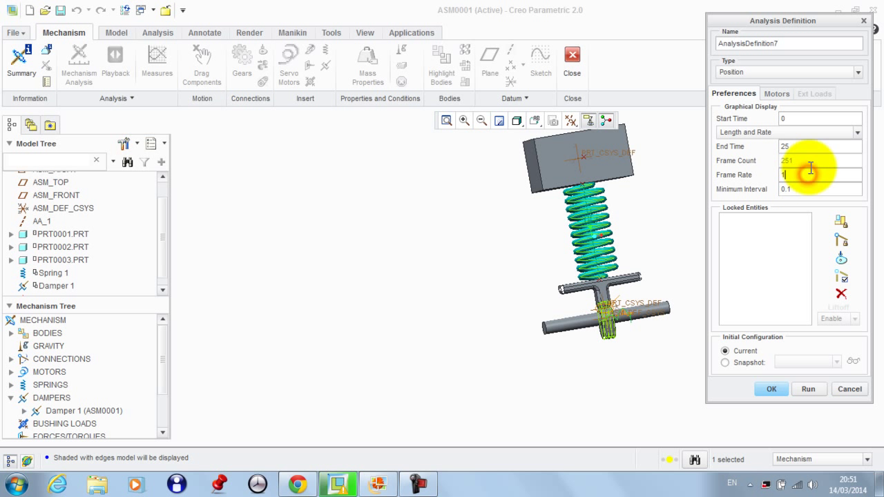
{"action": "left_click", "coordinate": [774, 72]}
{"action": "left_click", "coordinate": [748, 97]}
{"action": "left_click", "coordinate": [819, 97]}
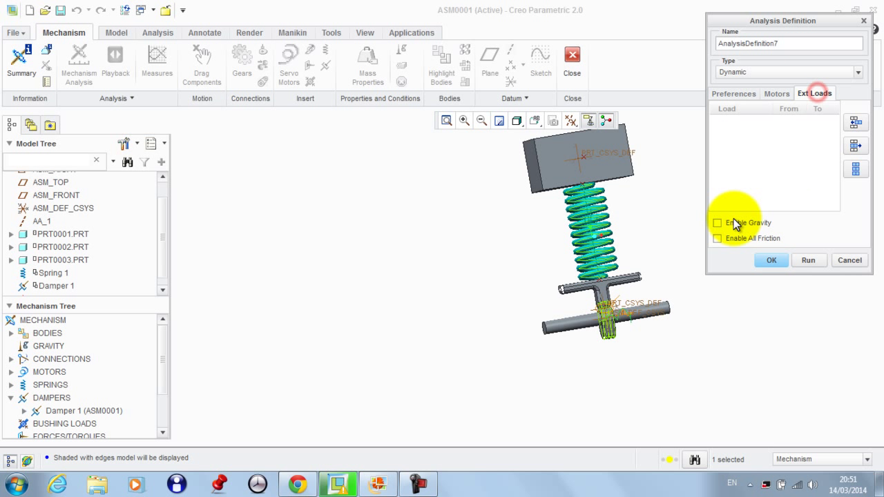
{"action": "left_click", "coordinate": [735, 223]}
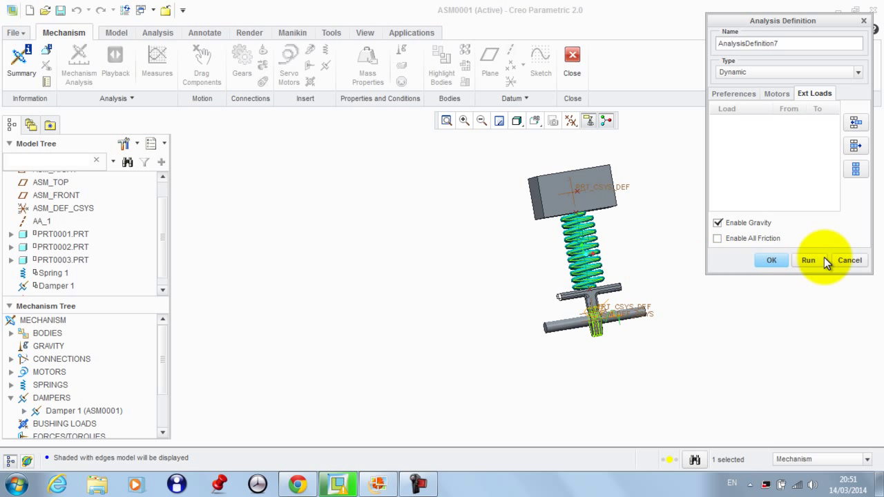
{"action": "left_click", "coordinate": [850, 259]}
Reposition the block above the spring with Drag Components so the spring is stretched, and accept the position
{"action": "left_click", "coordinate": [202, 67]}
{"action": "scroll", "coordinate": [532, 173], "scroll_direction": "up", "scroll_amount": 2}
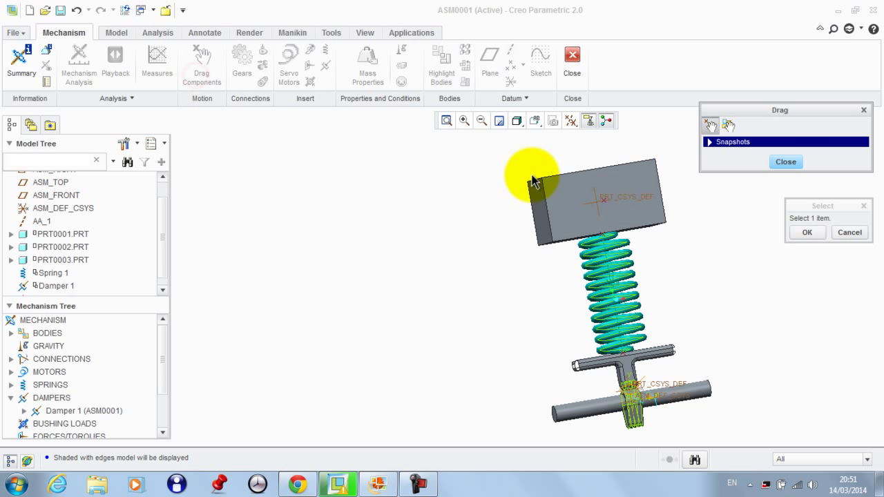
{"action": "left_click", "coordinate": [552, 248]}
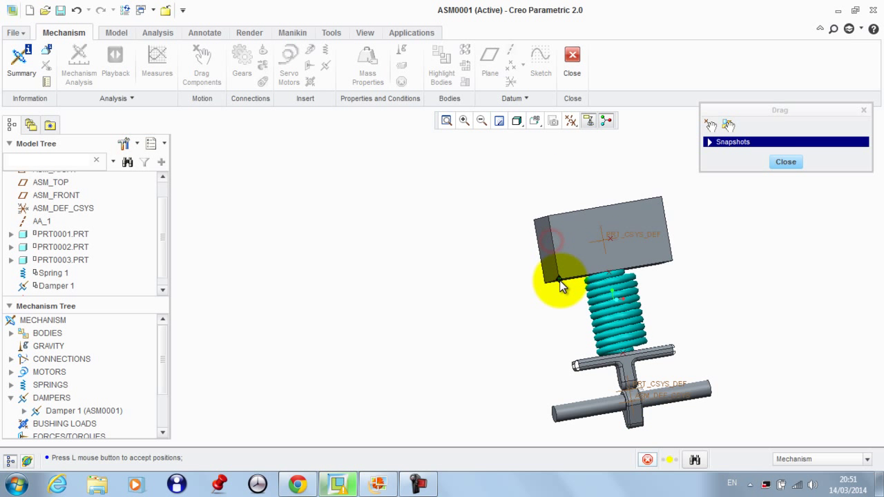
{"action": "scroll", "coordinate": [472, 299], "scroll_direction": "down", "scroll_amount": 3}
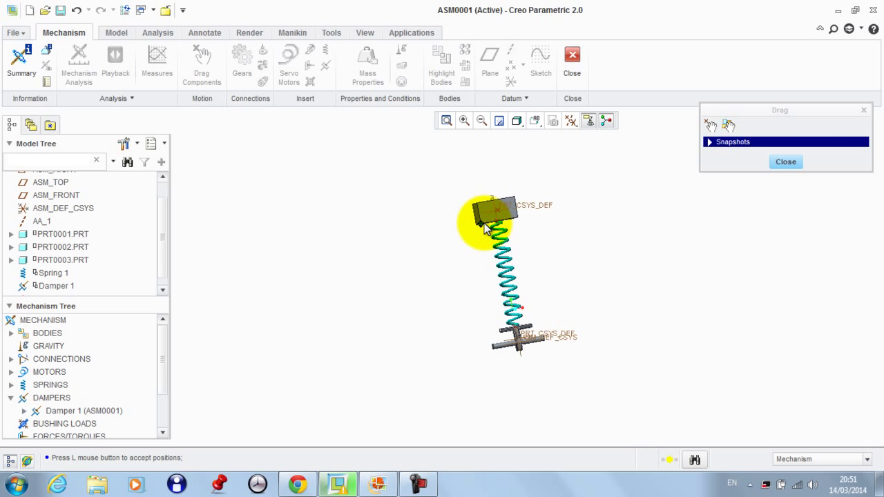
{"action": "left_click", "coordinate": [486, 255]}
{"action": "left_click", "coordinate": [786, 162]}
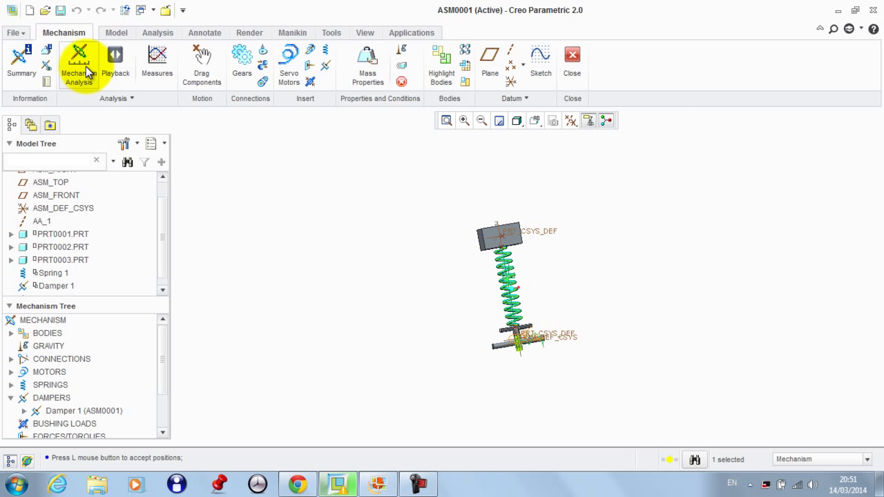
Define a new Dynamic analysis with a duration of 25 and a frame rate of 1
{"action": "left_click", "coordinate": [79, 69]}
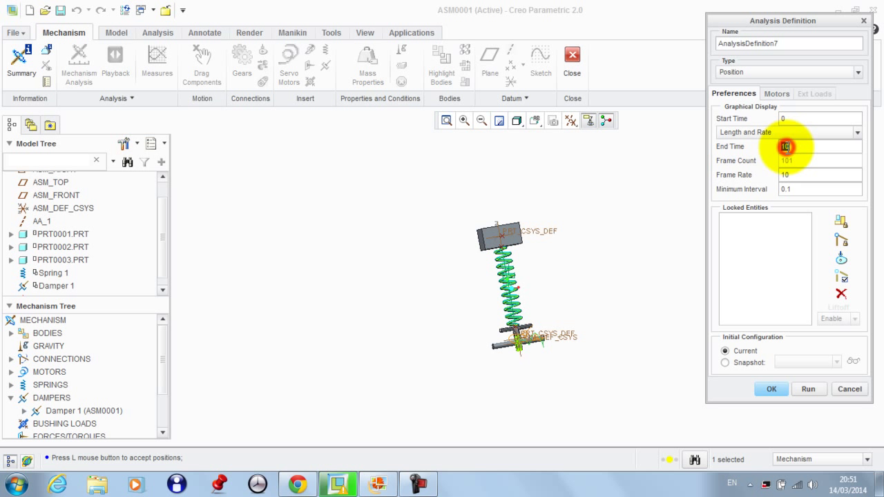
{"action": "type", "text": "25"}
{"action": "left_click", "coordinate": [814, 175]}
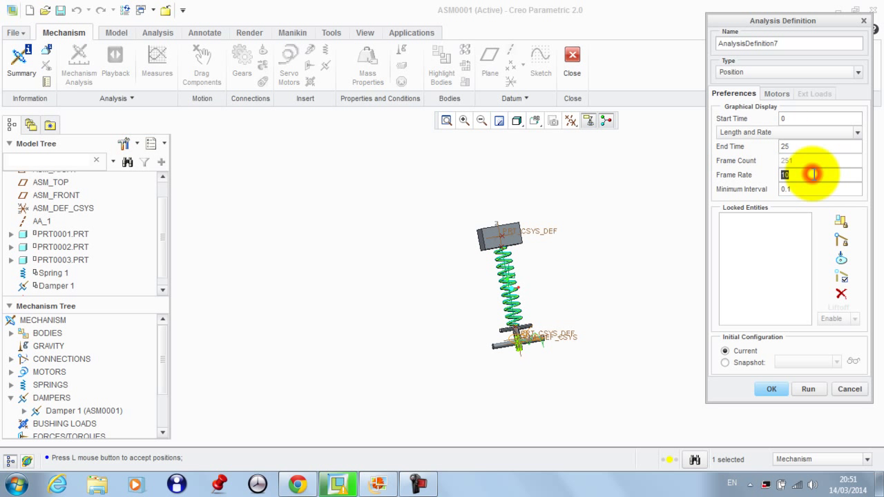
{"action": "left_click", "coordinate": [781, 74]}
{"action": "left_click", "coordinate": [751, 110]}
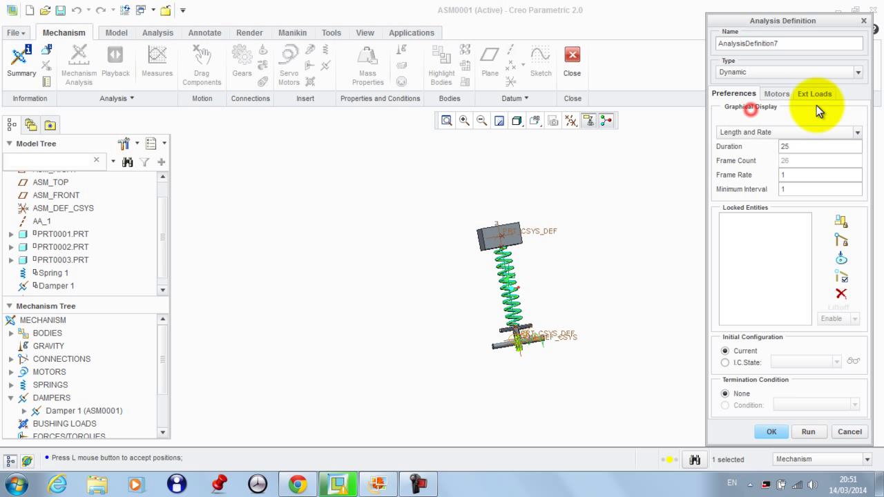
Enable gravity for AnalysisDefinition7, run the analysis, and accept the definition
{"action": "left_click", "coordinate": [816, 96]}
{"action": "left_click", "coordinate": [738, 223]}
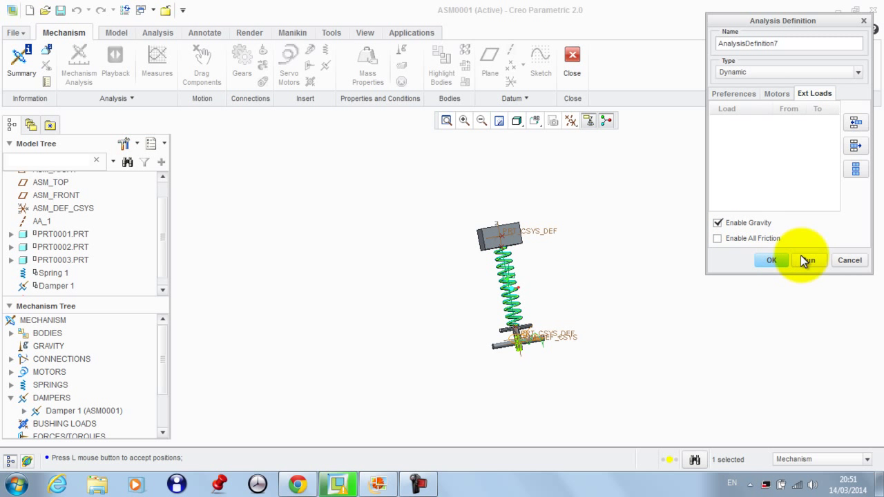
{"action": "left_click", "coordinate": [807, 259]}
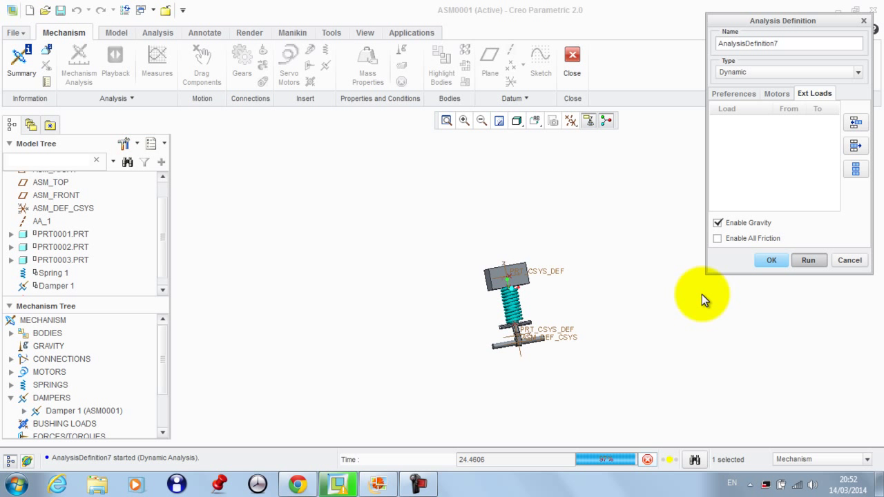
{"action": "left_click", "coordinate": [759, 259]}
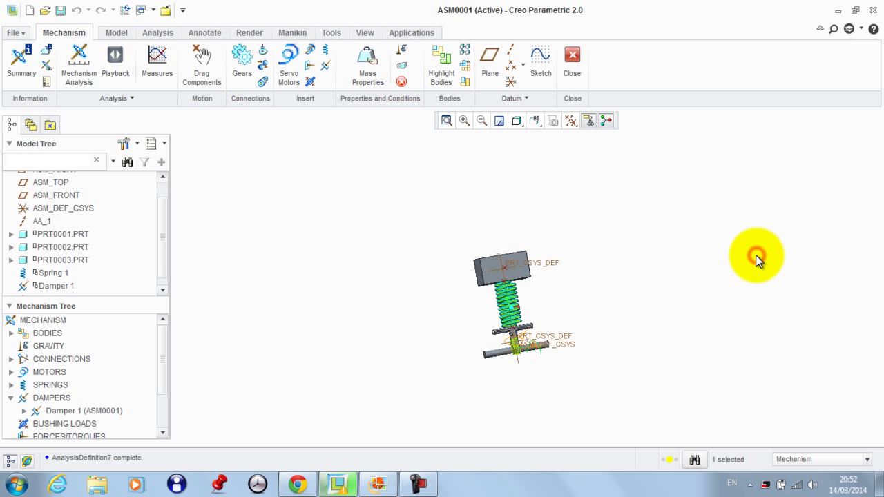
Graph the AnalysisDefinition7 results as Measure vs. Measure with measure1 on both axes, and close the graph
{"action": "left_click", "coordinate": [158, 61]}
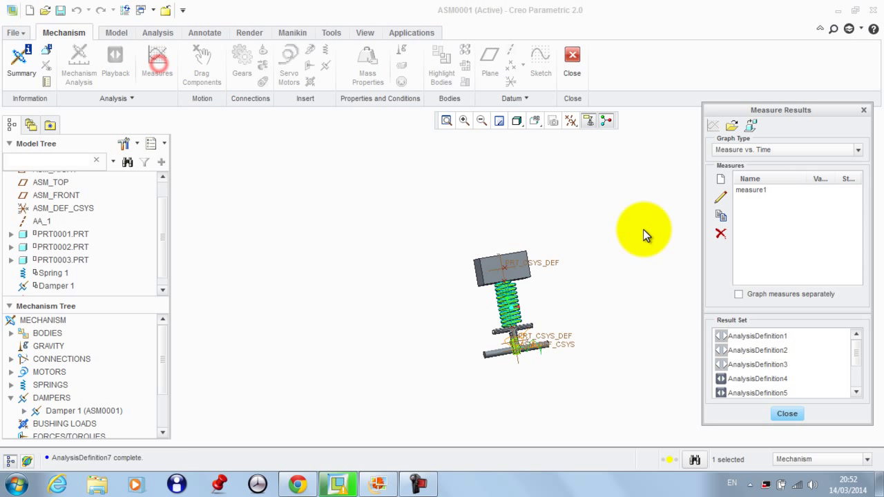
{"action": "left_click", "coordinate": [757, 400]}
{"action": "left_click", "coordinate": [759, 211]}
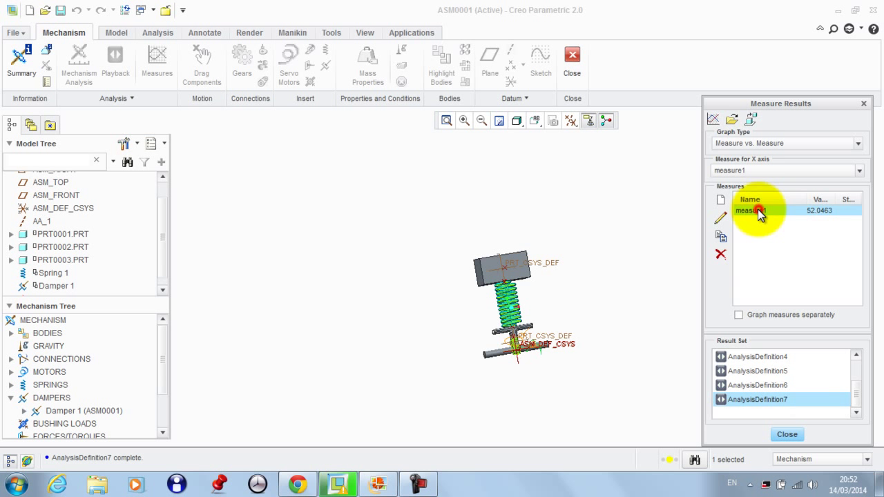
{"action": "left_click", "coordinate": [714, 119]}
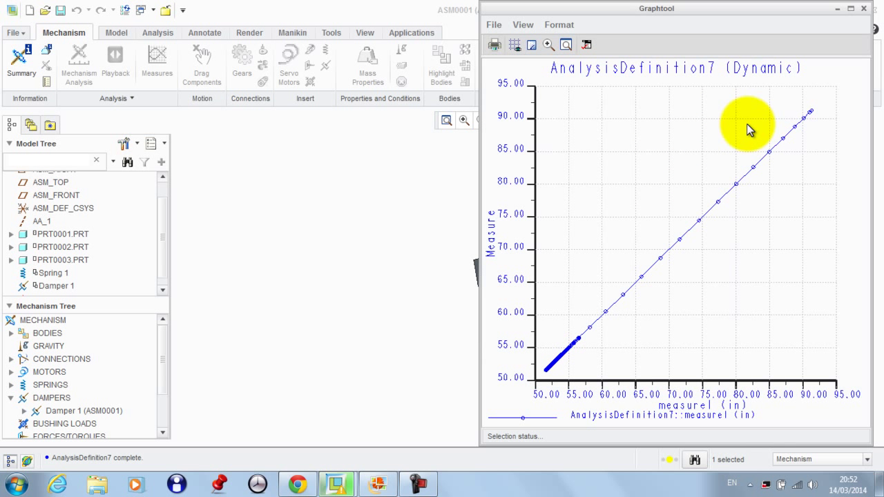
{"action": "left_click", "coordinate": [863, 9]}
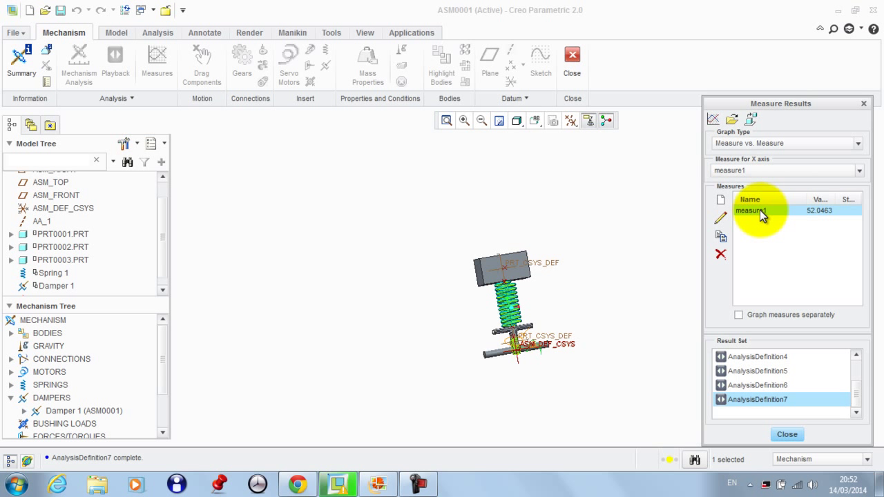
Review the definition of measure1 and accept it without changing its point, coordinate system or component
{"action": "left_click", "coordinate": [722, 216]}
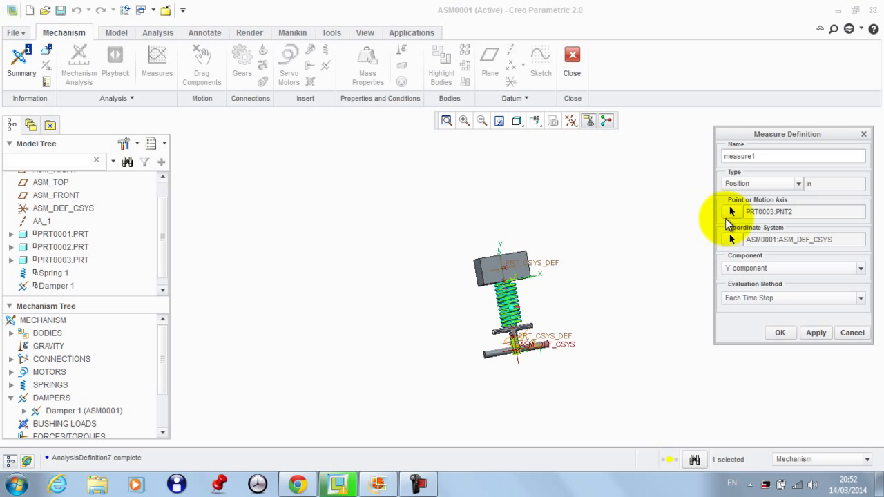
{"action": "left_click", "coordinate": [814, 334]}
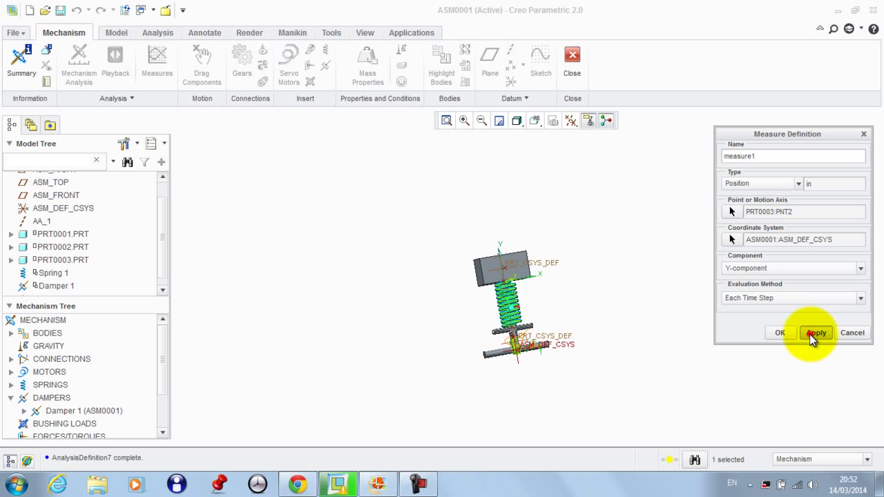
{"action": "left_click", "coordinate": [780, 333]}
{"action": "scroll", "coordinate": [519, 345], "scroll_direction": "up", "scroll_amount": 2}
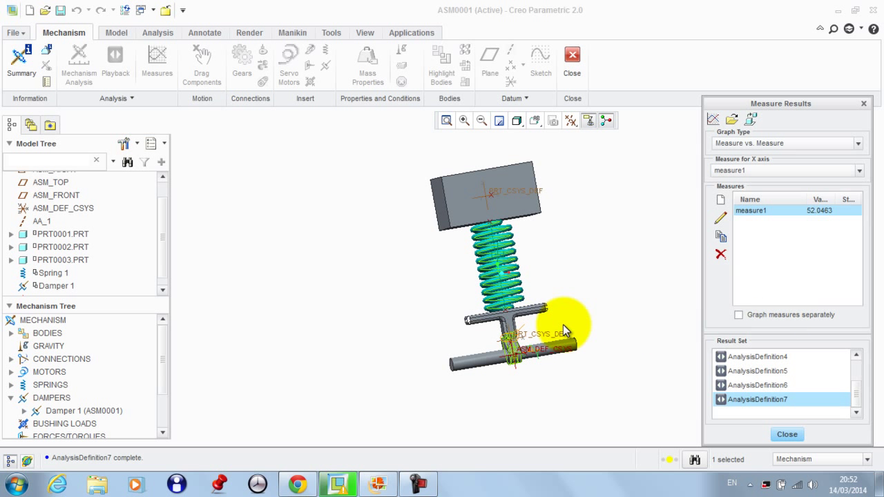
Graph the AnalysisDefinition6 results as Measure vs. Measure for measure1, and close the graph and the measure results
{"action": "left_click", "coordinate": [743, 386]}
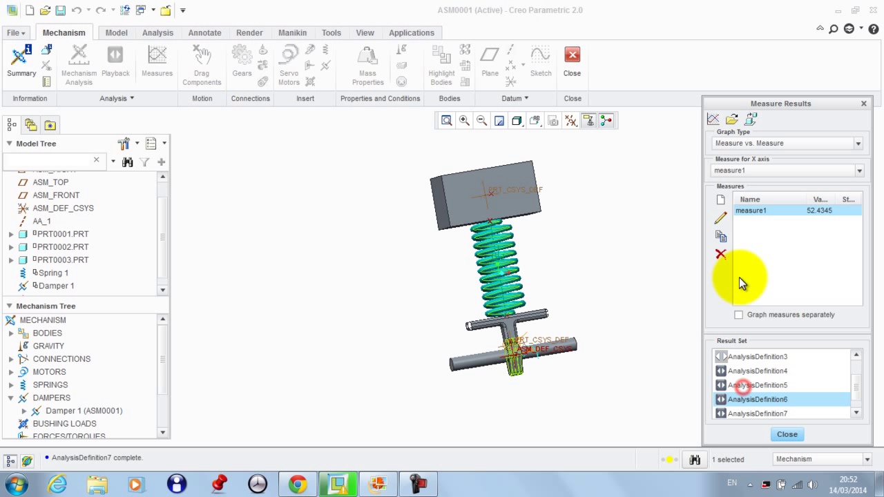
{"action": "left_click", "coordinate": [714, 119]}
{"action": "left_click", "coordinate": [863, 8]}
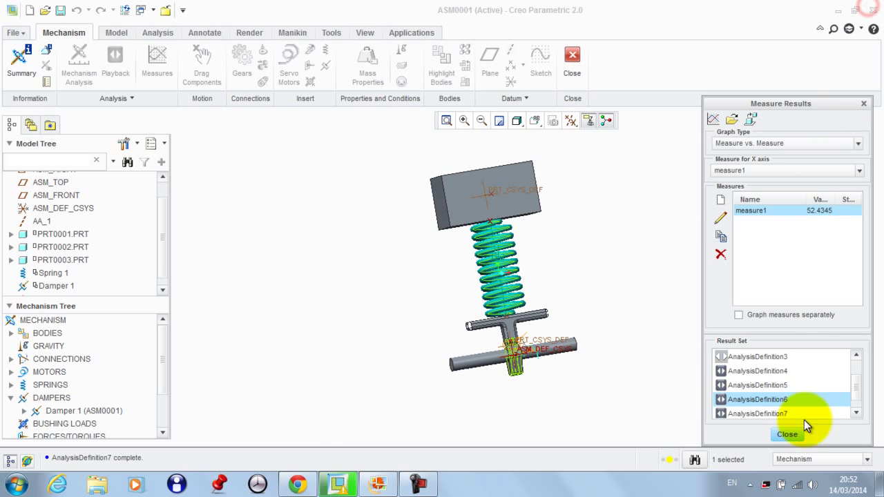
{"action": "left_click", "coordinate": [800, 436]}
Regenerate the assembly and move the mass block away from the base to stretch the spring
{"action": "left_click", "coordinate": [670, 459]}
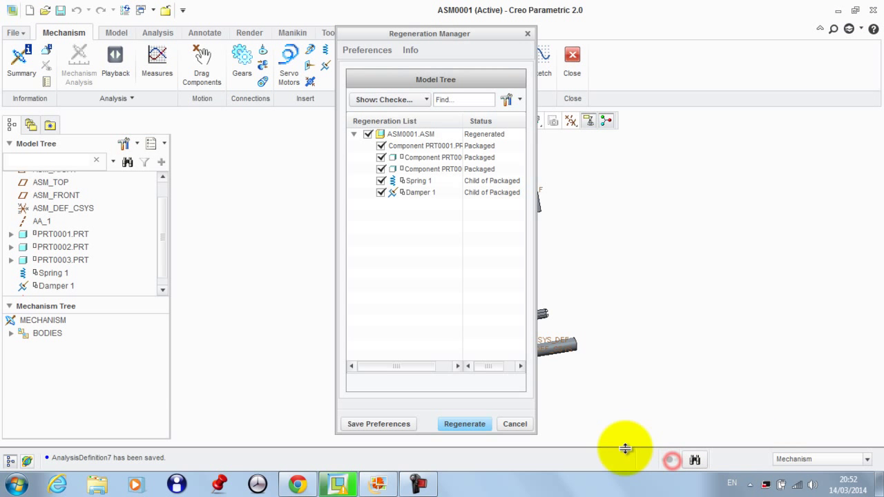
{"action": "left_click", "coordinate": [466, 424]}
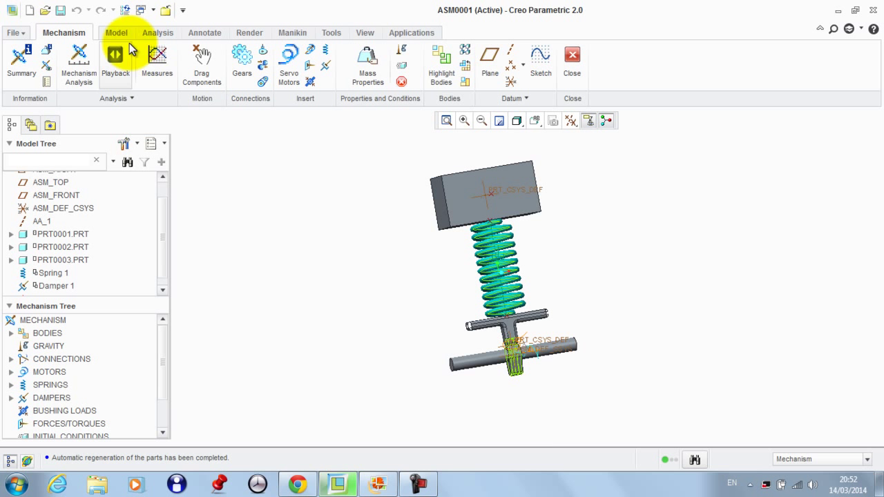
{"action": "left_click", "coordinate": [202, 74]}
{"action": "left_click", "coordinate": [430, 257]}
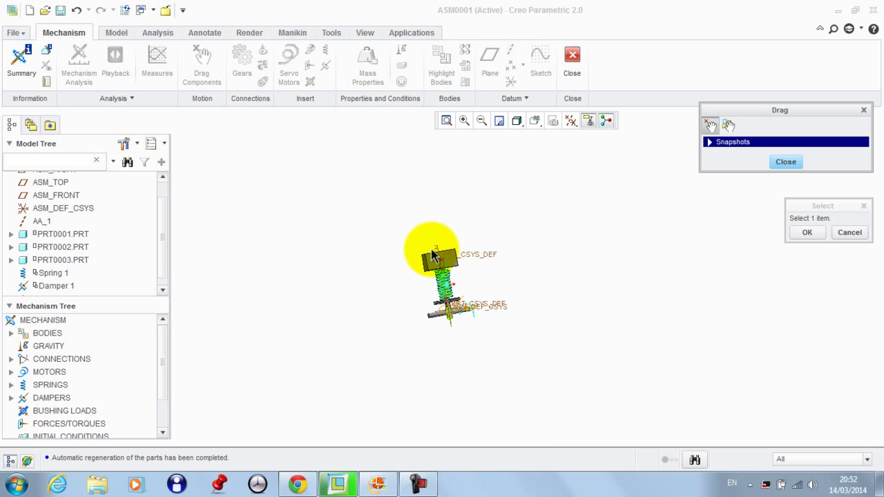
{"action": "left_click", "coordinate": [414, 152]}
{"action": "left_click", "coordinate": [786, 162]}
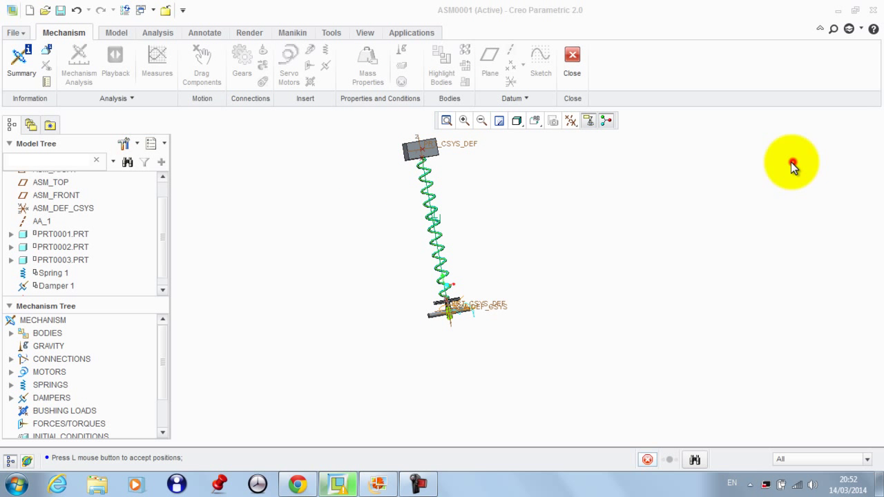
Define a new Dynamic analysis from the stretched position with gravity enabled, run it, and accept the definition
{"action": "left_click", "coordinate": [87, 60]}
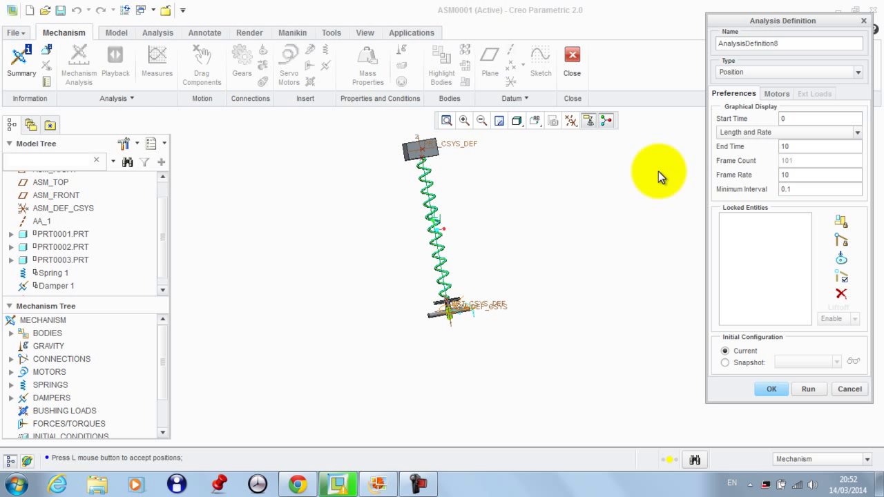
{"action": "left_click", "coordinate": [756, 69]}
{"action": "left_click", "coordinate": [732, 105]}
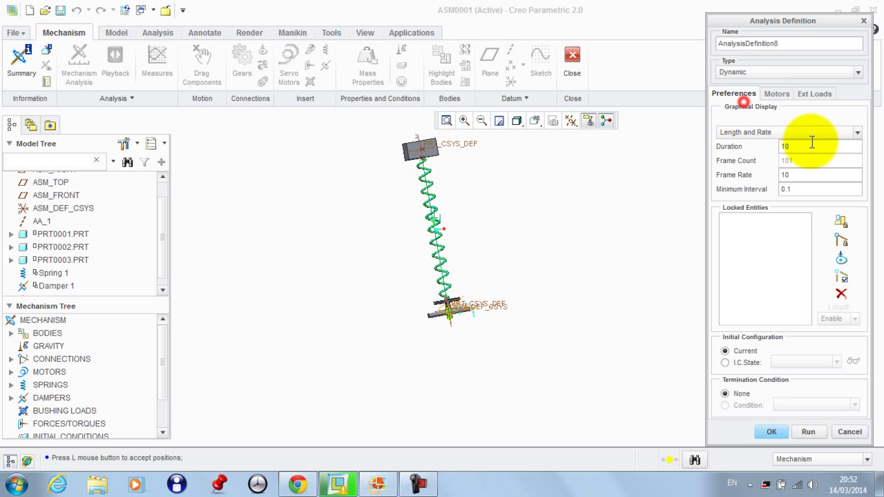
{"action": "left_click", "coordinate": [812, 94]}
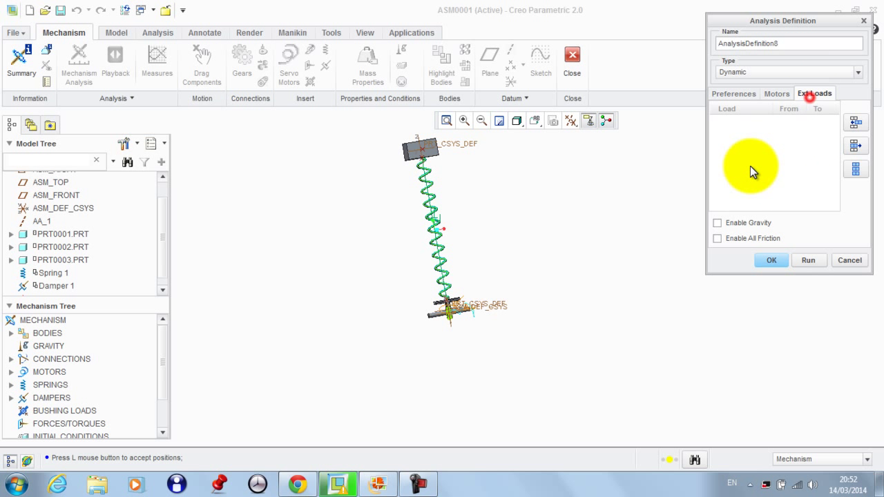
{"action": "left_click", "coordinate": [739, 221]}
{"action": "left_click", "coordinate": [817, 265]}
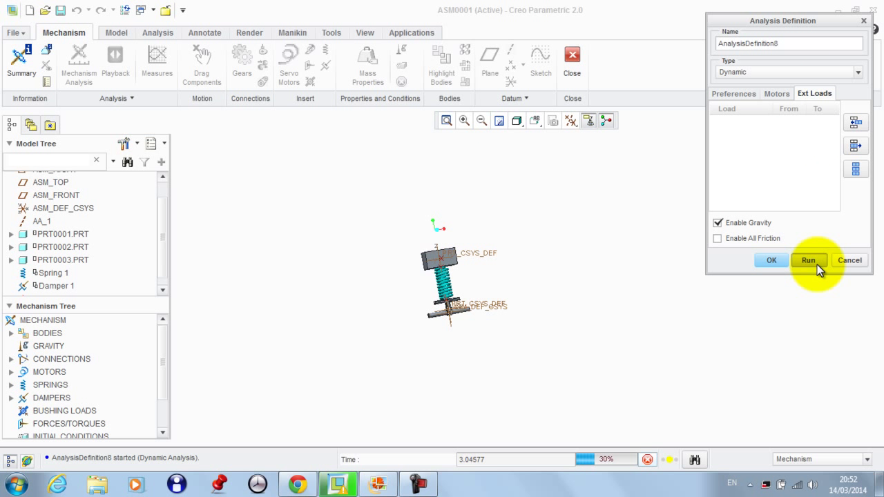
{"action": "left_click", "coordinate": [774, 263]}
Graph measure1 against time for the AnalysisDefinition8 results, and close the graph and the measure results
{"action": "left_click", "coordinate": [169, 64]}
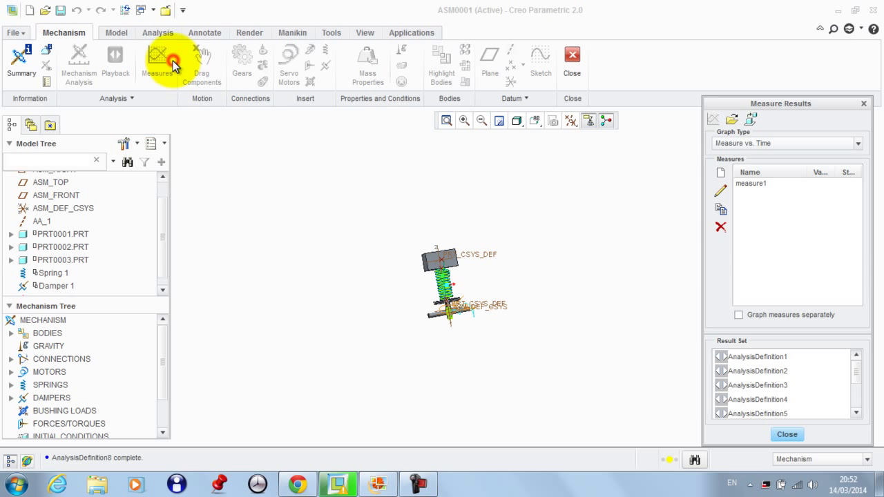
{"action": "scroll", "coordinate": [759, 394], "scroll_direction": "down", "scroll_amount": 2}
{"action": "left_click", "coordinate": [766, 401]}
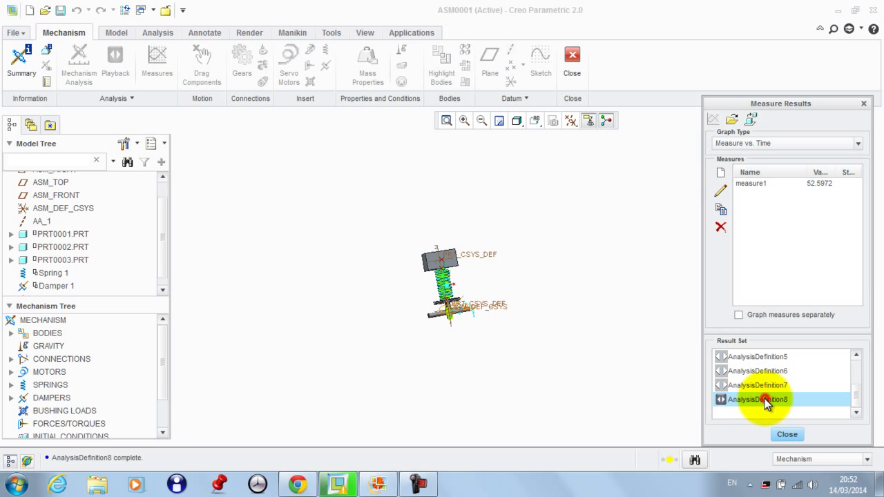
{"action": "left_click", "coordinate": [751, 185]}
{"action": "left_click", "coordinate": [714, 121]}
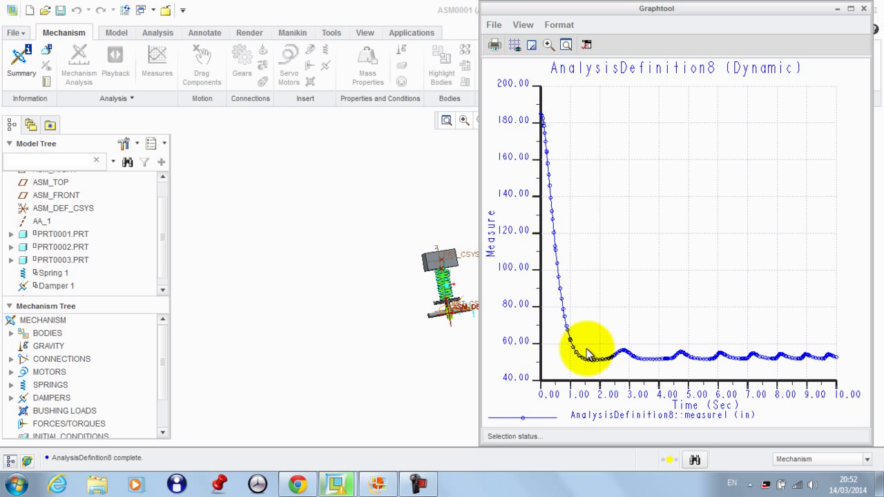
{"action": "left_click", "coordinate": [864, 9]}
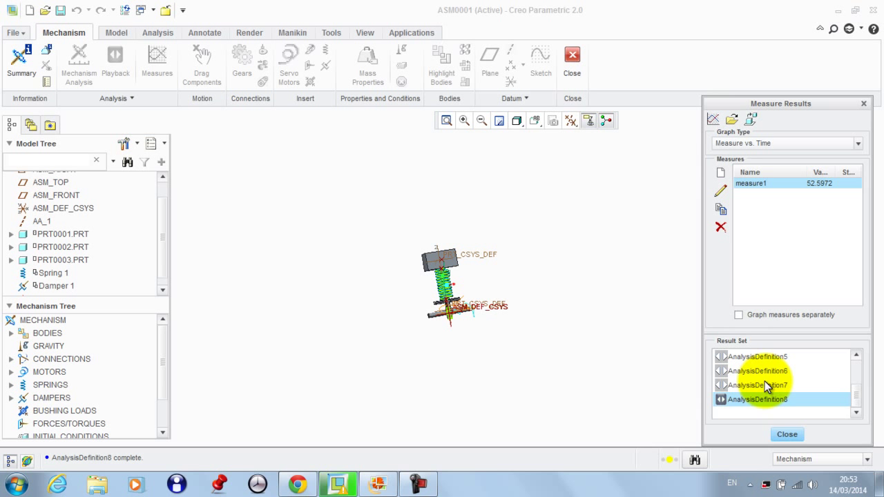
{"action": "left_click", "coordinate": [788, 435]}
Move the mass block down toward the base to compress the spring
{"action": "left_click", "coordinate": [201, 62]}
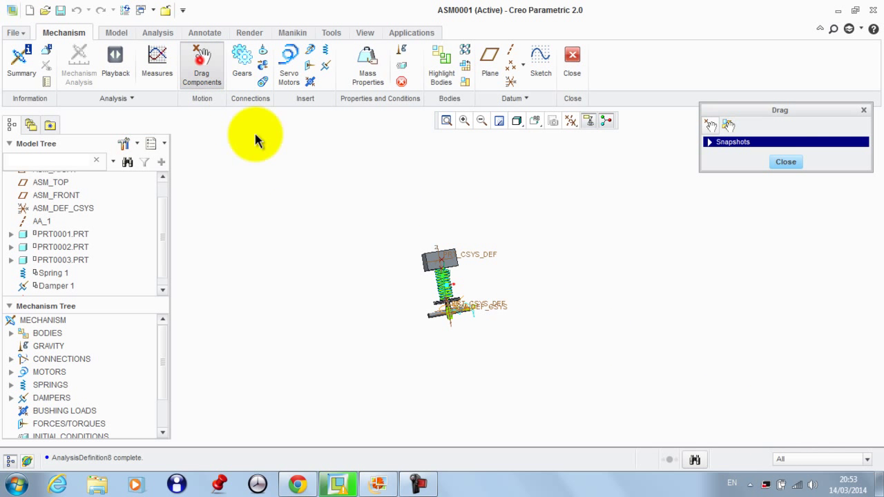
{"action": "scroll", "coordinate": [429, 304], "scroll_direction": "up", "scroll_amount": 6}
{"action": "left_click", "coordinate": [435, 159]}
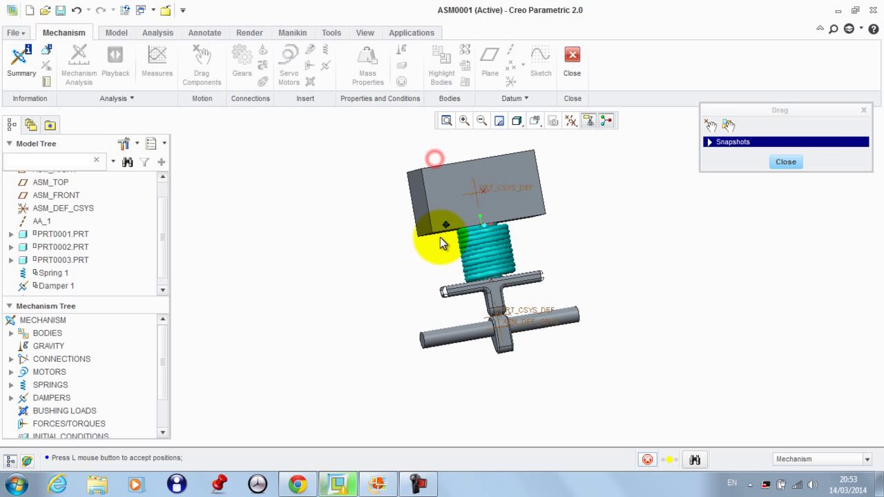
{"action": "left_click", "coordinate": [444, 256]}
{"action": "left_click", "coordinate": [780, 161]}
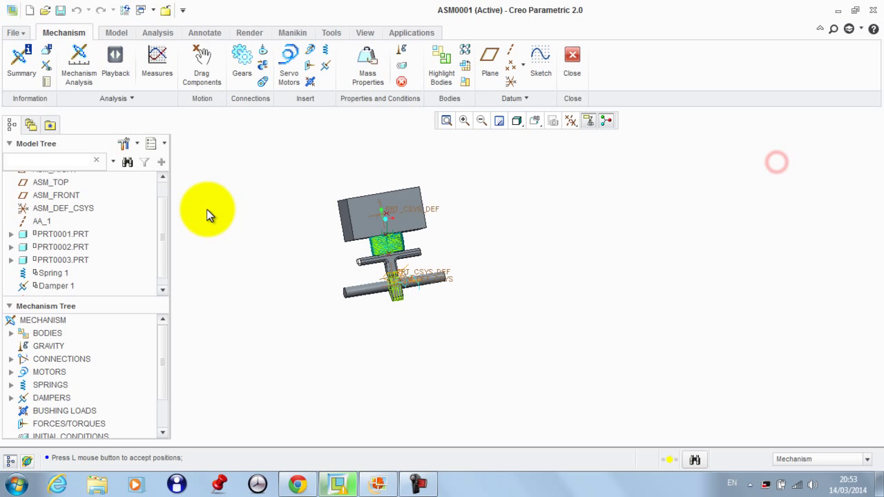
Define a new Dynamic analysis from the compressed position with gravity enabled, run it, and accept the definition
{"action": "left_click", "coordinate": [87, 77]}
{"action": "left_click", "coordinate": [760, 73]}
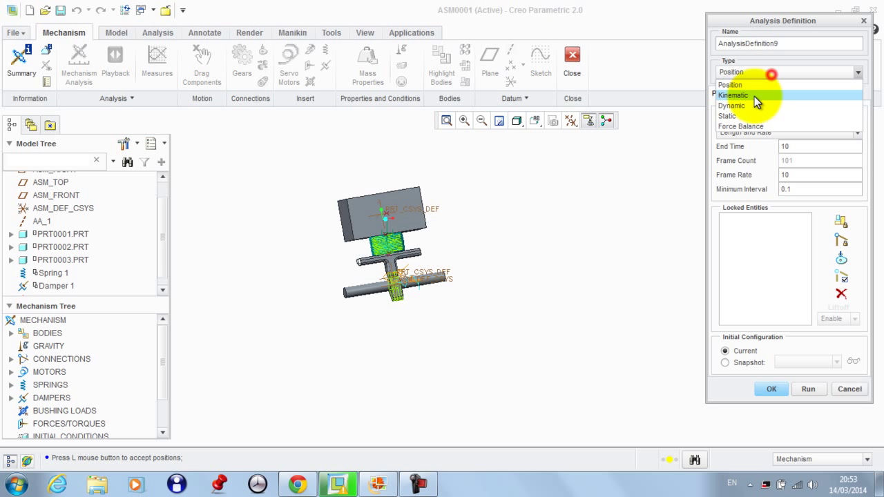
{"action": "left_click", "coordinate": [753, 100]}
{"action": "left_click", "coordinate": [814, 94]}
{"action": "left_click", "coordinate": [718, 222]}
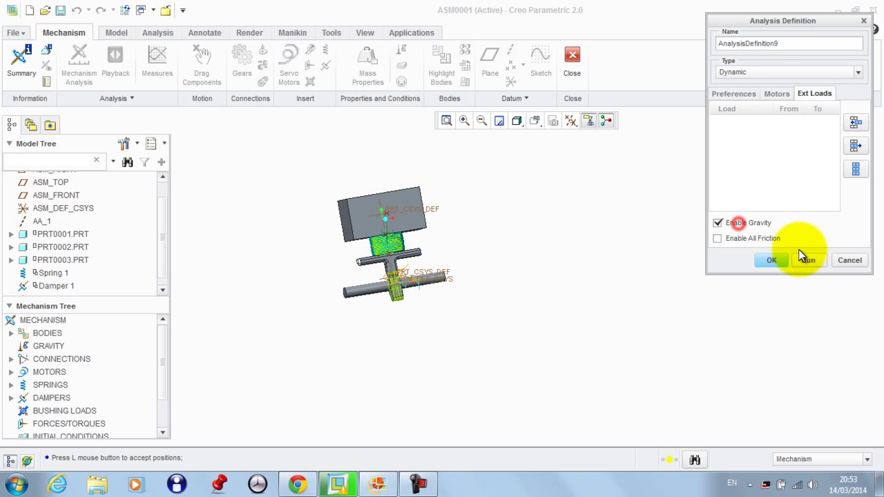
{"action": "left_click", "coordinate": [805, 260]}
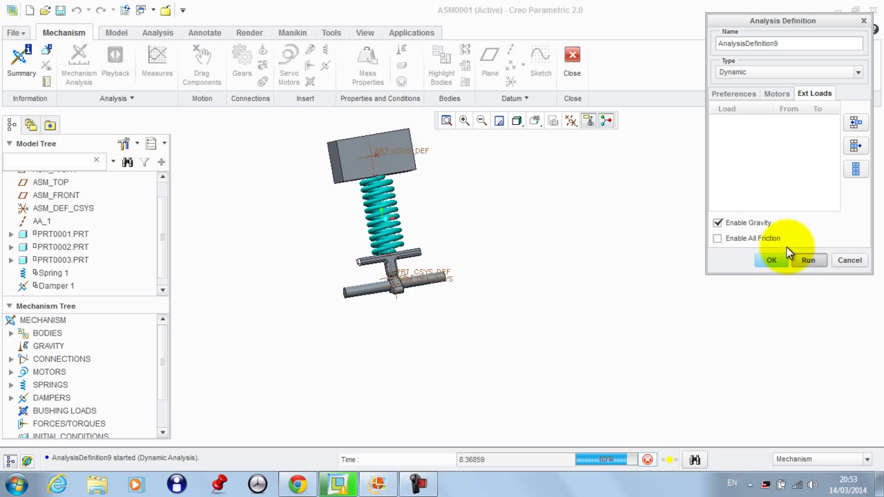
{"action": "left_click", "coordinate": [767, 260]}
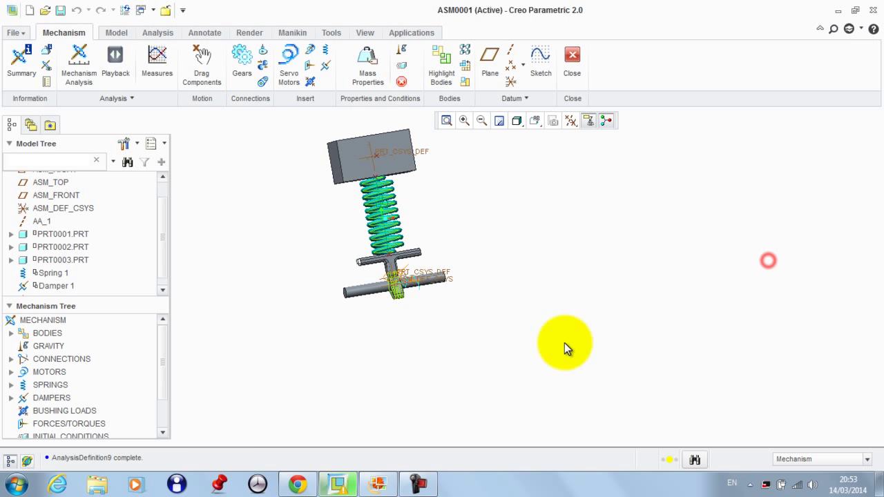
Graph measure1 against time for the AnalysisDefinition9 results, and close the graph
{"action": "left_click", "coordinate": [158, 55]}
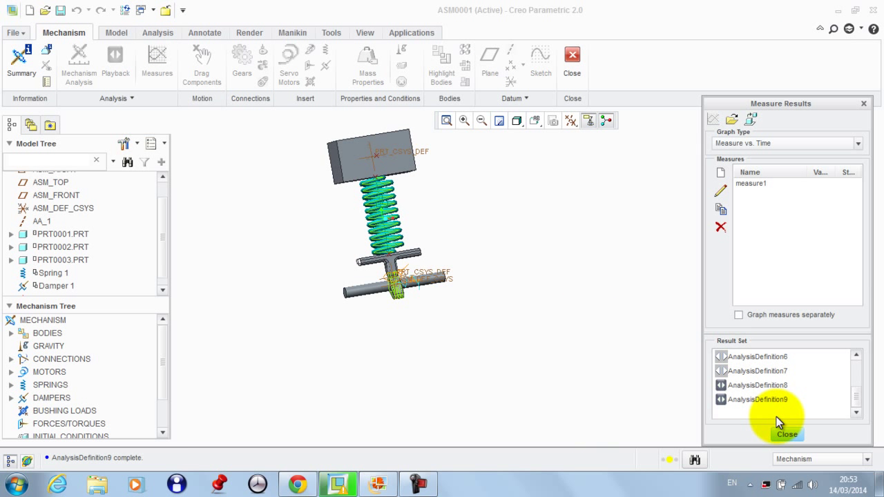
{"action": "left_click", "coordinate": [776, 401]}
{"action": "left_click", "coordinate": [754, 183]}
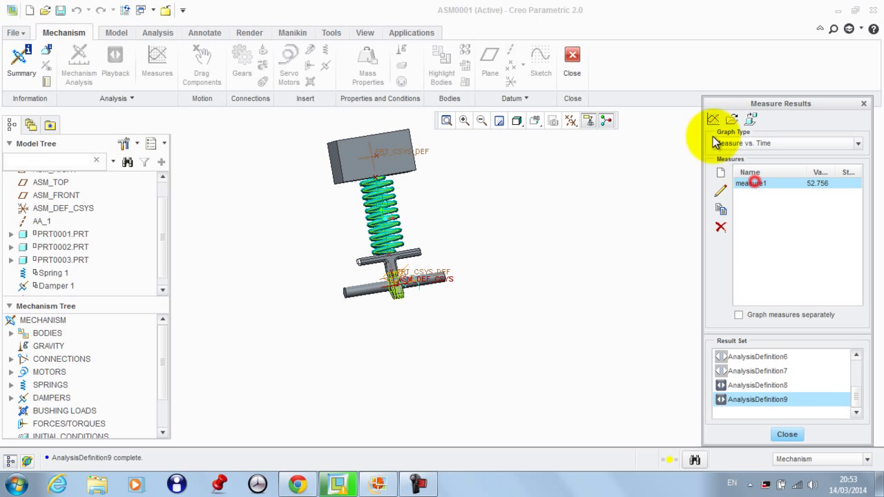
{"action": "left_click", "coordinate": [714, 120]}
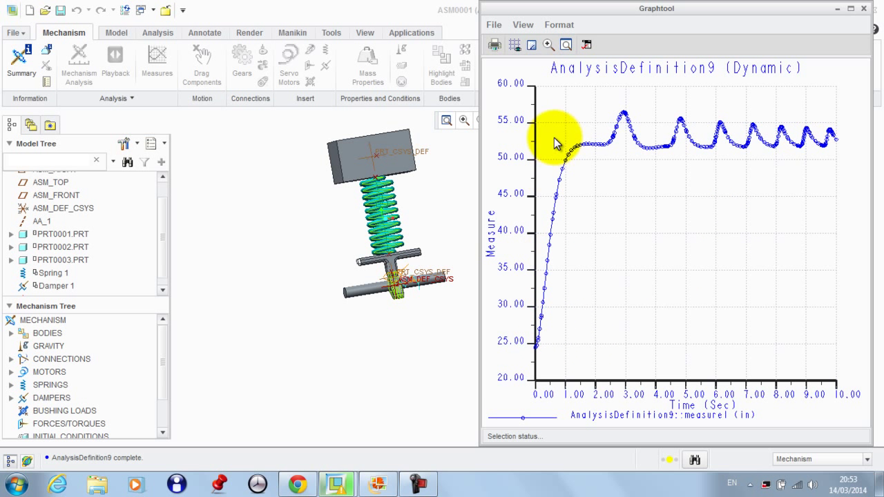
{"action": "left_click", "coordinate": [863, 9]}
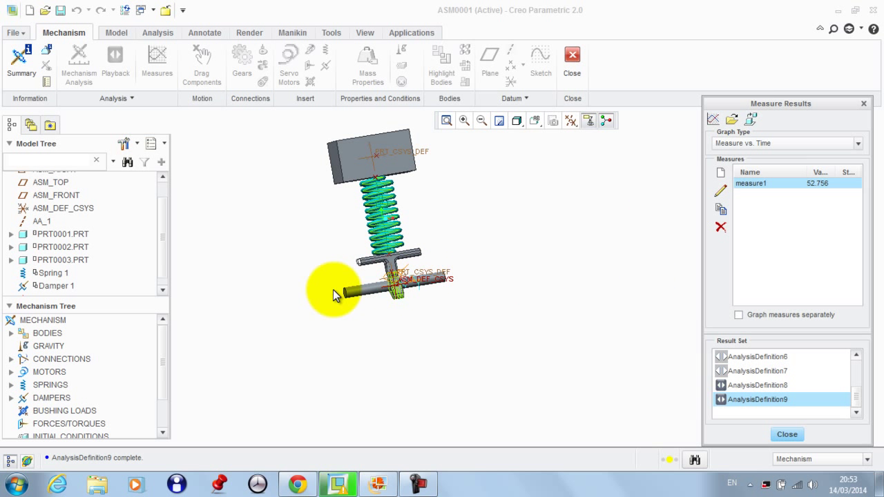
{"action": "scroll", "coordinate": [324, 286], "scroll_direction": "up", "scroll_amount": 1}
{"action": "scroll", "coordinate": [311, 289], "scroll_direction": "down", "scroll_amount": 2}
{"action": "scroll", "coordinate": [311, 285], "scroll_direction": "up", "scroll_amount": 2}
{"action": "mouse_move", "coordinate": [311, 284]}
{"action": "middle_mouse_down"}
{"action": "mouse_move", "coordinate": [375, 281]}
{"action": "mouse_move", "coordinate": [304, 287]}
{"action": "middle_mouse_up"}
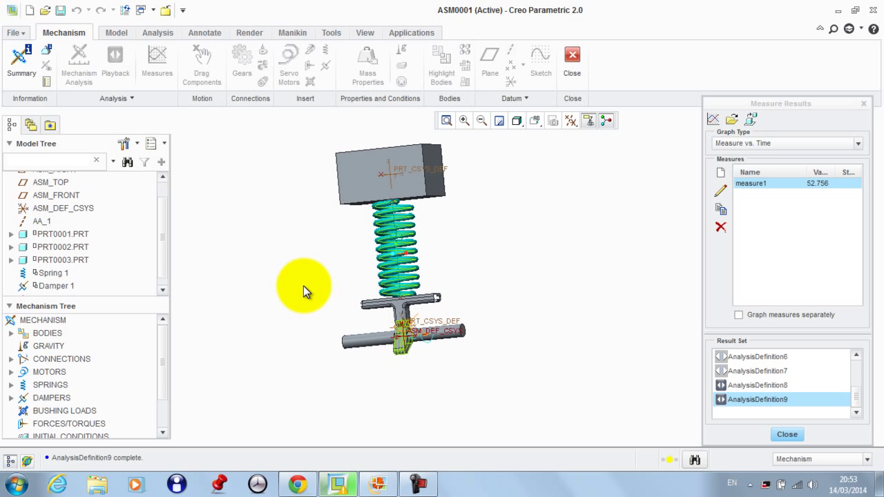